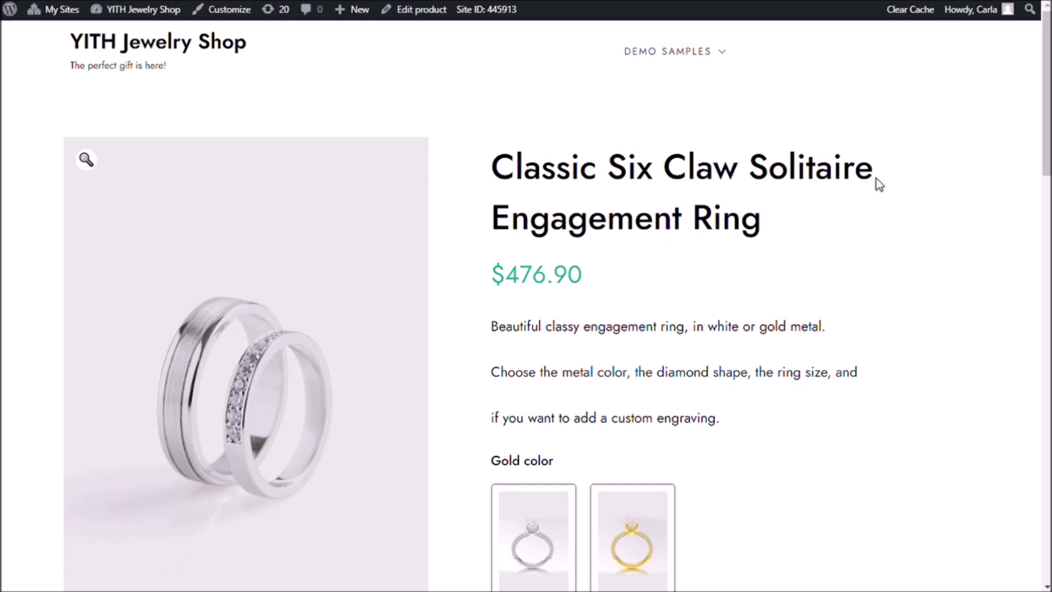
# Review the engagement ring's product page with and without its option fields, trying out the custom engraving checkbox
pyautogui.scroll(-3, 878, 184)
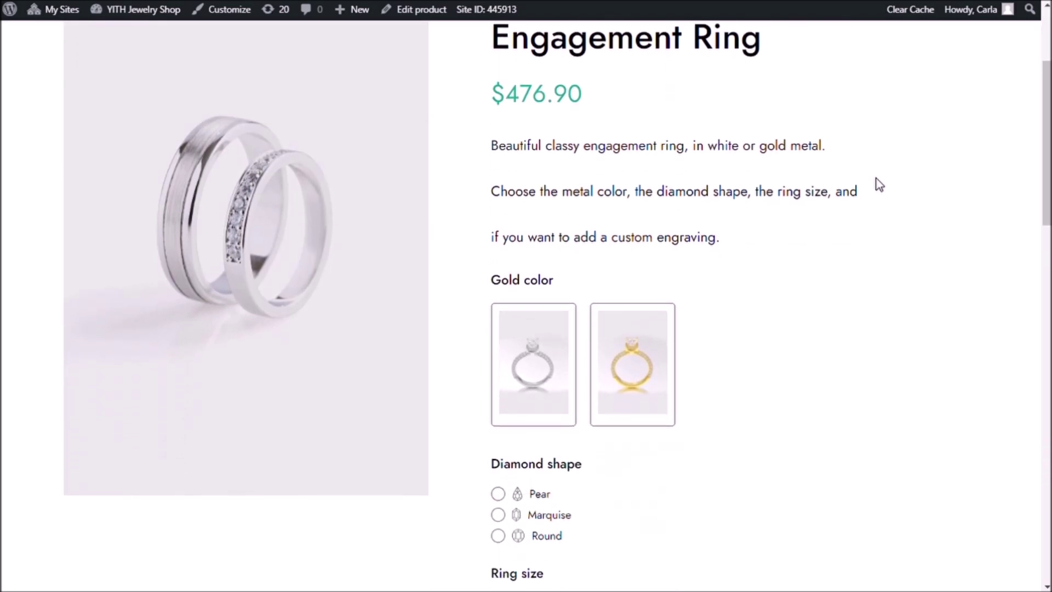
pyautogui.scroll(-1, 879, 185)
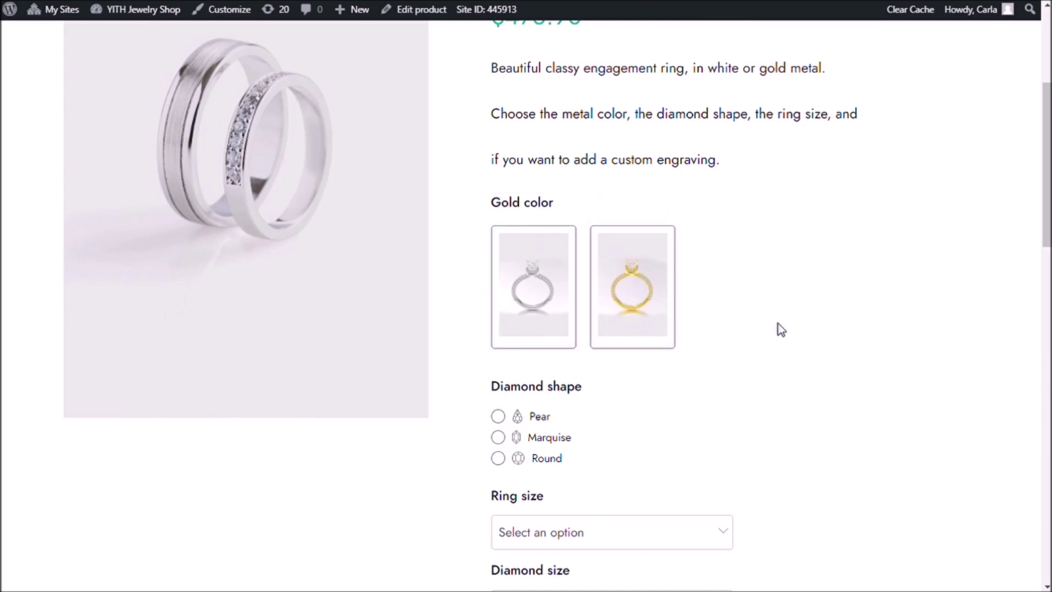
pyautogui.scroll(-2, 741, 398)
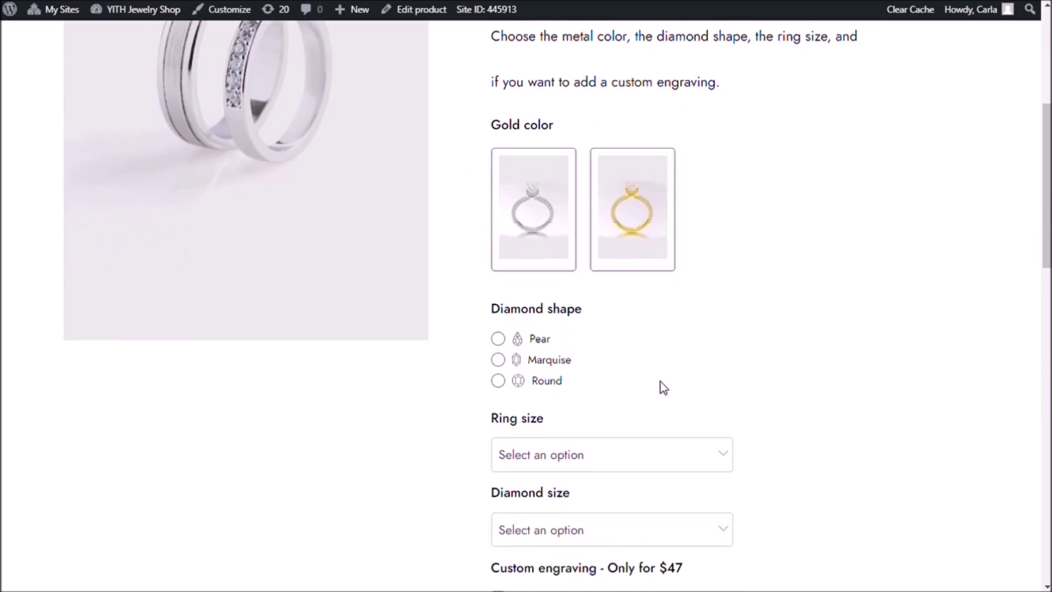
pyautogui.scroll(-2, 660, 387)
pyautogui.scroll(-3, 602, 340)
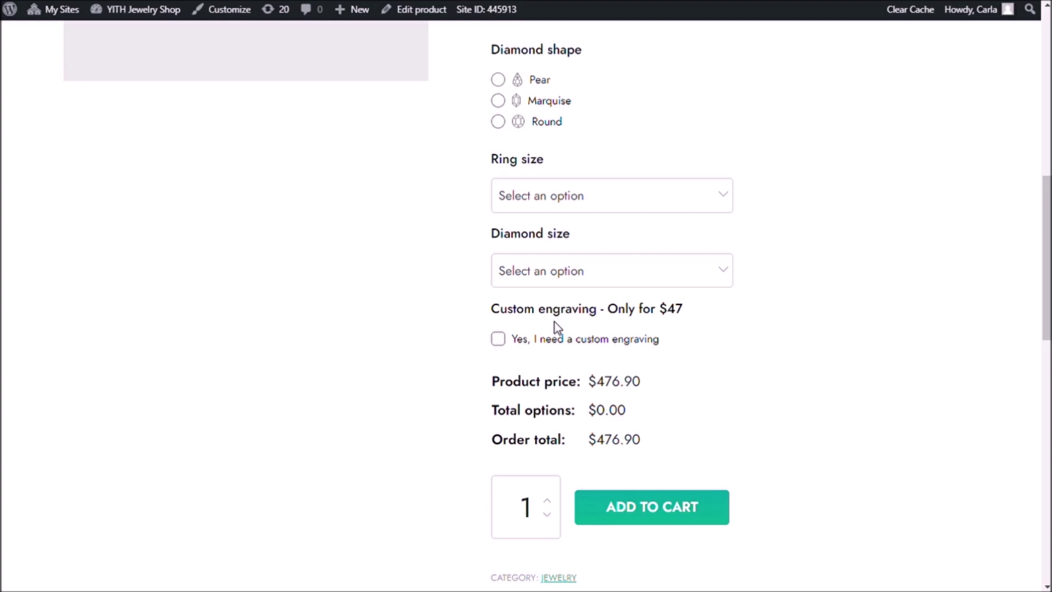
pyautogui.click(511, 340)
pyautogui.scroll(3, 501, 342)
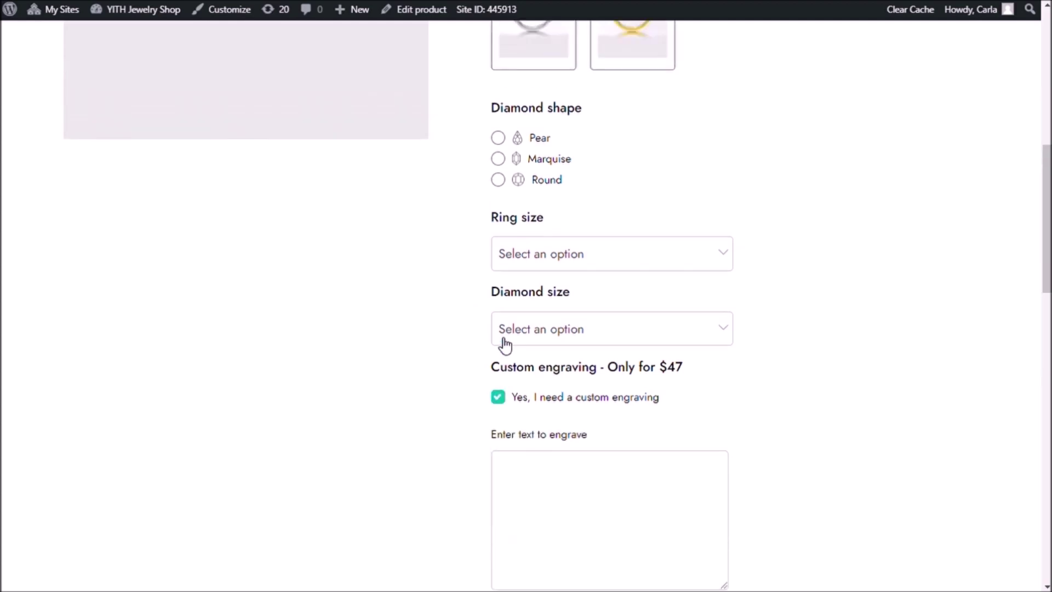
pyautogui.scroll(7, 504, 344)
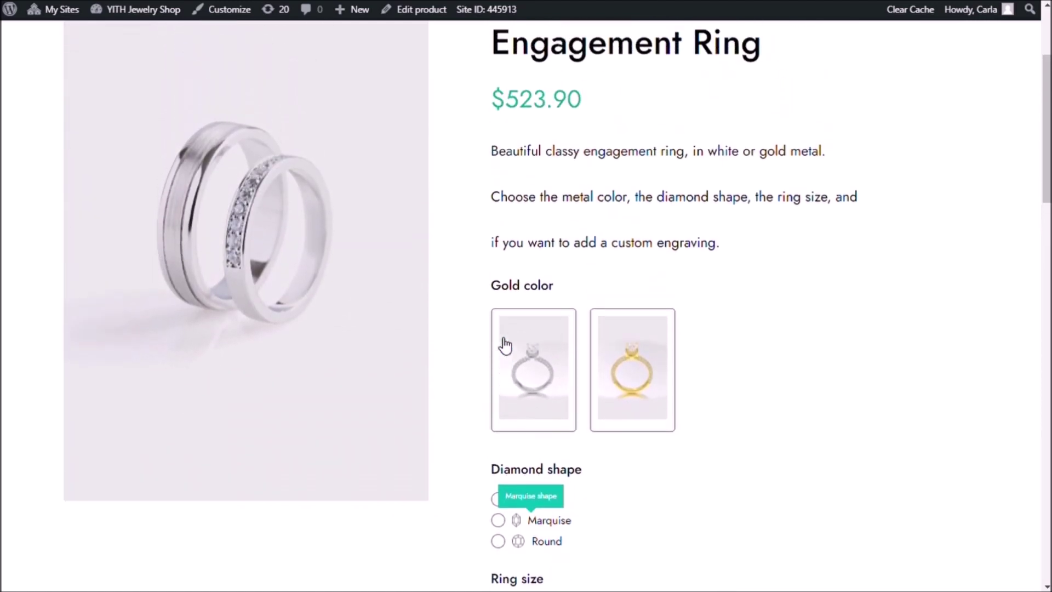
pyautogui.scroll(2, 504, 344)
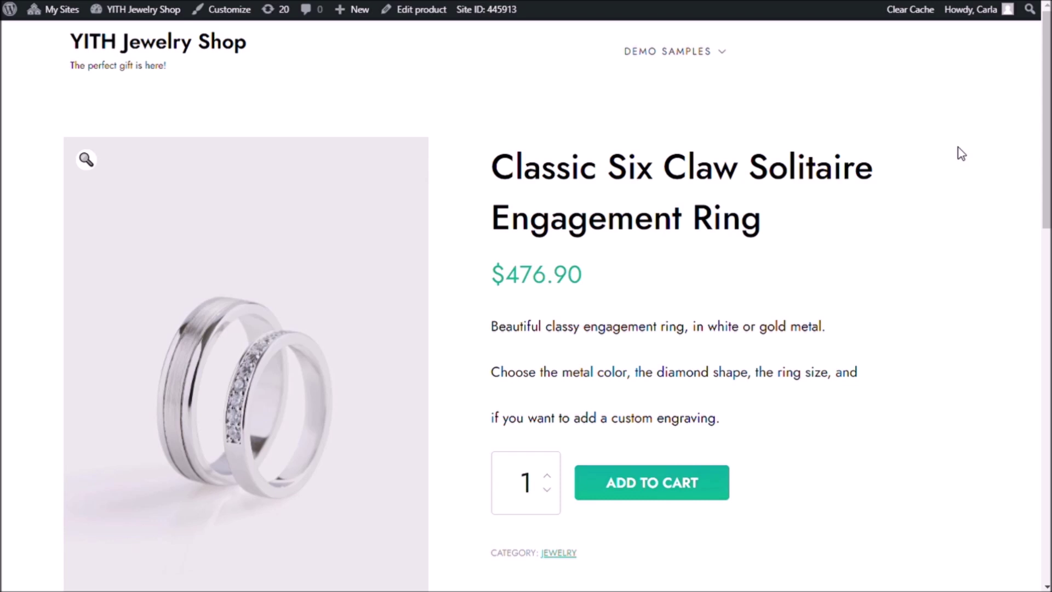
pyautogui.scroll(-2, 913, 336)
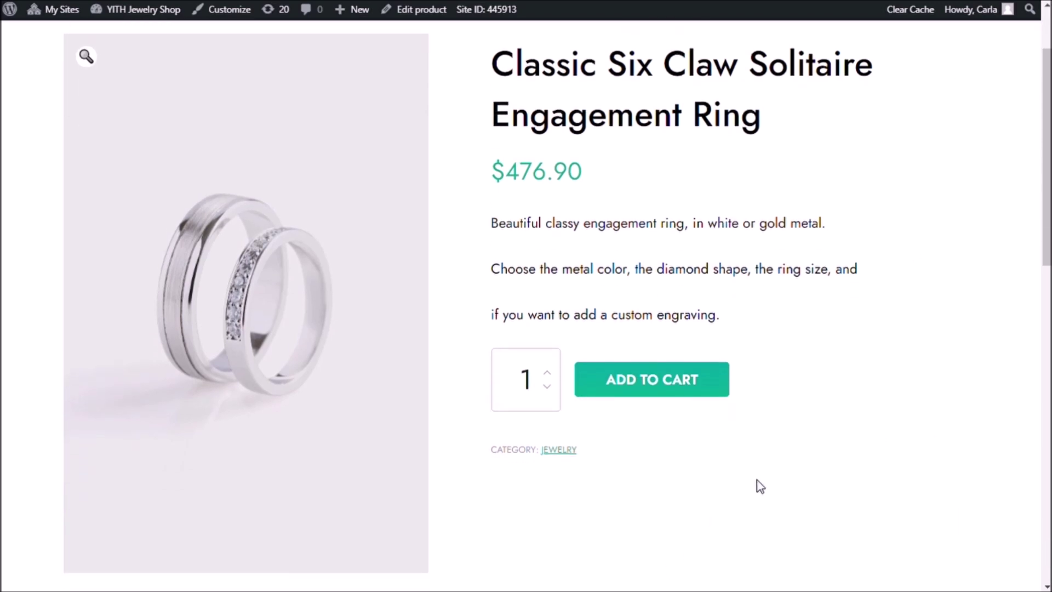
pyautogui.scroll(2, 268, 124)
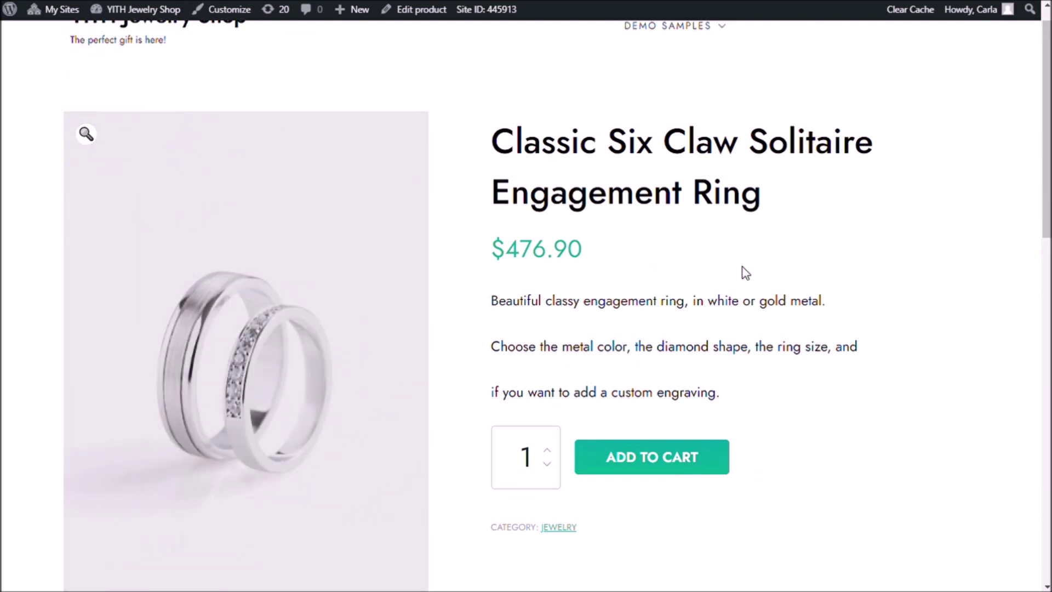
# Create a new options block in the YITH Product Add-ons settings and name it Ring
pyautogui.moveTo(66, 400)
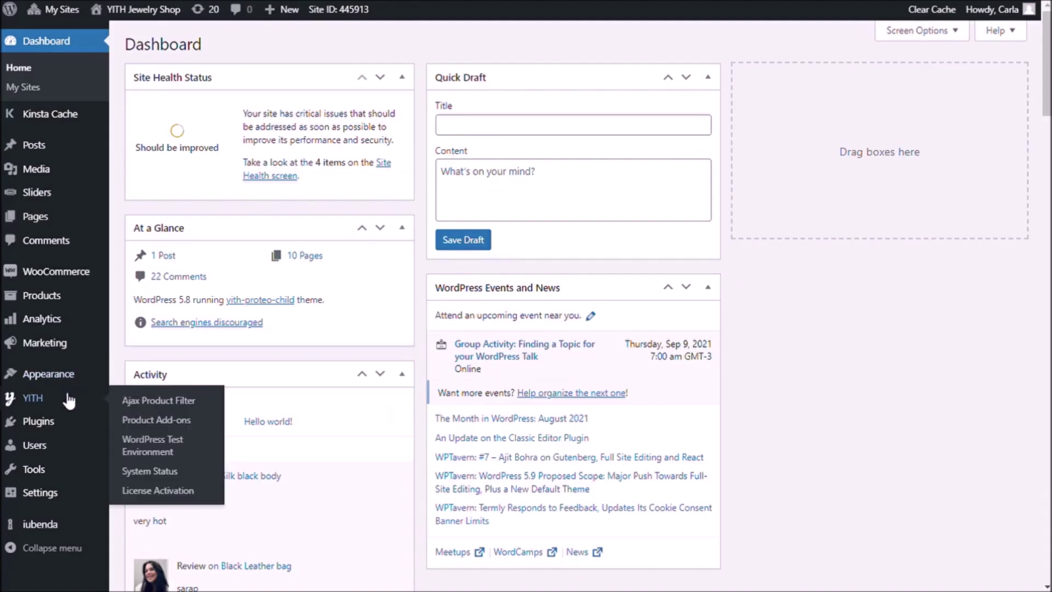
pyautogui.click(157, 420)
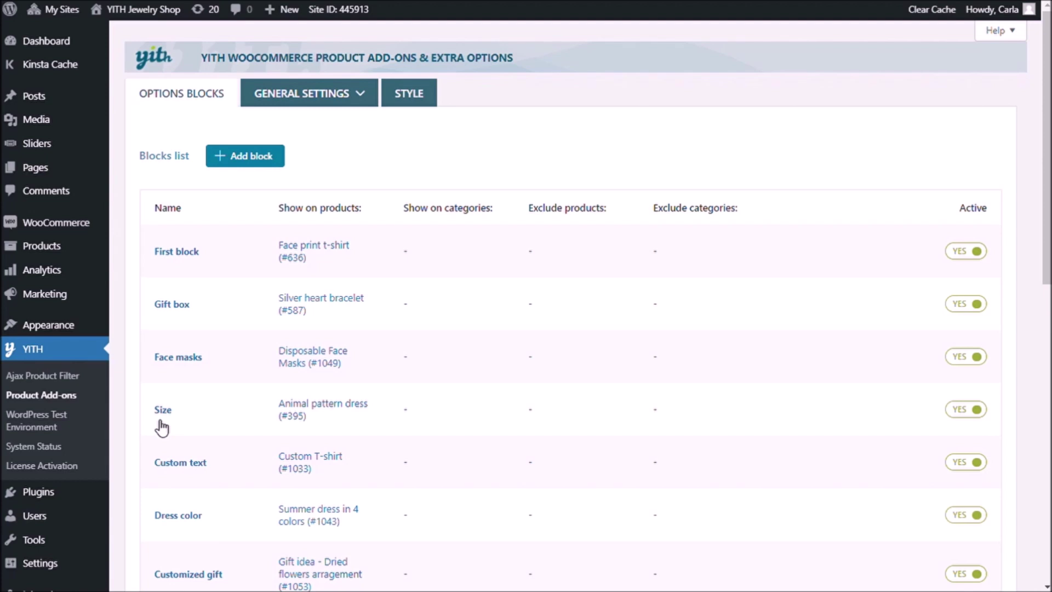
pyautogui.click(249, 159)
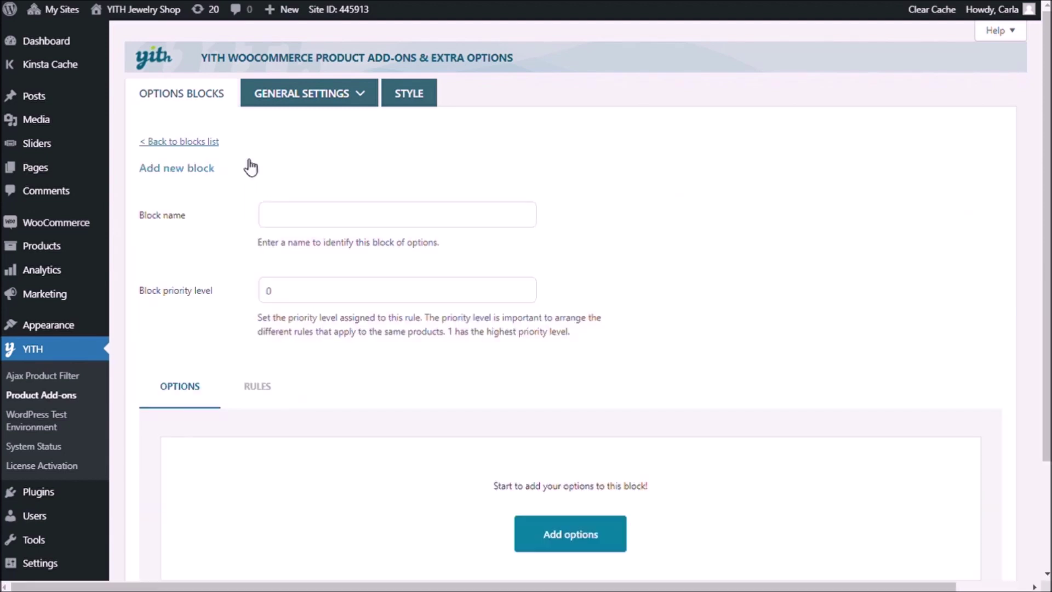
pyautogui.click(315, 222)
pyautogui.write('Ring')
pyautogui.scroll(-3, 614, 286)
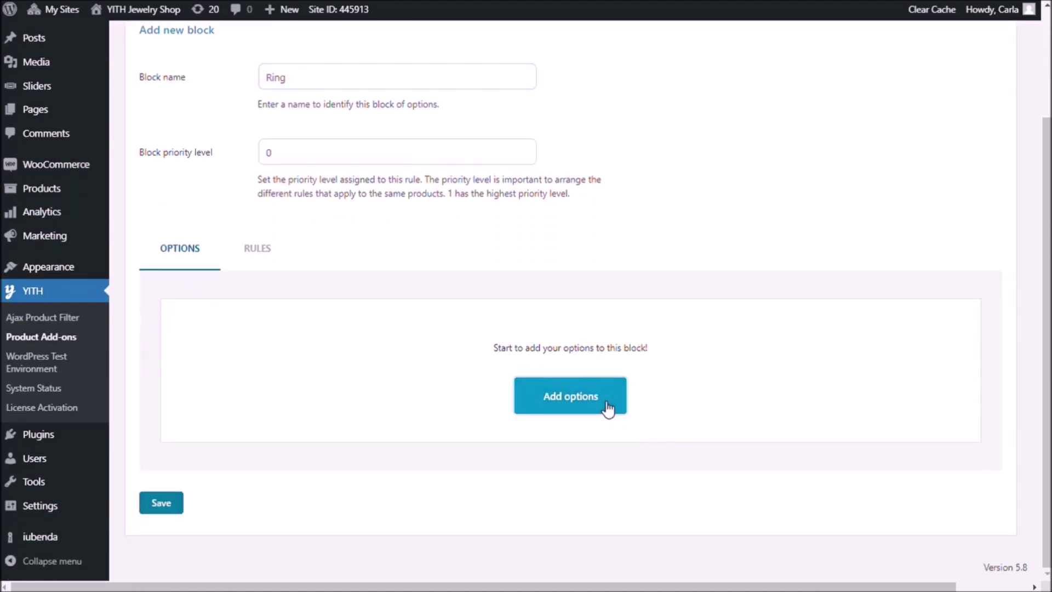
# Add a label or image option to the Ring block and title it "Gold color"
pyautogui.click(607, 408)
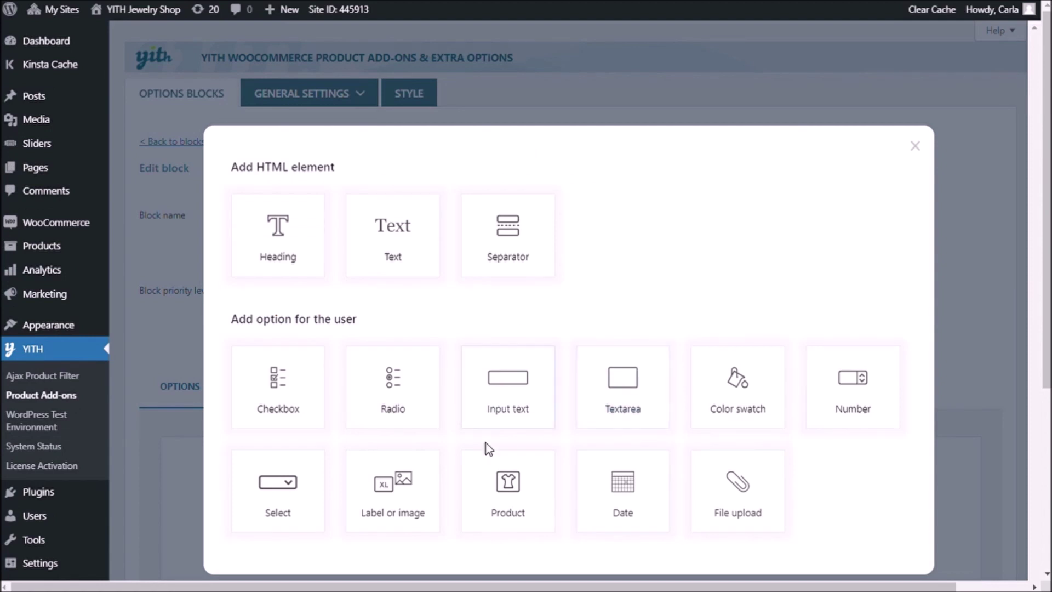
pyautogui.click(426, 487)
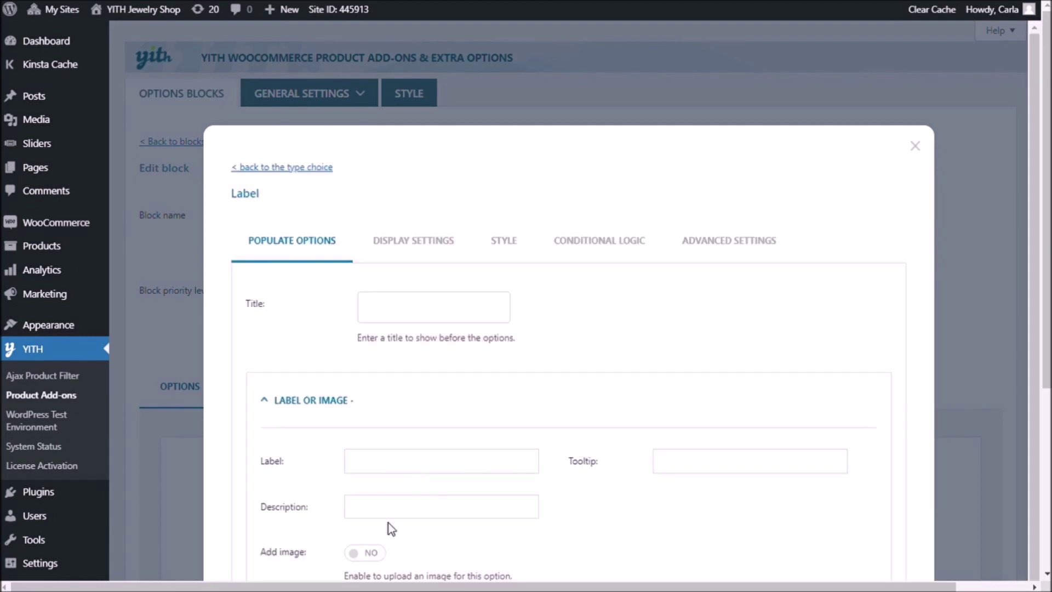
pyautogui.click(462, 308)
pyautogui.write('Gold color')
# Label the first option "White Gold" and give it the tooltip "White Gold color"
pyautogui.scroll(-3, 463, 307)
pyautogui.click(472, 300)
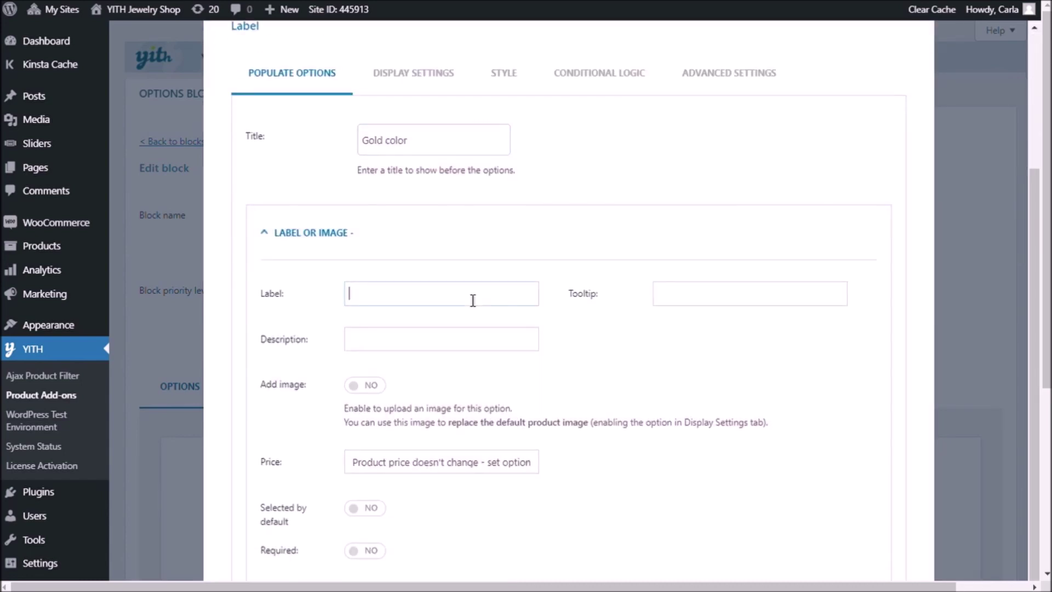
pyautogui.write('White Gold')
pyautogui.click(740, 295)
pyautogui.write('White Gold color')
# Enable an image for the White Gold option and choose the white gold ring picture from the media library
pyautogui.scroll(-2, 483, 366)
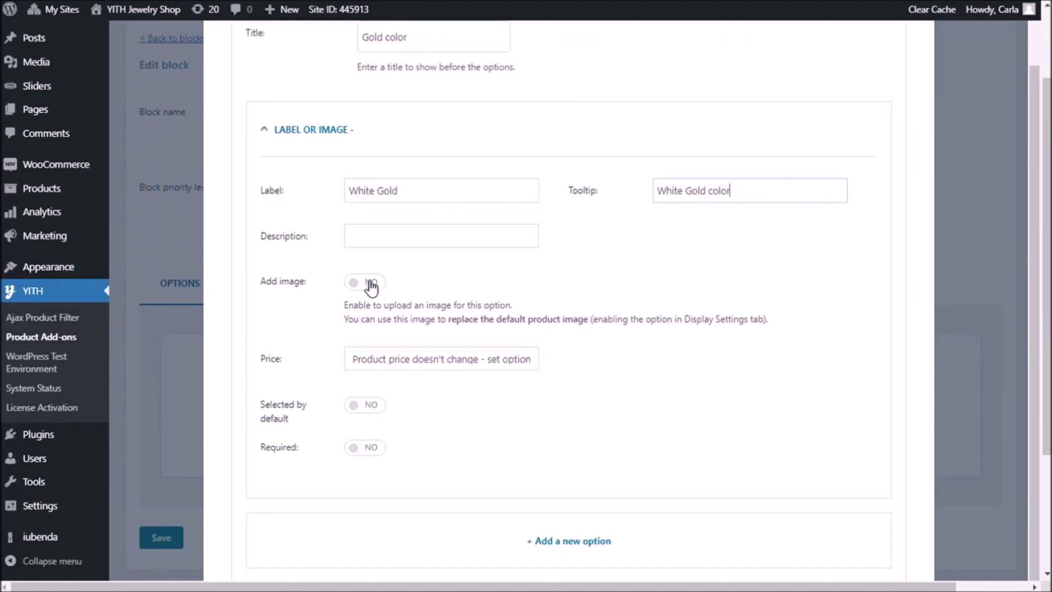
pyautogui.click(372, 282)
pyautogui.click(565, 367)
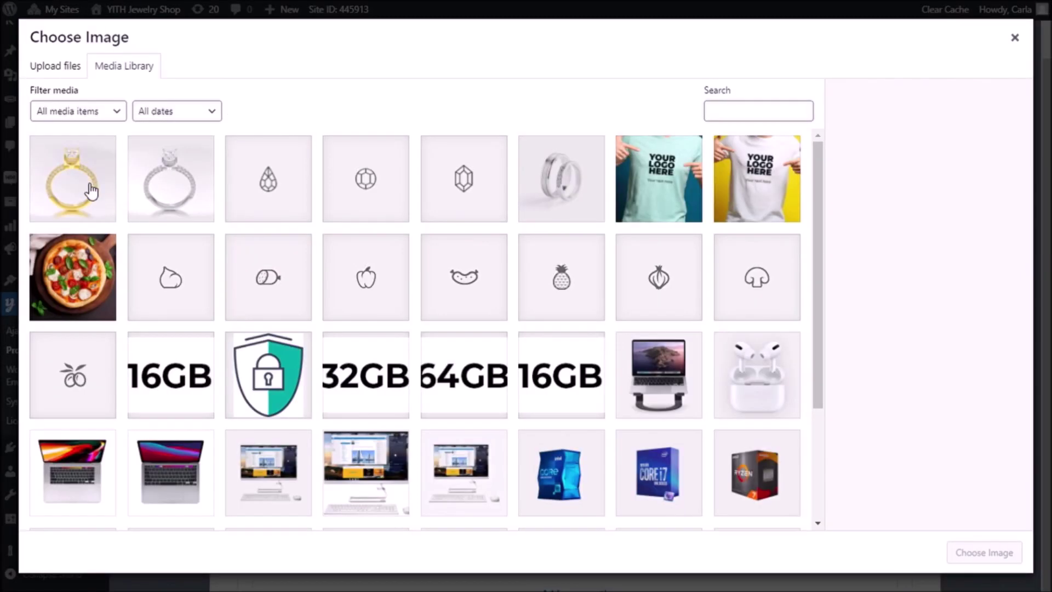
pyautogui.click(170, 178)
pyautogui.click(986, 552)
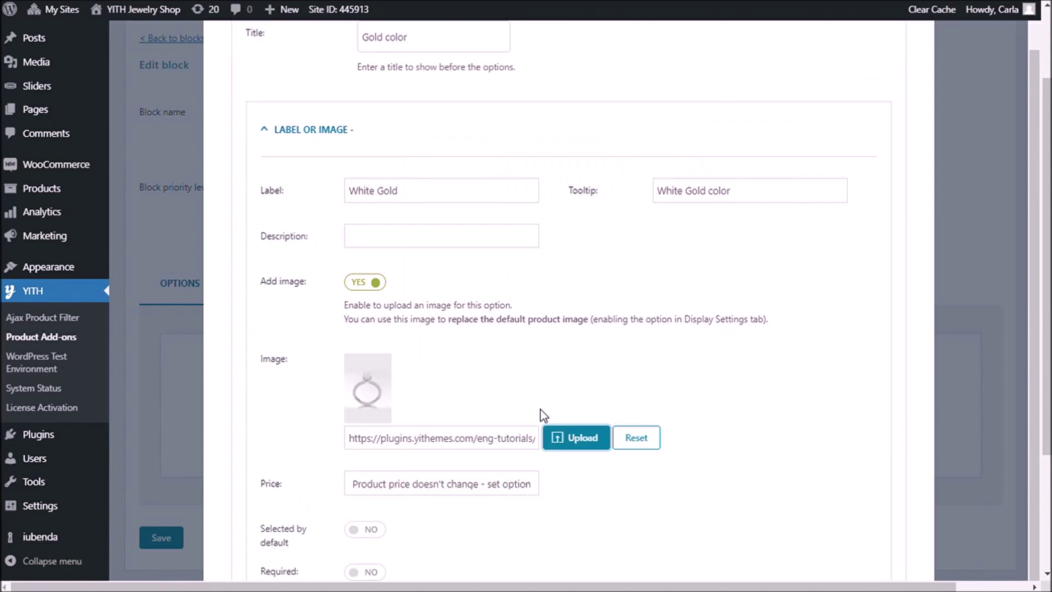
# Add a second option labelled "Yellow Gold" with the tooltip "Yellow Gold color" and the yellow gold ring image
pyautogui.scroll(-2, 542, 415)
pyautogui.scroll(-2, 543, 415)
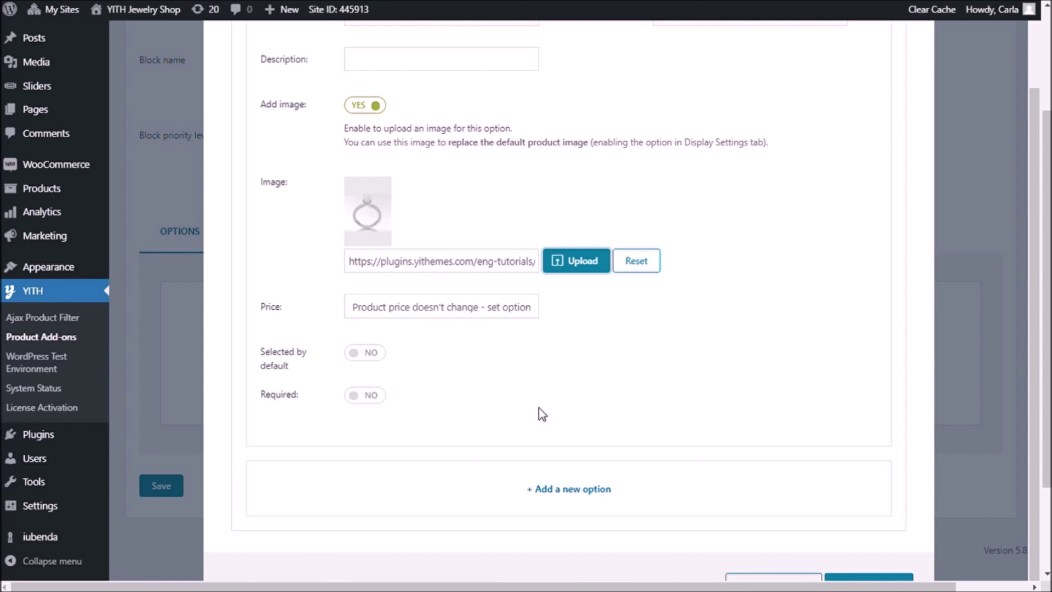
pyautogui.click(572, 488)
pyautogui.scroll(-5, 572, 488)
pyautogui.click(437, 319)
pyautogui.write('Yellow Gold')
pyautogui.press('Tab')
pyautogui.write('Yellow Gold color')
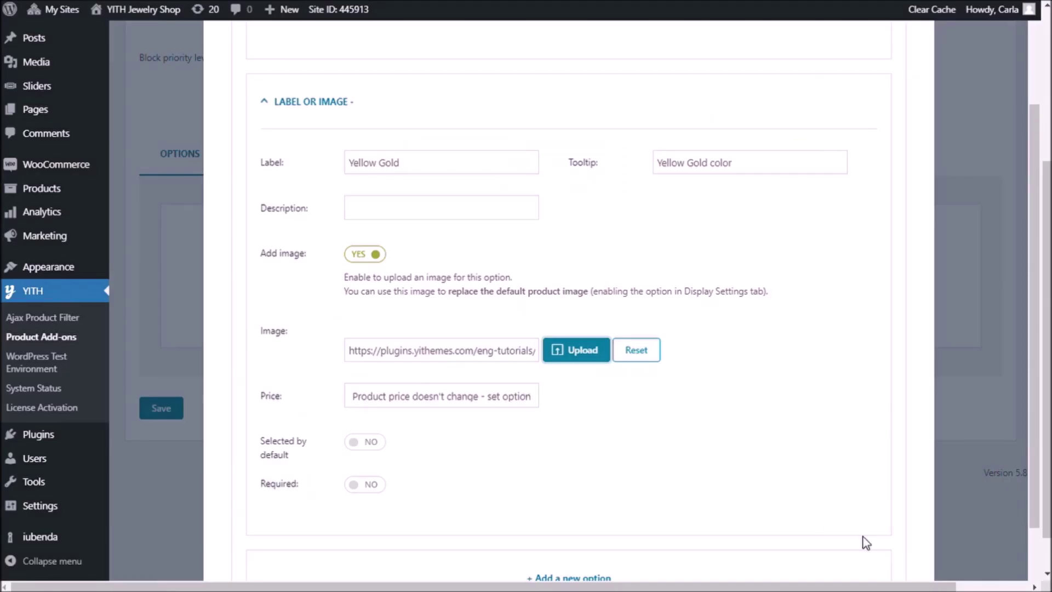
# Save the Gold color add-on and the Ring block
pyautogui.scroll(-6, 517, 446)
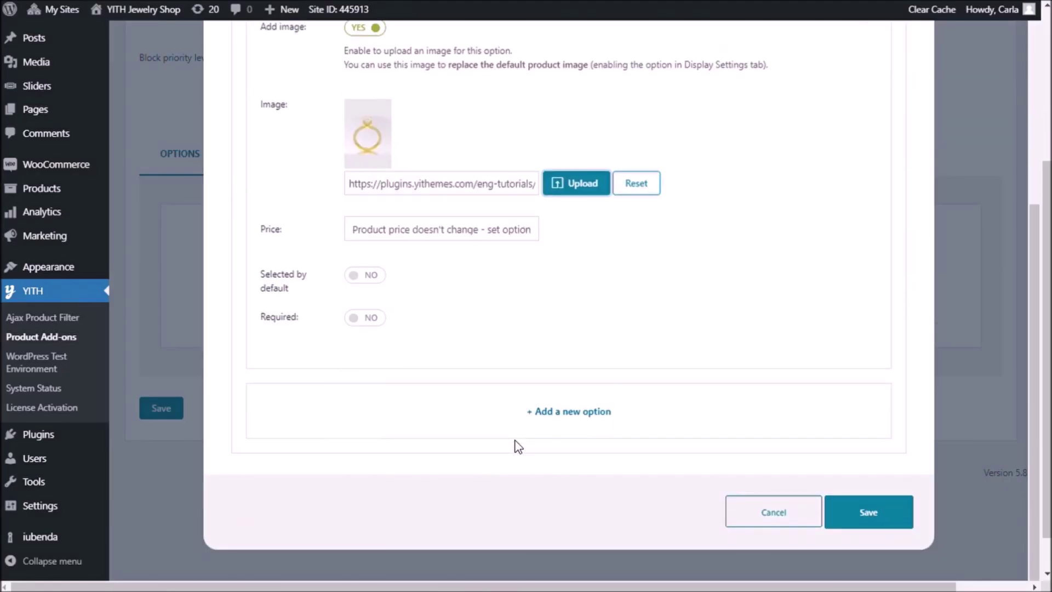
pyautogui.click(888, 517)
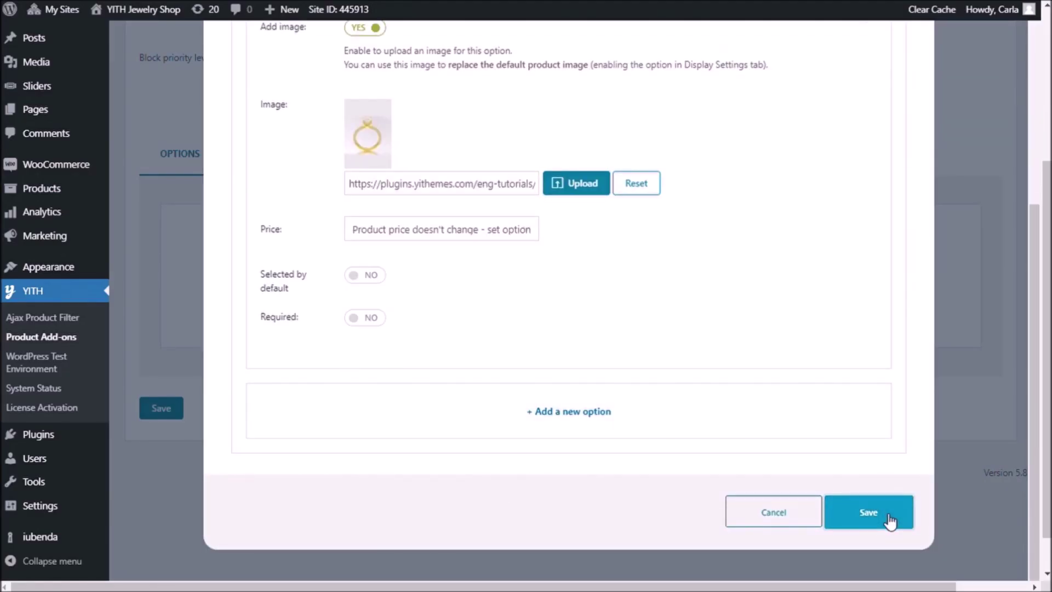
pyautogui.scroll(-3, 158, 382)
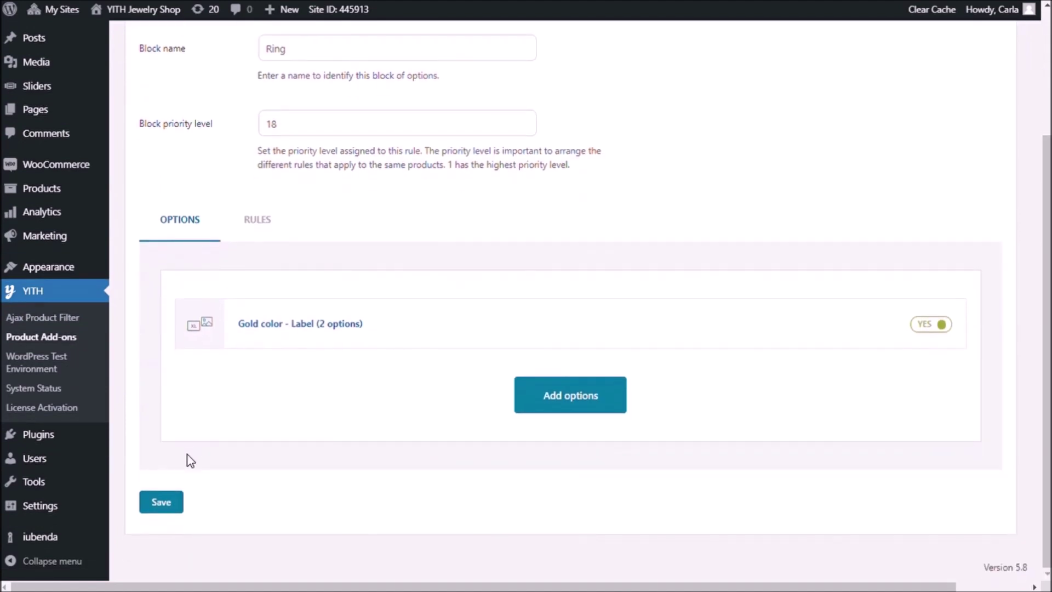
pyautogui.click(162, 502)
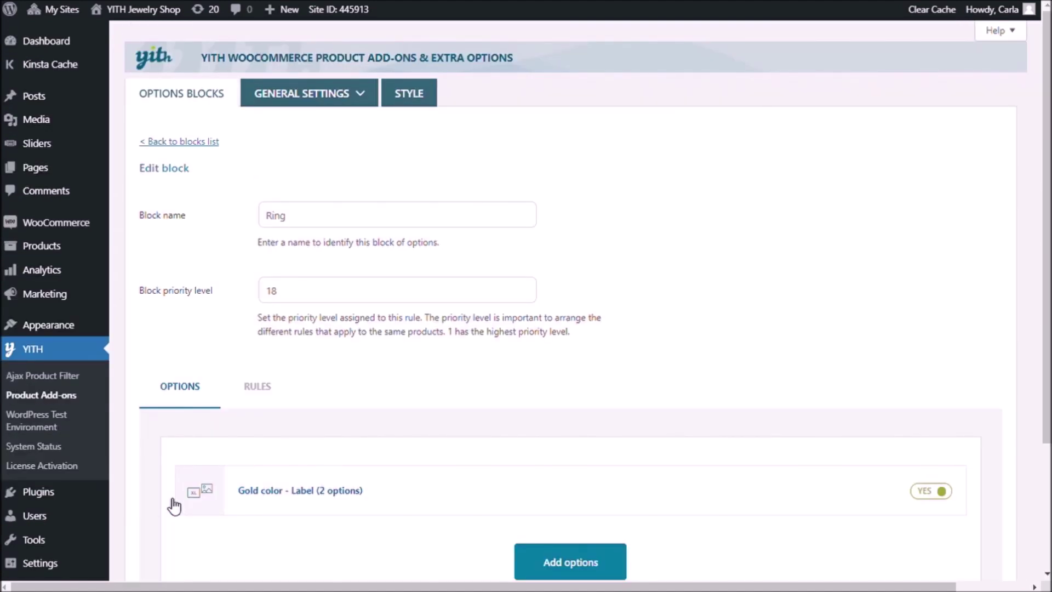
# Set the block's rules to show it only on the Classic Six Claw Solitaire Engagement Ring product, and save the block
pyautogui.click(253, 400)
pyautogui.scroll(-5, 252, 402)
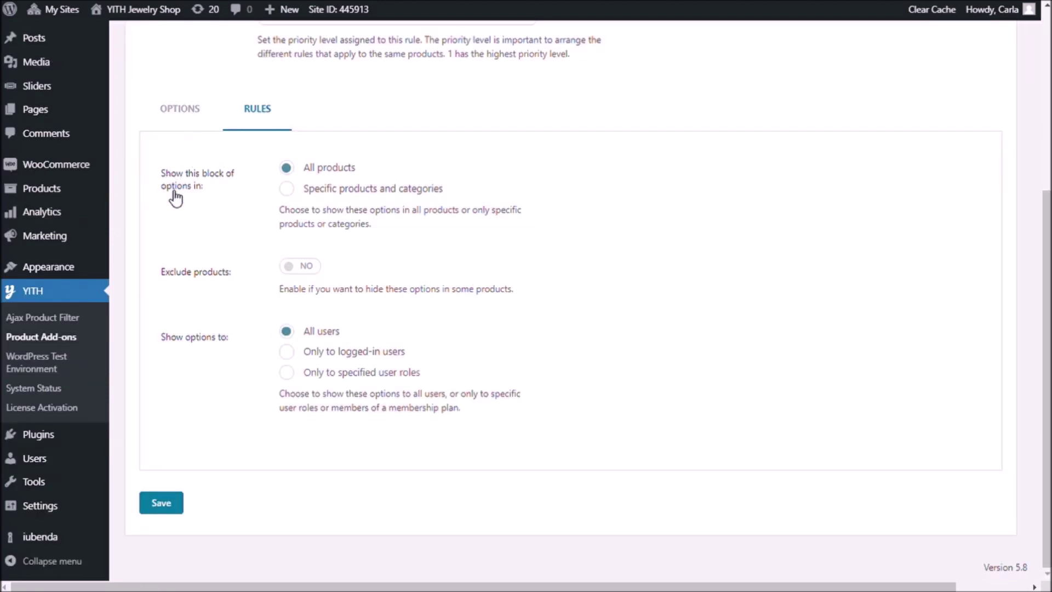
pyautogui.click(289, 190)
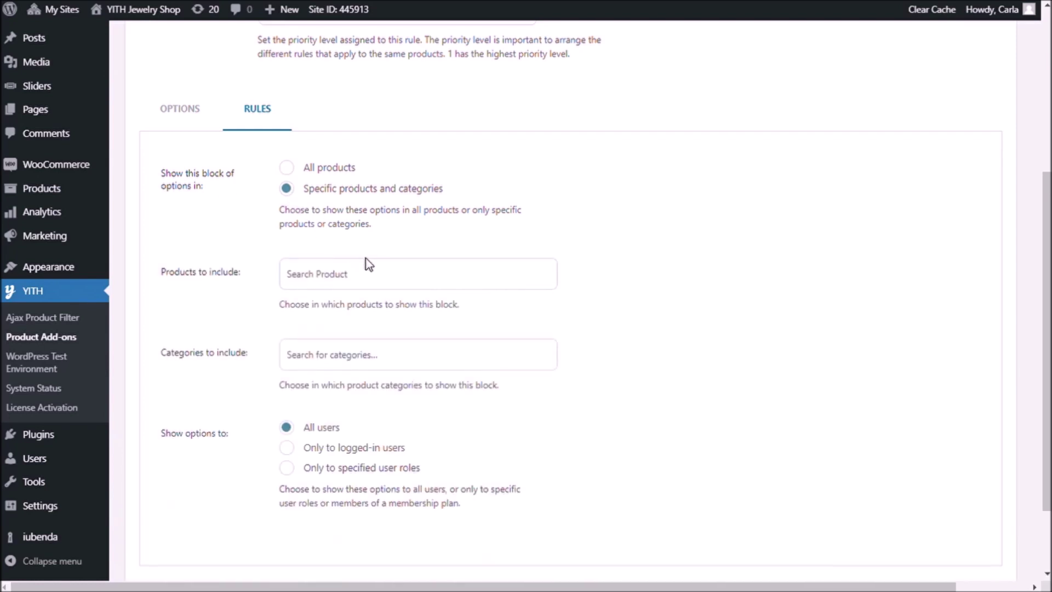
pyautogui.click(379, 273)
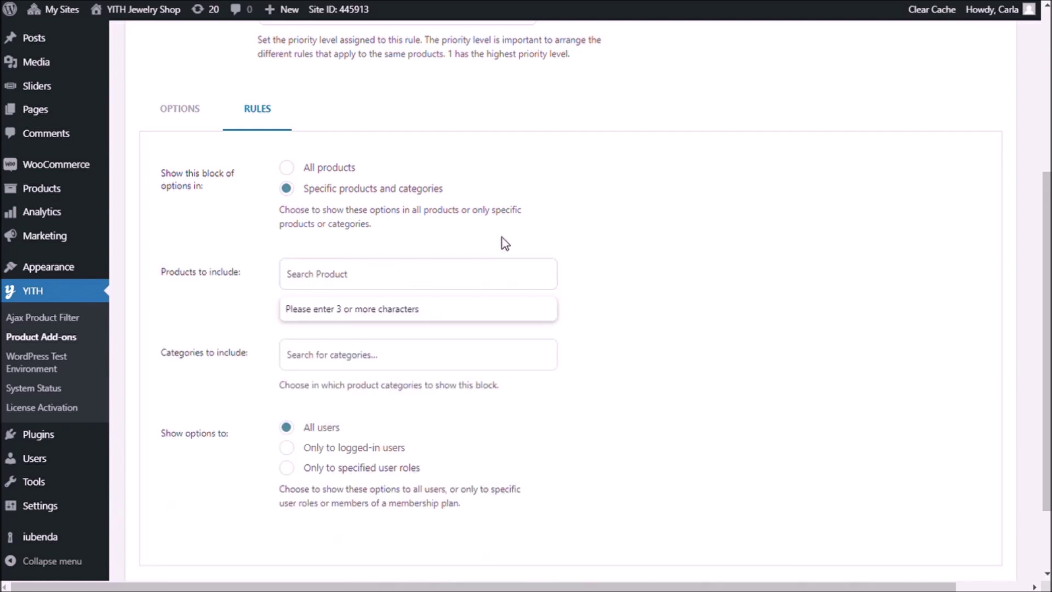
pyautogui.write('ring')
pyautogui.scroll(-2, 509, 334)
pyautogui.scroll(-1, 509, 334)
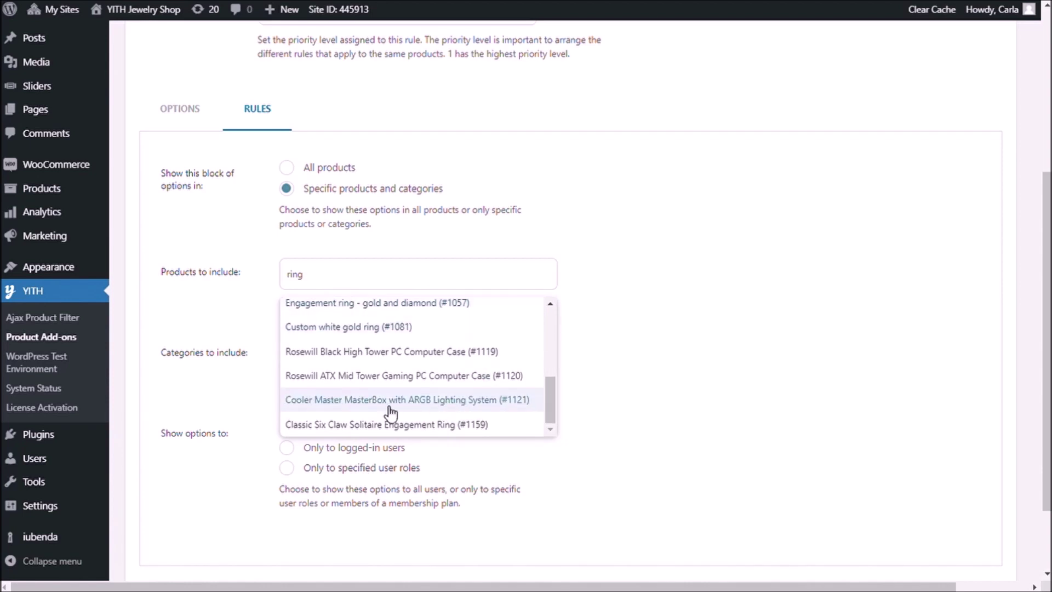
pyautogui.click(331, 434)
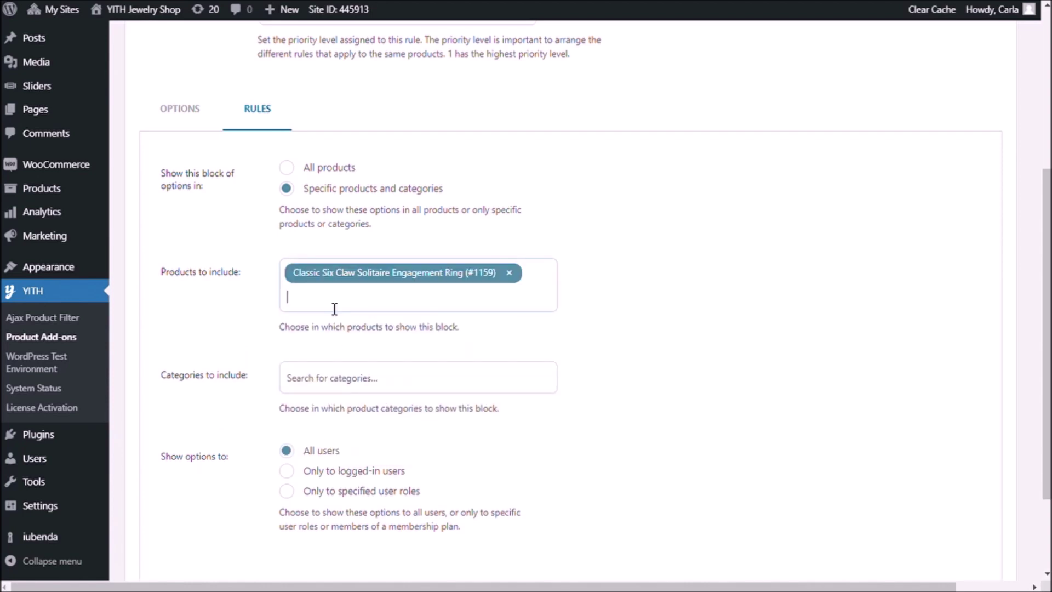
pyautogui.scroll(-2, 334, 308)
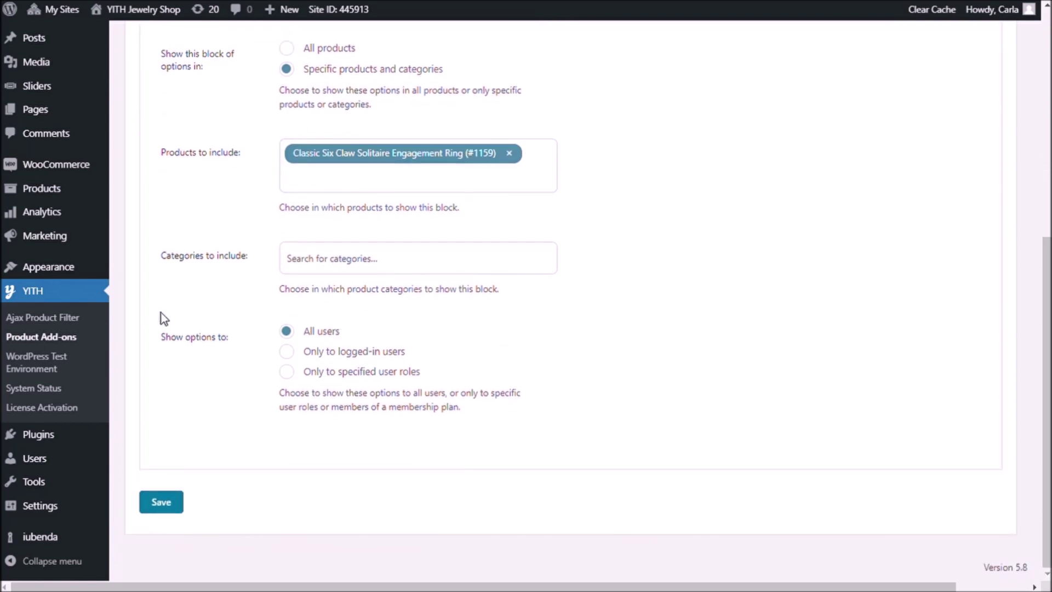
pyautogui.click(167, 508)
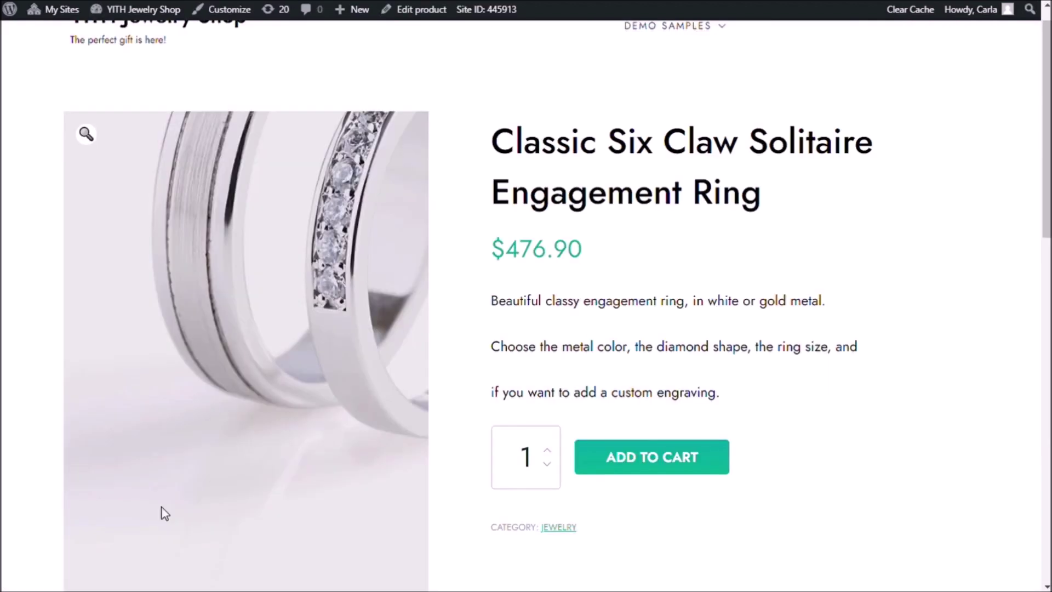
# Check the Gold color options on the ring's product page and return to the Ring block's options list
pyautogui.scroll(-2, 831, 275)
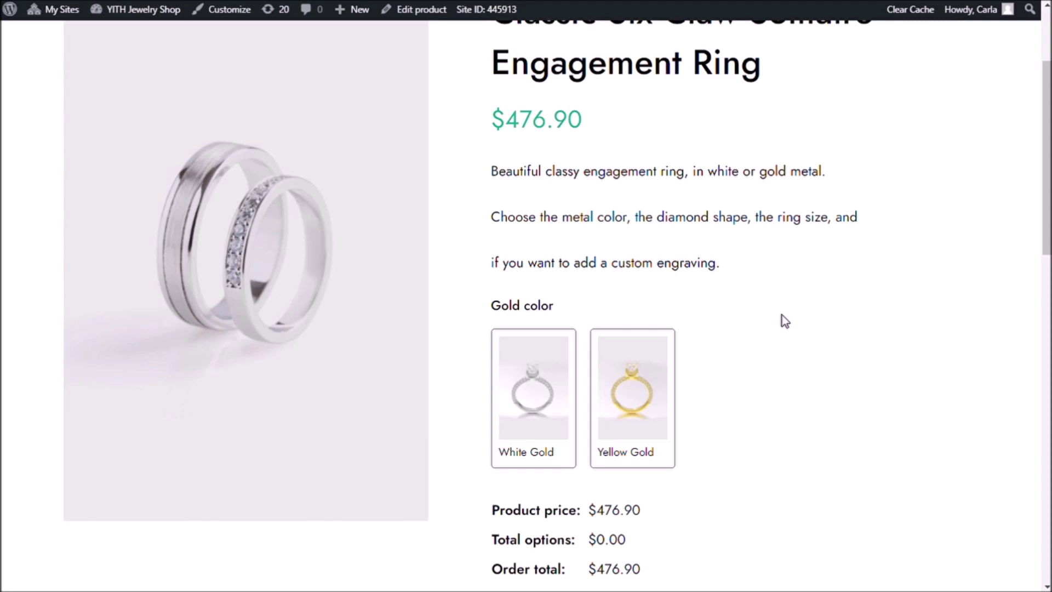
pyautogui.hotkey('ctrl', 'Tab')
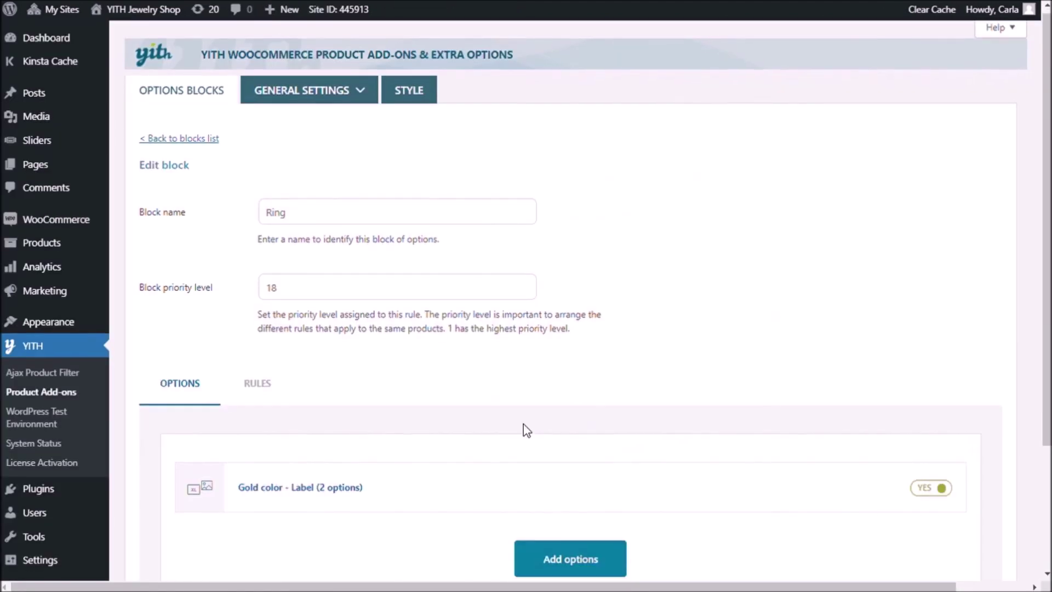
pyautogui.scroll(-3, 524, 422)
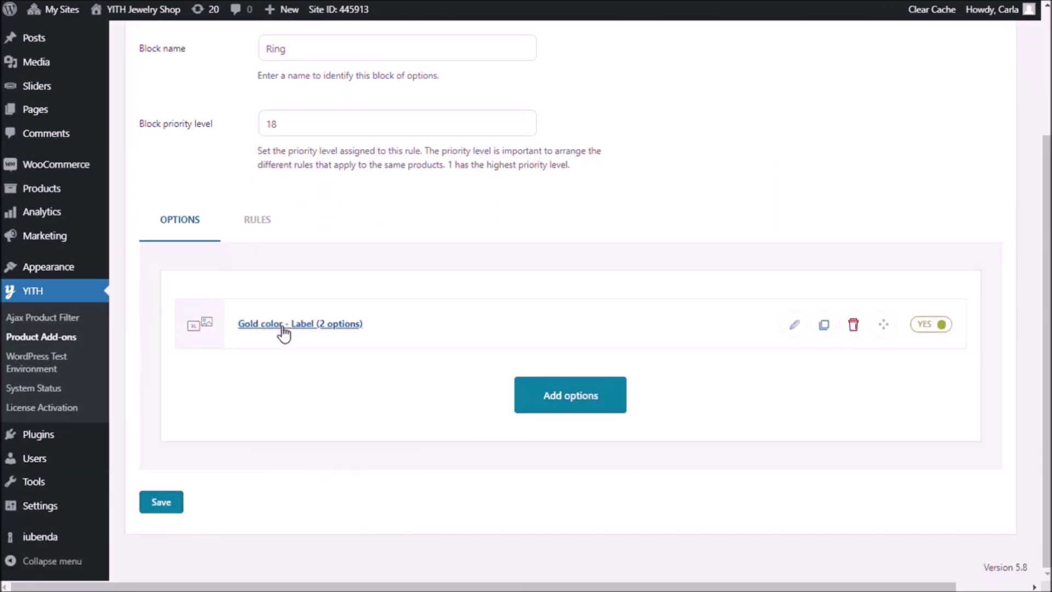
# In the Gold color add-on, replace the product image with the options images and hide the options labels
pyautogui.click(283, 332)
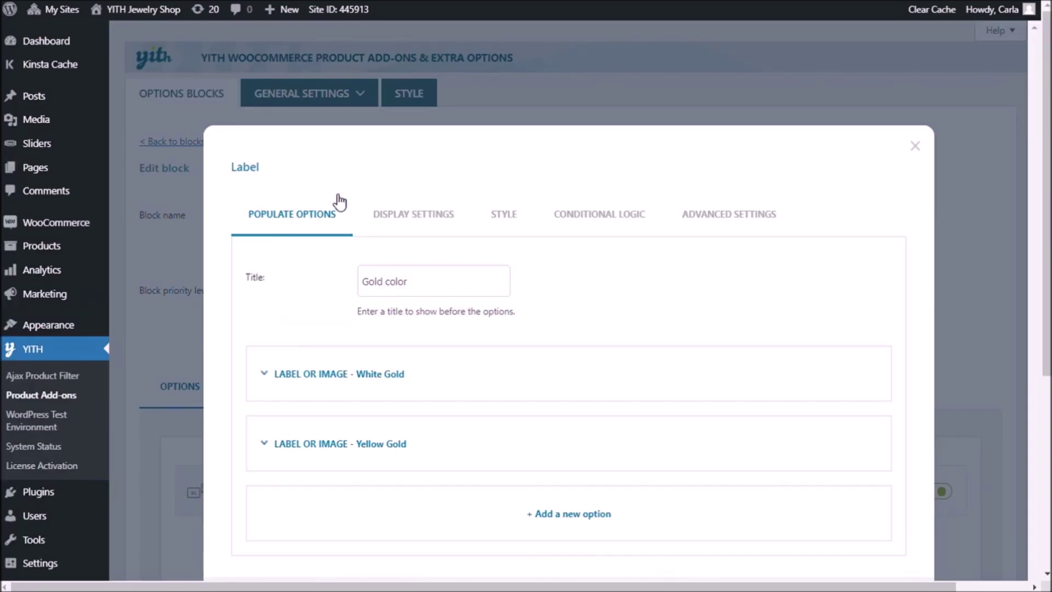
pyautogui.click(426, 221)
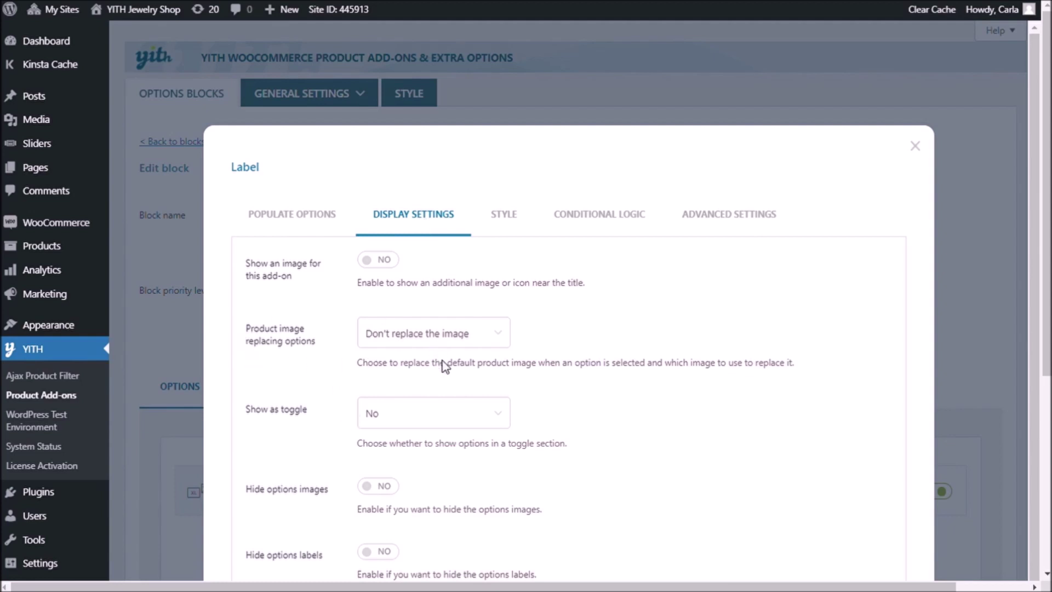
pyautogui.click(457, 390)
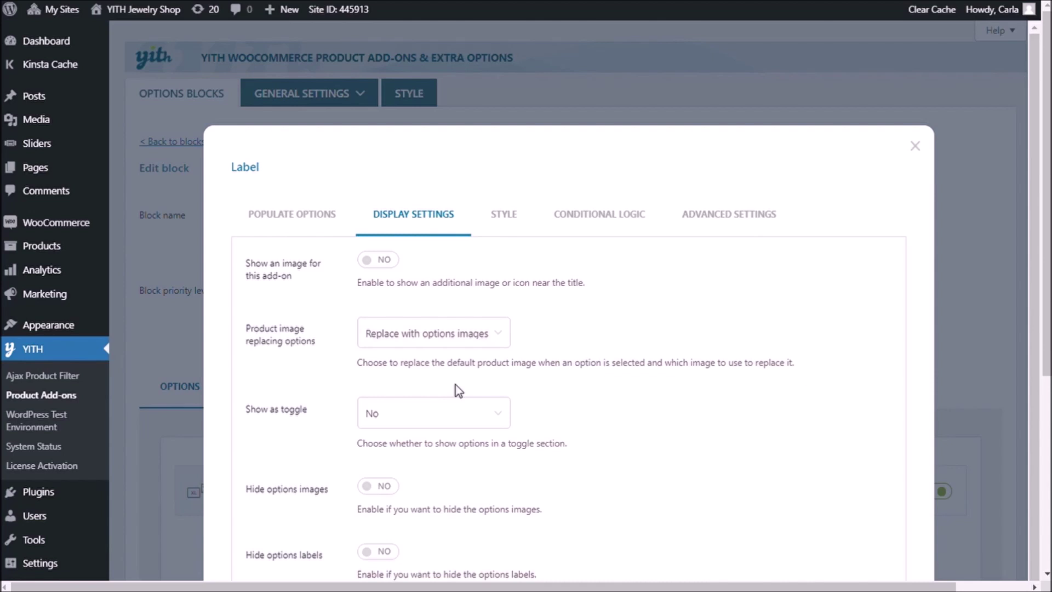
pyautogui.scroll(-3, 459, 391)
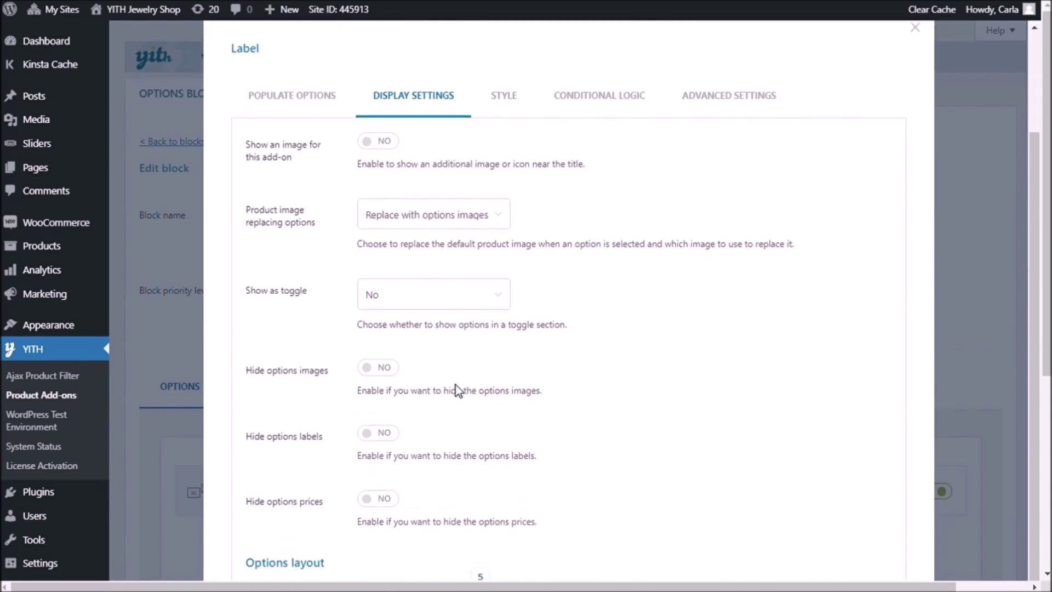
pyautogui.click(390, 406)
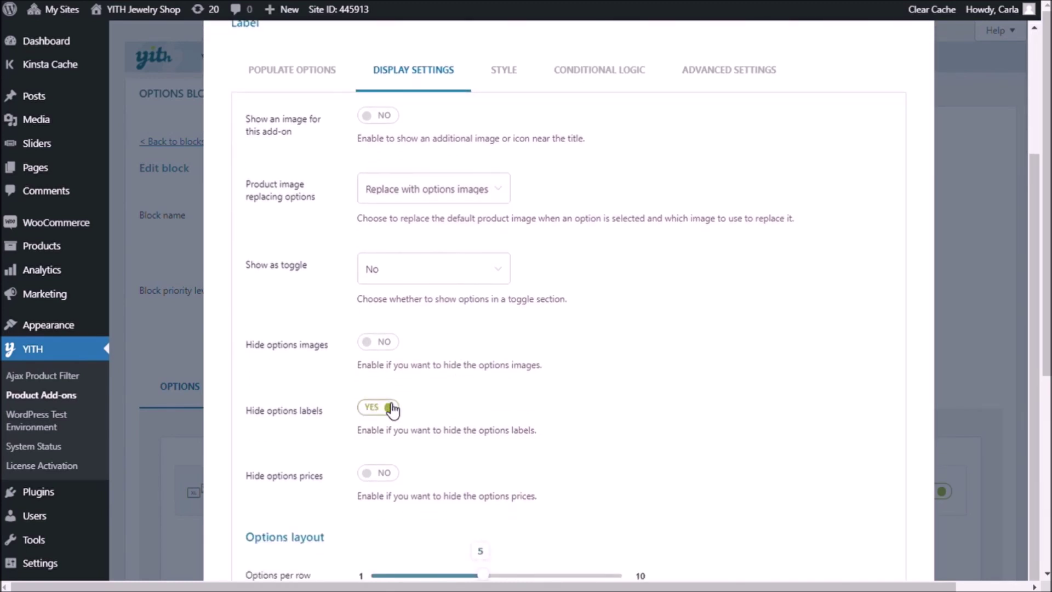
# Set the Gold color add-on to display 2 options per row and save the add-on
pyautogui.scroll(-4, 391, 407)
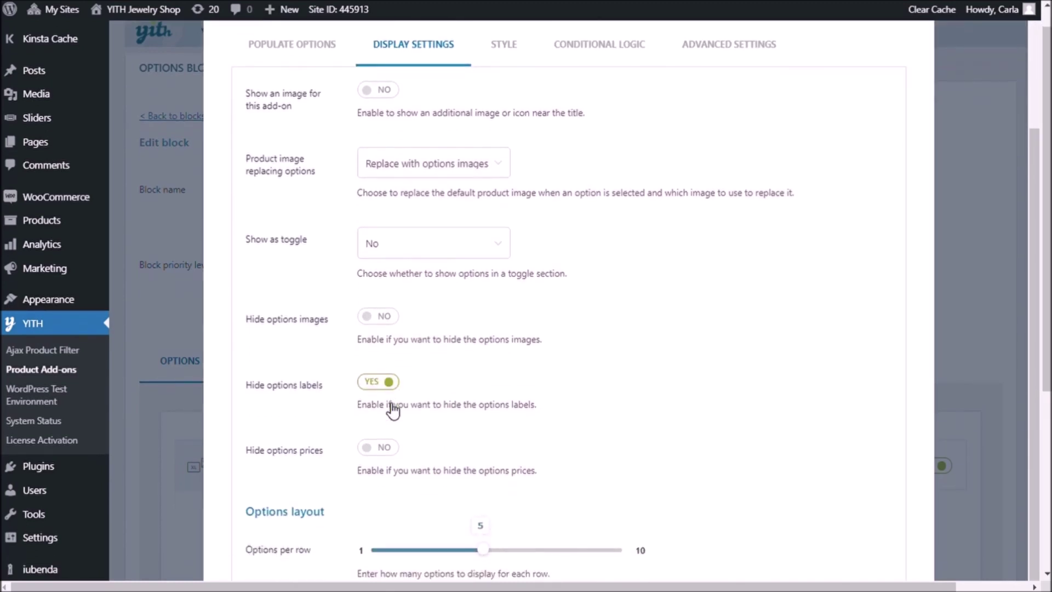
pyautogui.moveTo(482, 372); pyautogui.dragTo(412, 374)
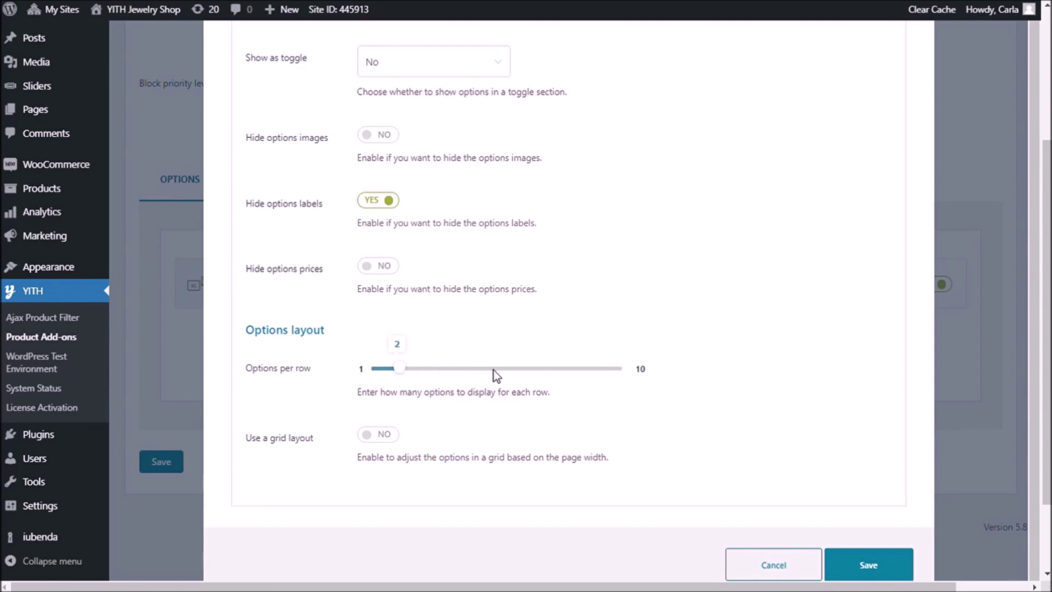
pyautogui.scroll(2, 587, 387)
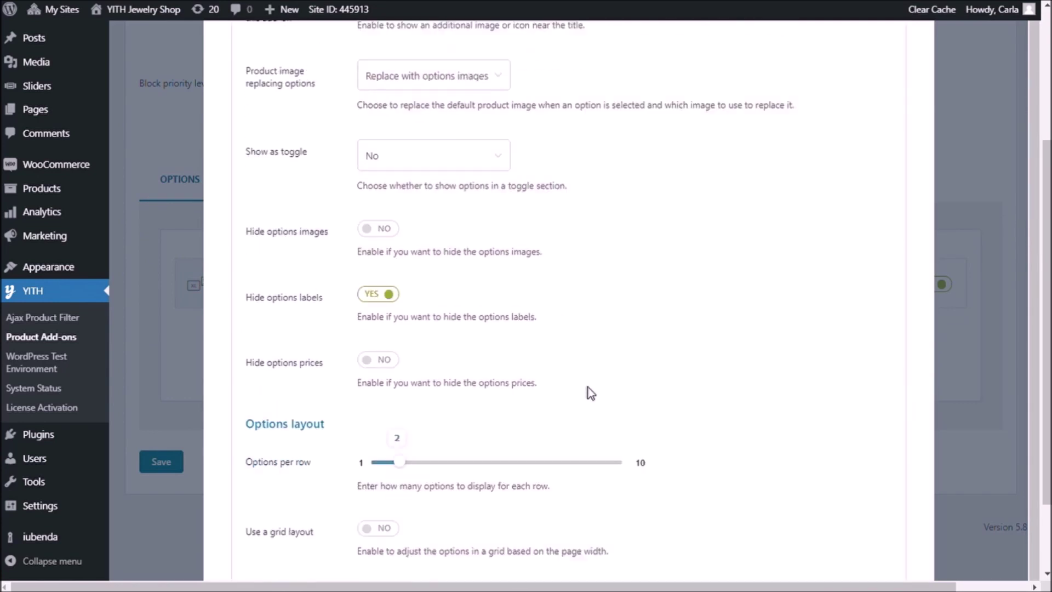
pyautogui.scroll(-4, 587, 387)
pyautogui.click(868, 469)
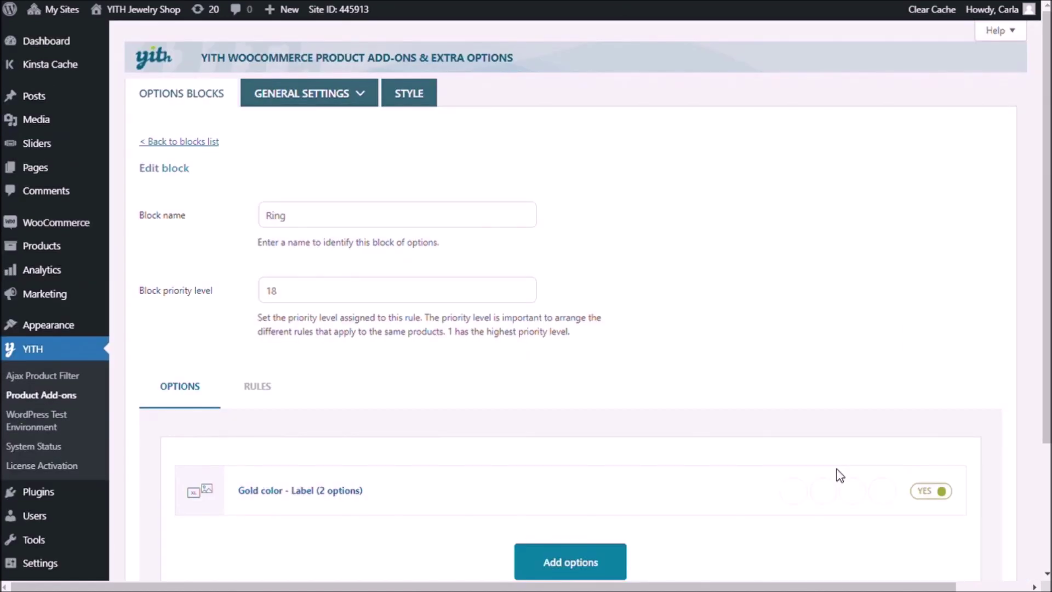
# Save the Ring block and try the Yellow Gold option on the ring's product page
pyautogui.scroll(-3, 548, 472)
pyautogui.click(181, 507)
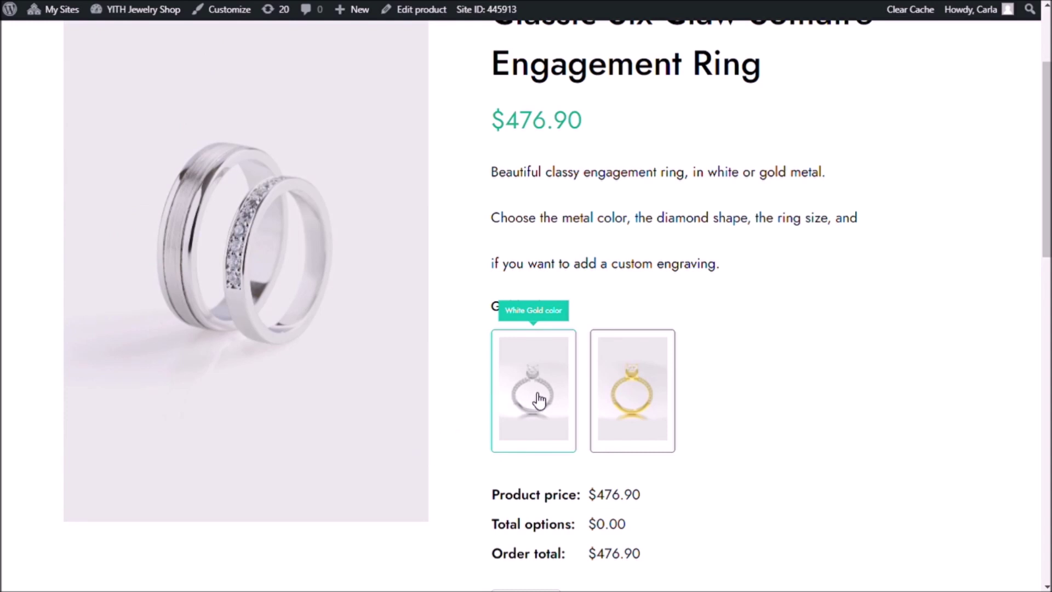
pyautogui.click(626, 378)
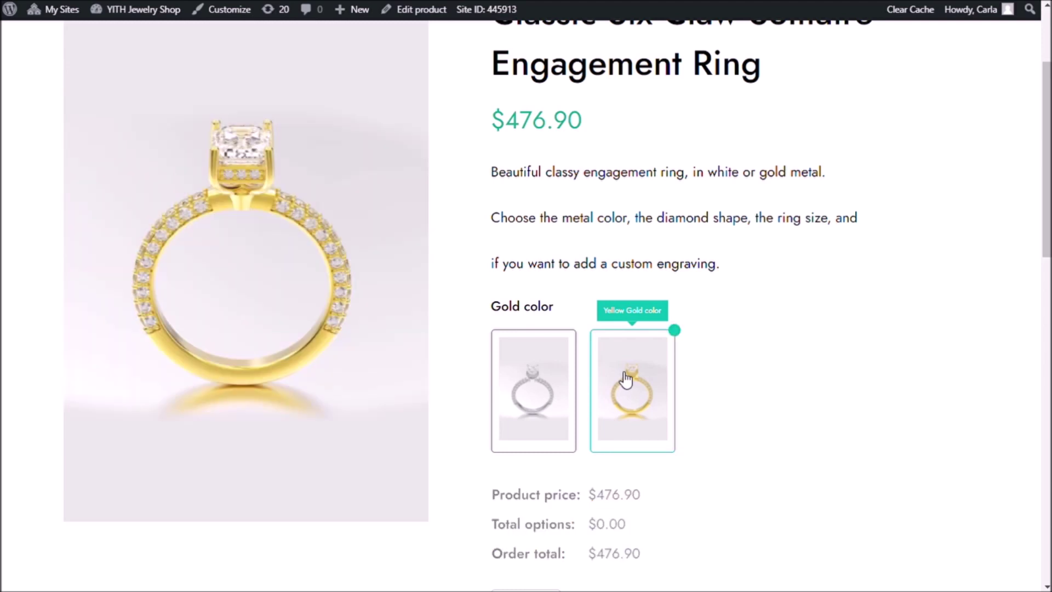
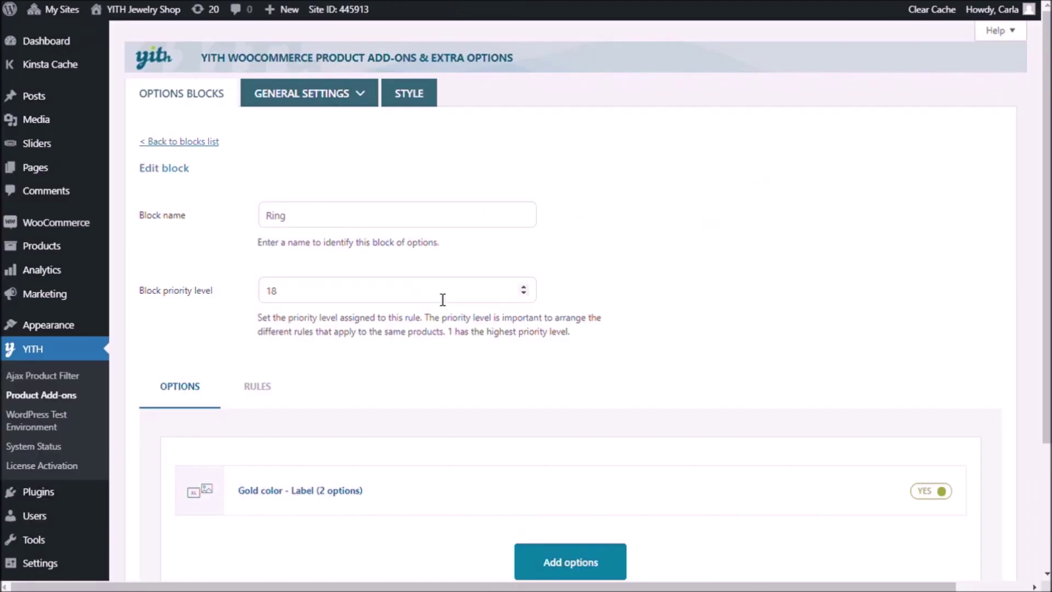
# Add a Radio add-on titled "Diamond shape" to the Ring block
pyautogui.scroll(-3, 552, 405)
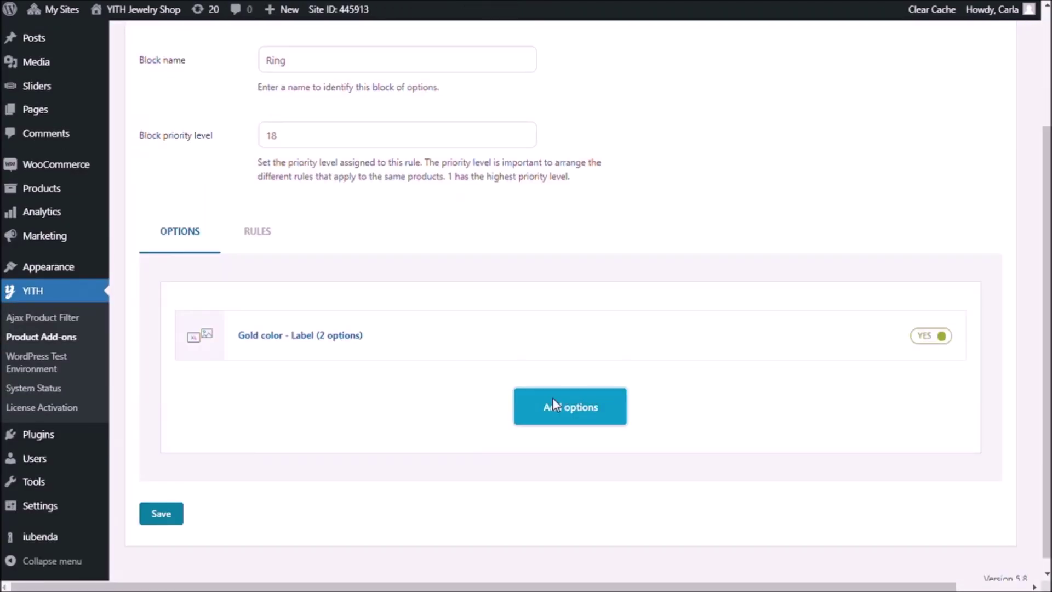
pyautogui.click(552, 404)
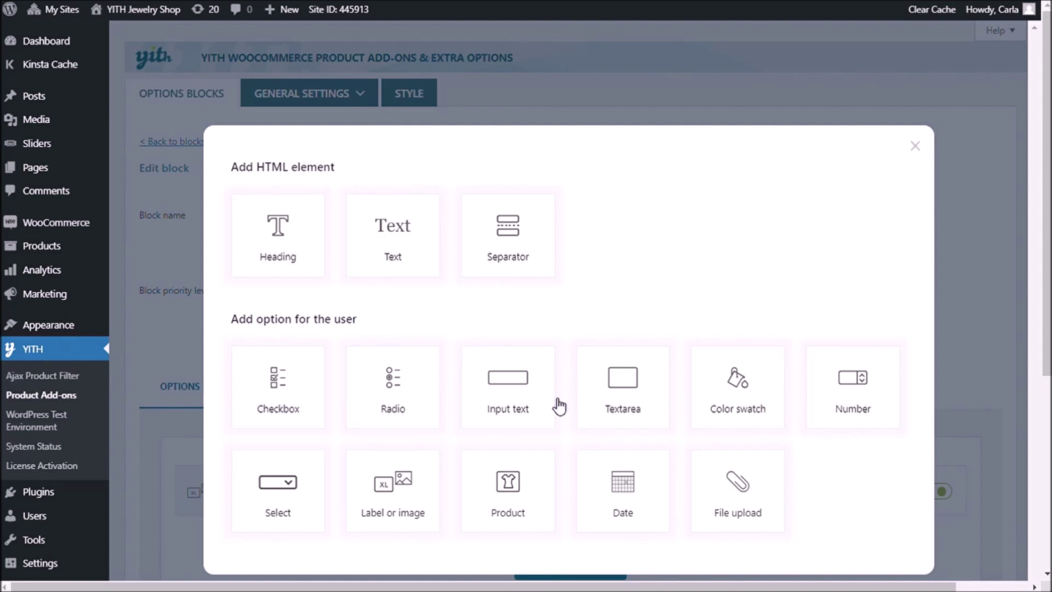
pyautogui.click(411, 391)
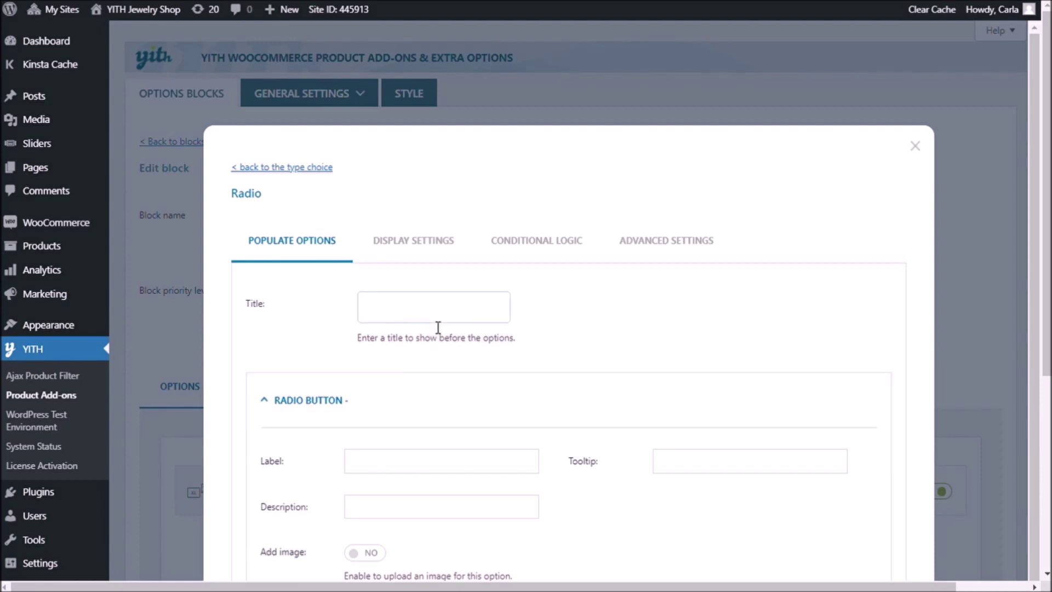
pyautogui.write('Diamond shape')
# Label the first radio option "Pear", with the tooltip "Pear shape" and the Pear.png image from the media library
pyautogui.scroll(-4, 436, 327)
pyautogui.press('Tab')
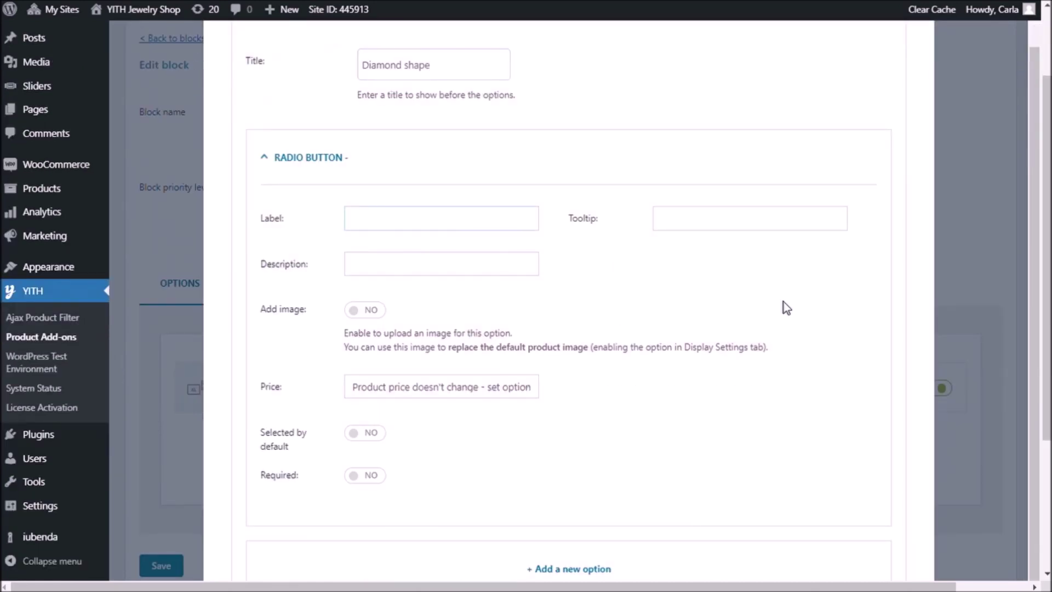
pyautogui.write('Pear')
pyautogui.press('Tab')
pyautogui.write('Pear shape')
pyautogui.click(361, 317)
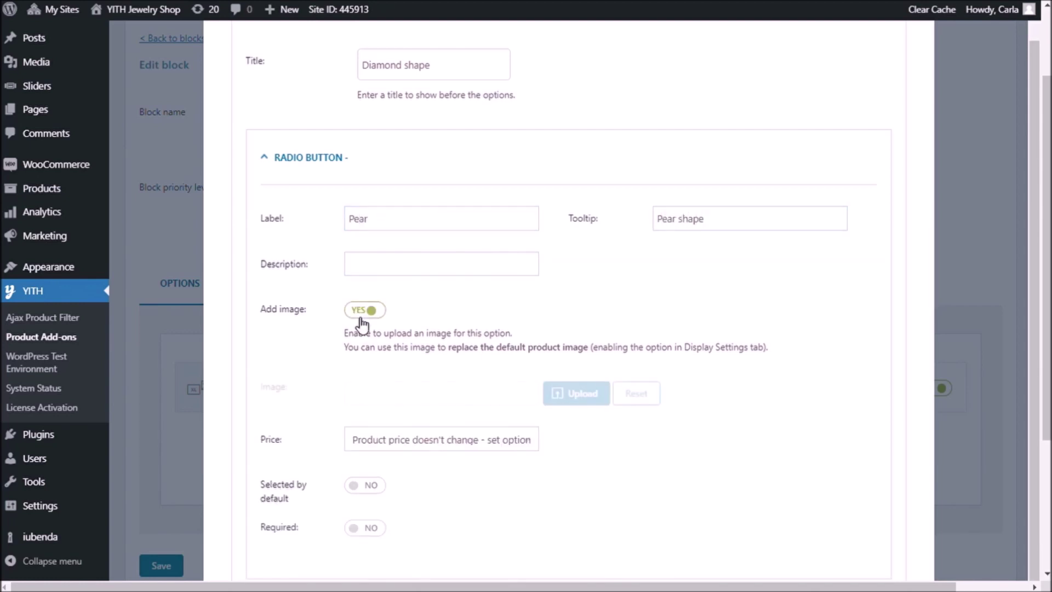
pyautogui.click(569, 392)
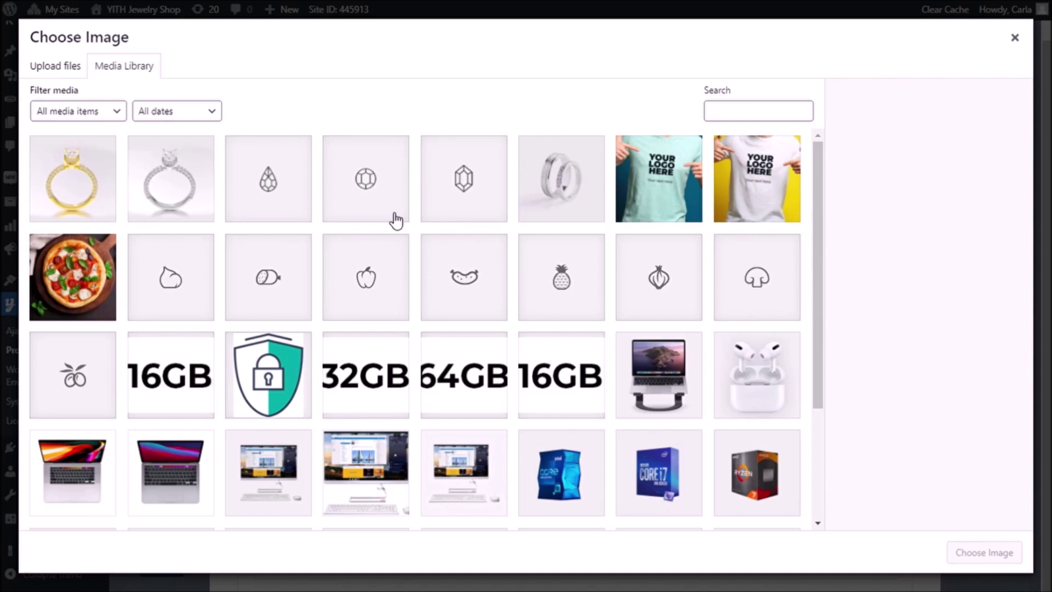
pyautogui.click(279, 176)
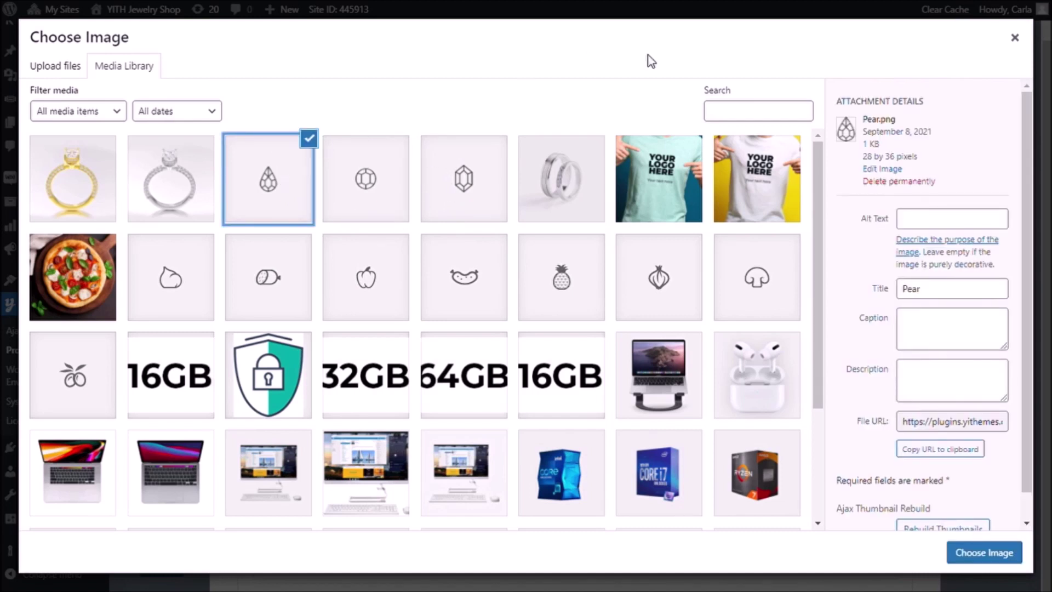
pyautogui.click(983, 553)
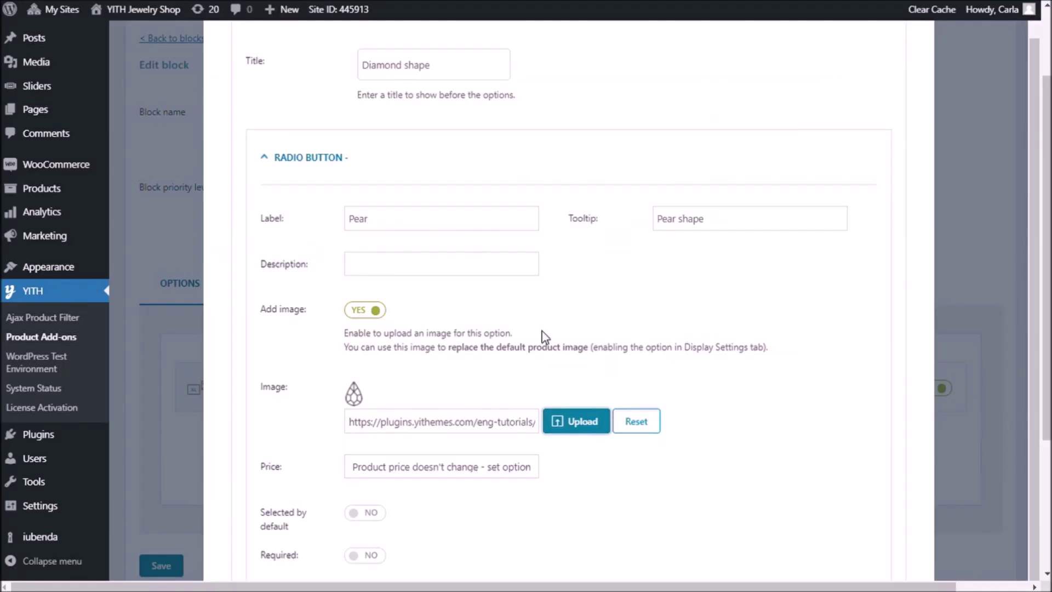
# Add a second radio option labelled "Marquise" with the tooltip "Marquise shape" and the marquise diamond image
pyautogui.scroll(-1, 545, 335)
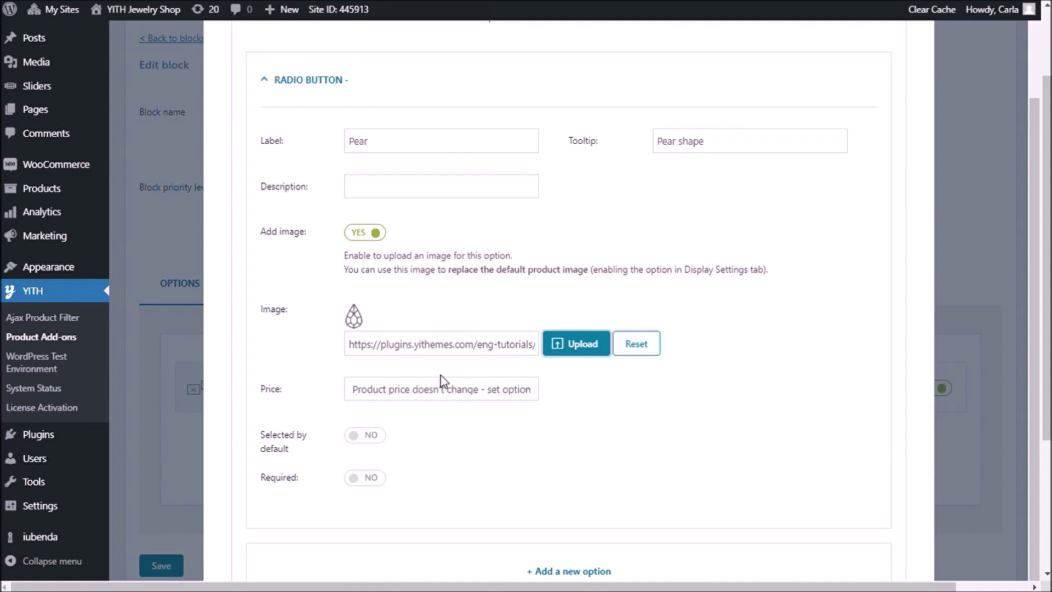
pyautogui.scroll(-1, 548, 439)
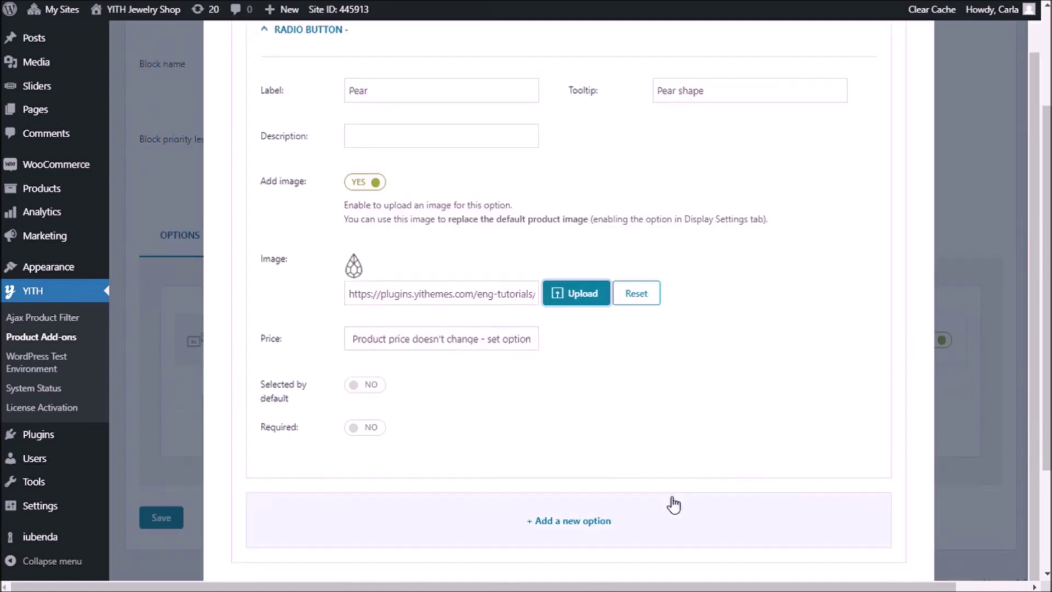
pyautogui.click(672, 502)
pyautogui.click(429, 328)
pyautogui.write('Marquise')
pyautogui.click(706, 329)
pyautogui.write('Marquise shape')
pyautogui.scroll(-2, 554, 343)
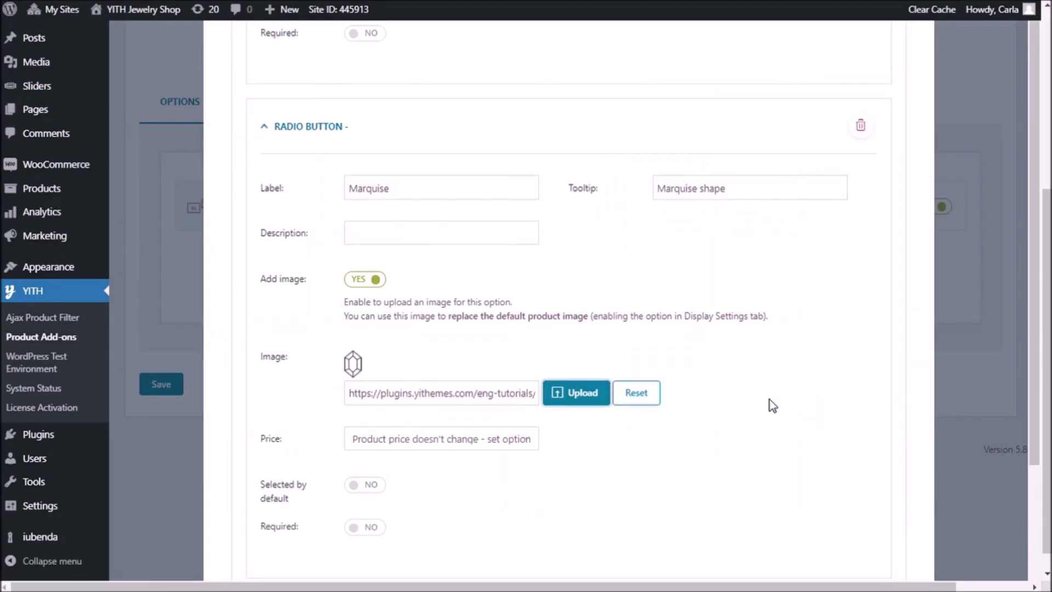
# Add a third radio option labelled "Round" with the tooltip "Round shape" and the round diamond image
pyautogui.scroll(-5, 548, 383)
pyautogui.click(416, 376)
pyautogui.write('Round')
pyautogui.press('Tab')
pyautogui.write('Round shape')
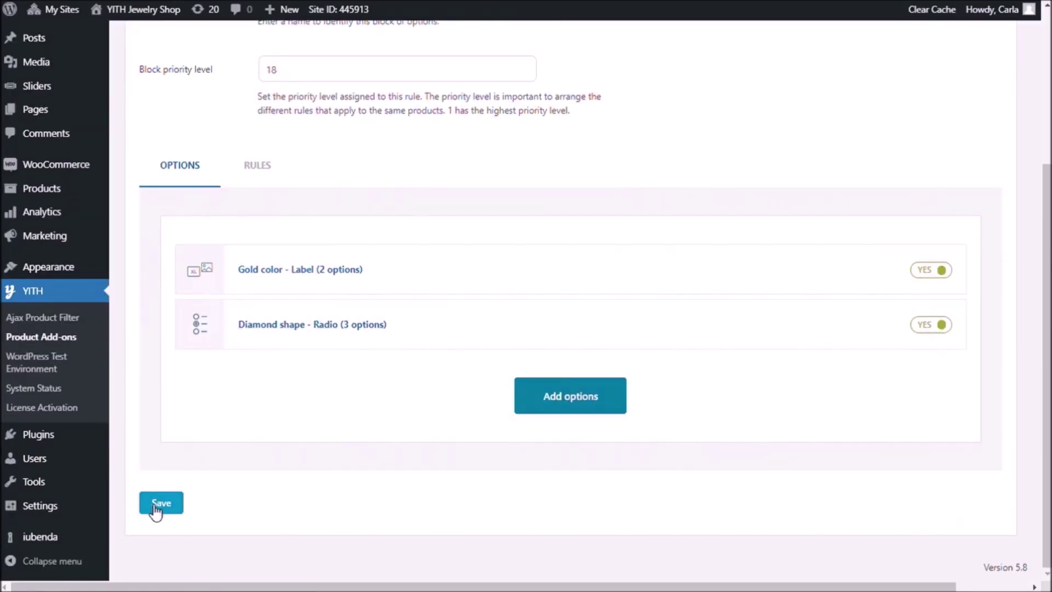
# Save the Ring block and check the Diamond shape options on the ring's product page
pyautogui.click(156, 509)
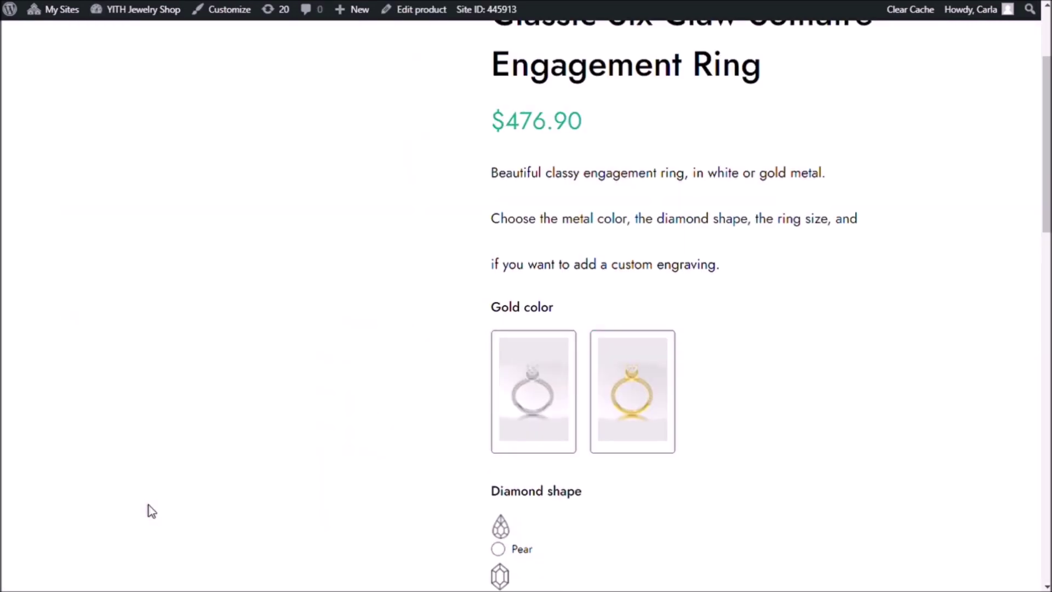
pyautogui.scroll(-1, 620, 469)
pyautogui.scroll(-1, 620, 469)
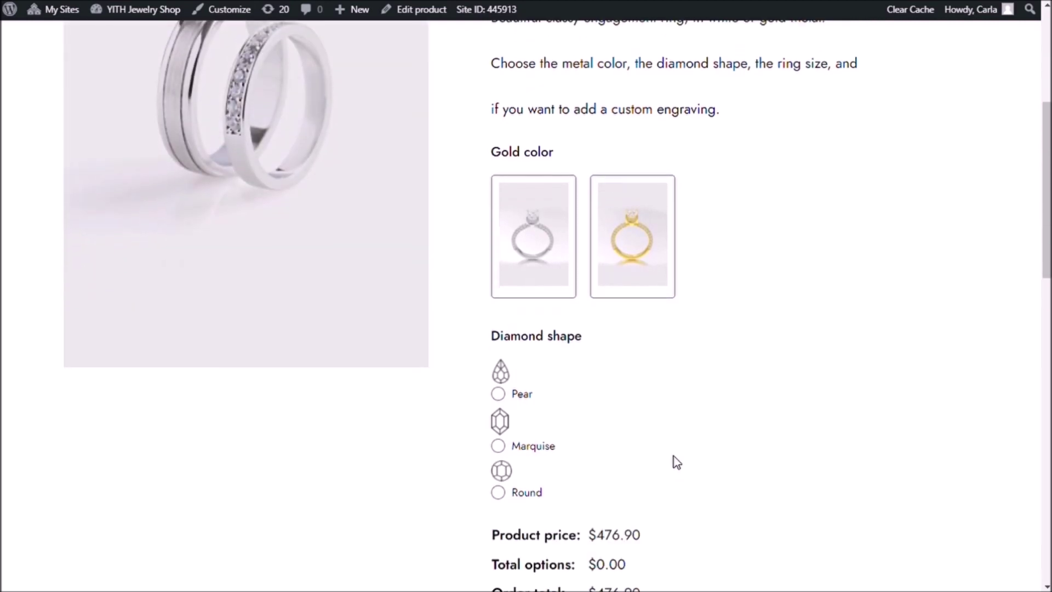
pyautogui.scroll(-1, 657, 444)
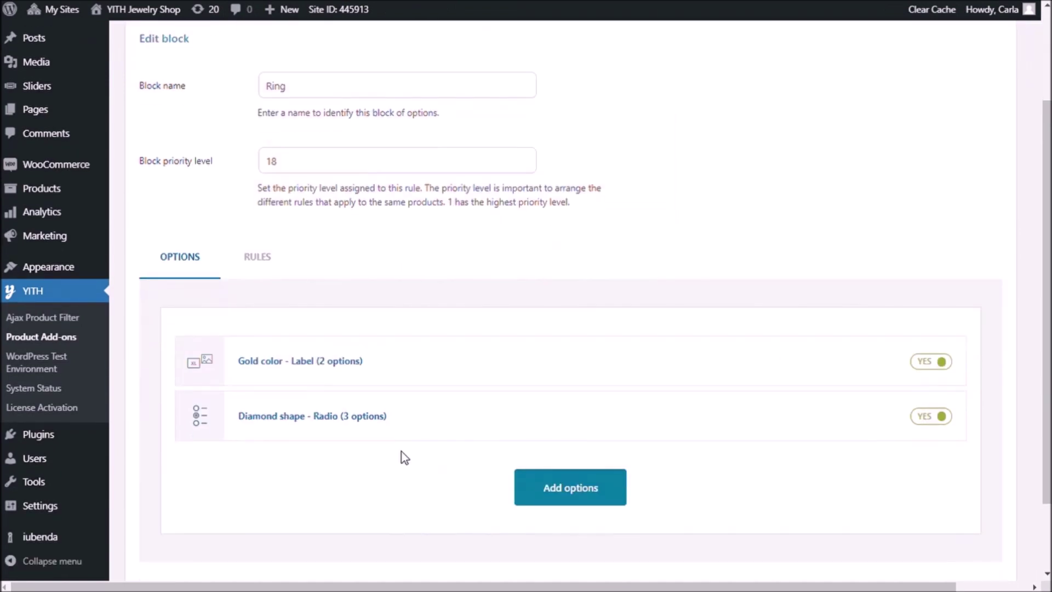
# Change the options images position in the Diamond shape add-on's display settings
pyautogui.click(343, 417)
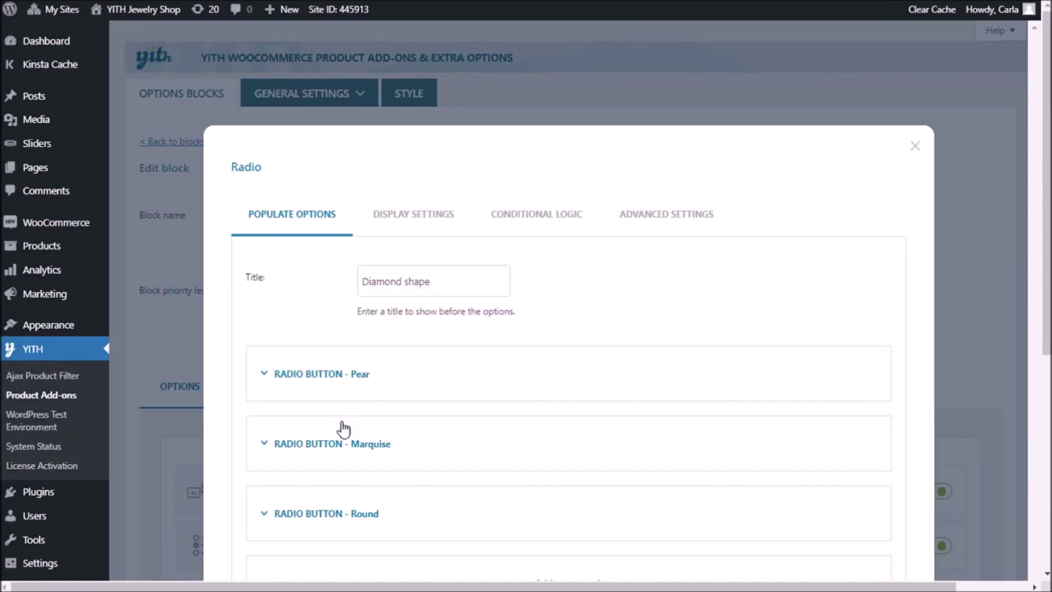
pyautogui.click(416, 222)
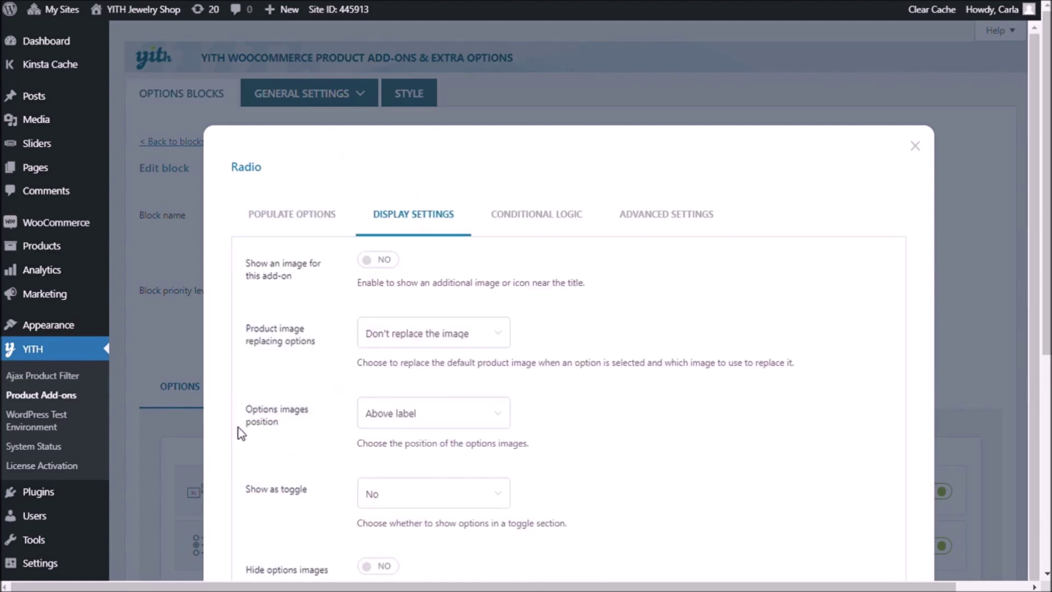
pyautogui.click(471, 425)
pyautogui.click(432, 487)
# Reduce the Diamond shape add-on's number of options per row, and save both the add-on and the Ring block
pyautogui.scroll(-10, 431, 488)
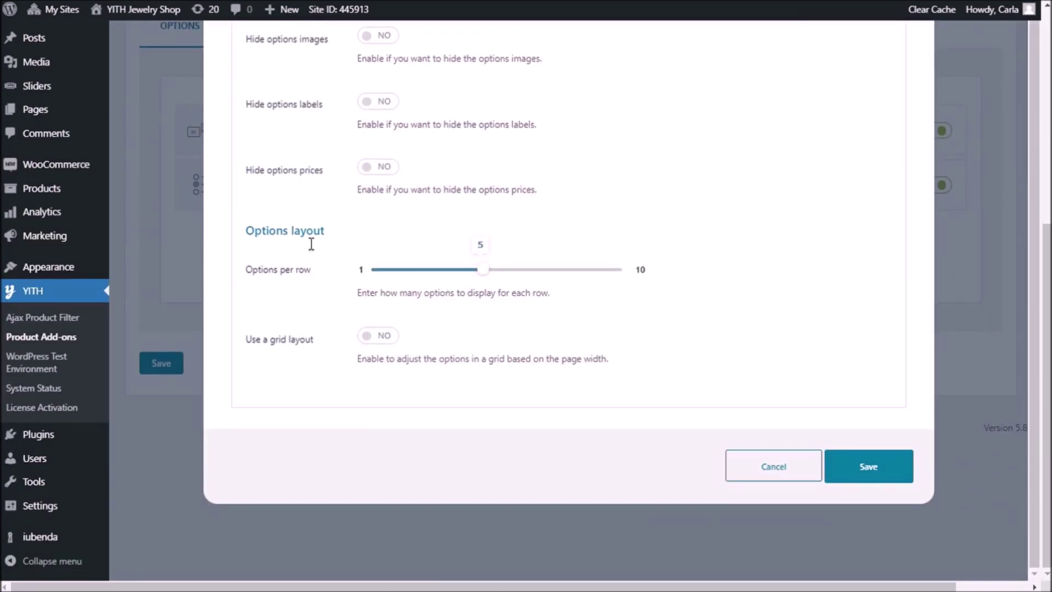
pyautogui.moveTo(482, 270); pyautogui.dragTo(382, 272)
pyautogui.click(854, 471)
pyautogui.scroll(-2, 200, 487)
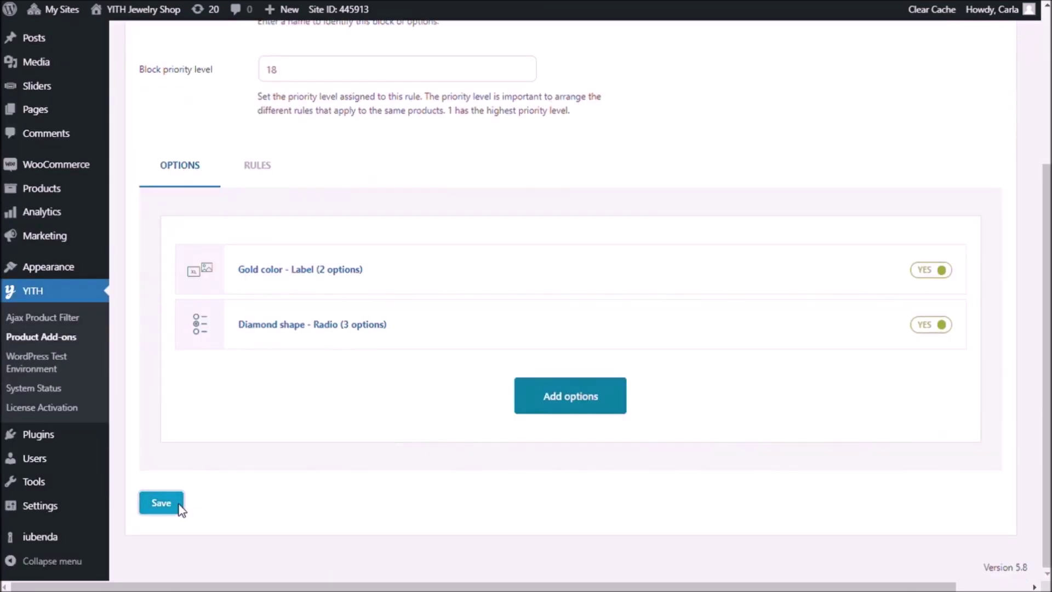
pyautogui.click(180, 507)
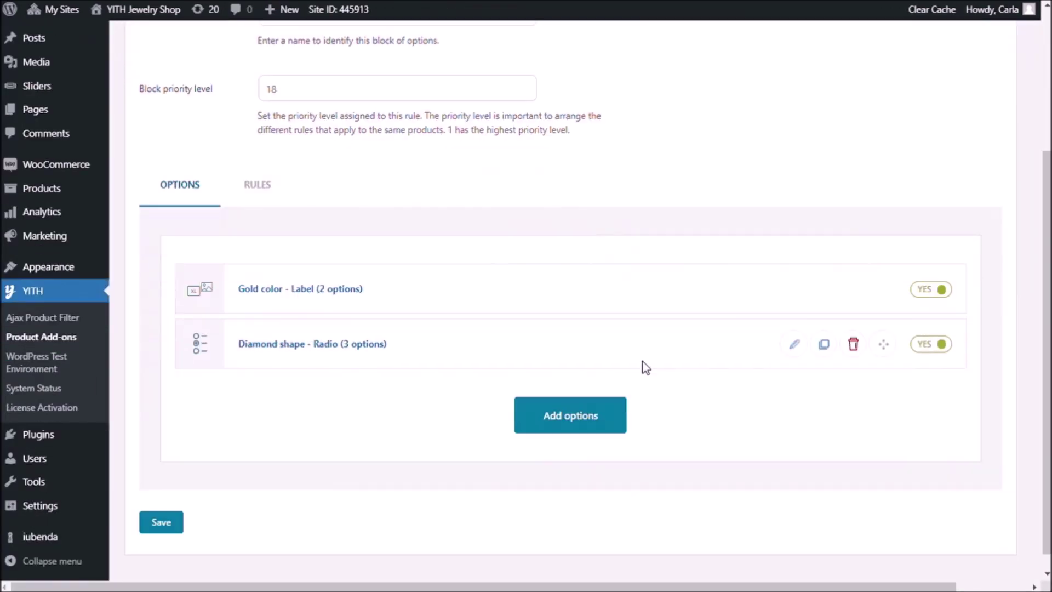
# Add a Select add-on titled "Ring size" to the Ring block
pyautogui.scroll(-1, 644, 367)
pyautogui.click(583, 388)
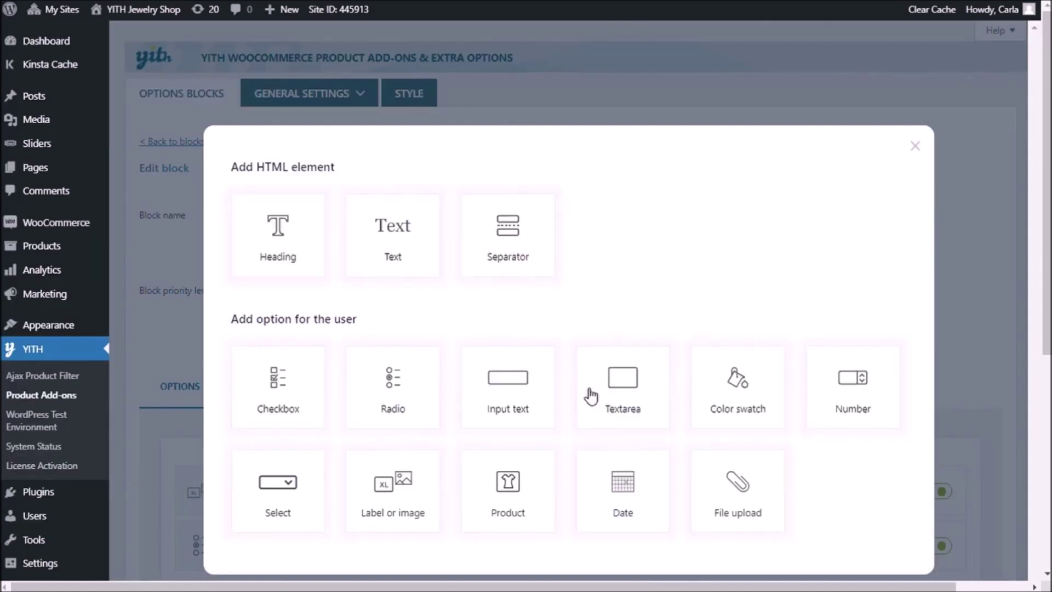
pyautogui.scroll(-1, 590, 394)
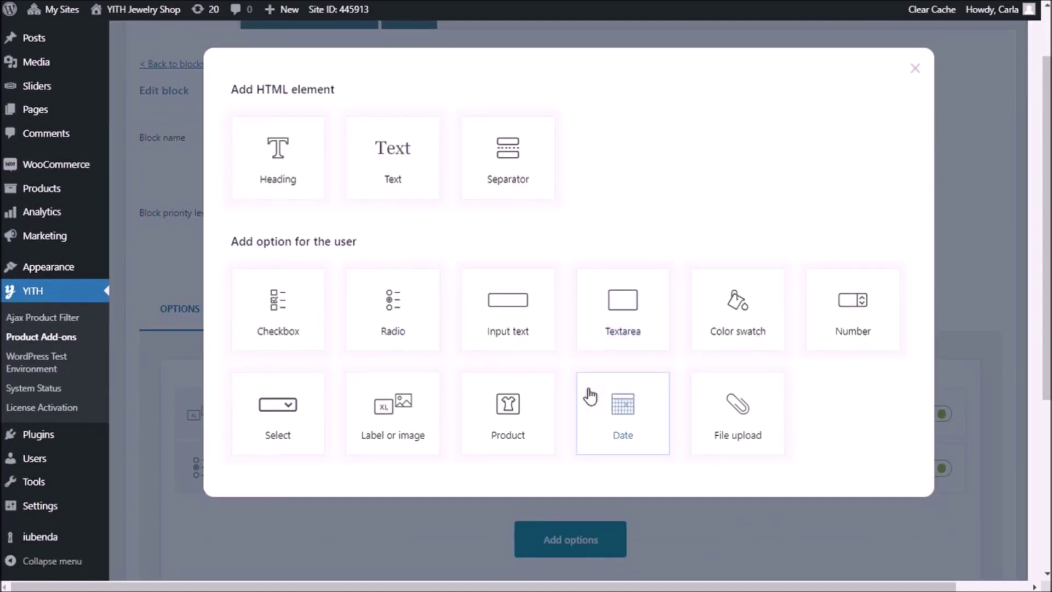
pyautogui.click(278, 432)
pyautogui.write('Ring siz')
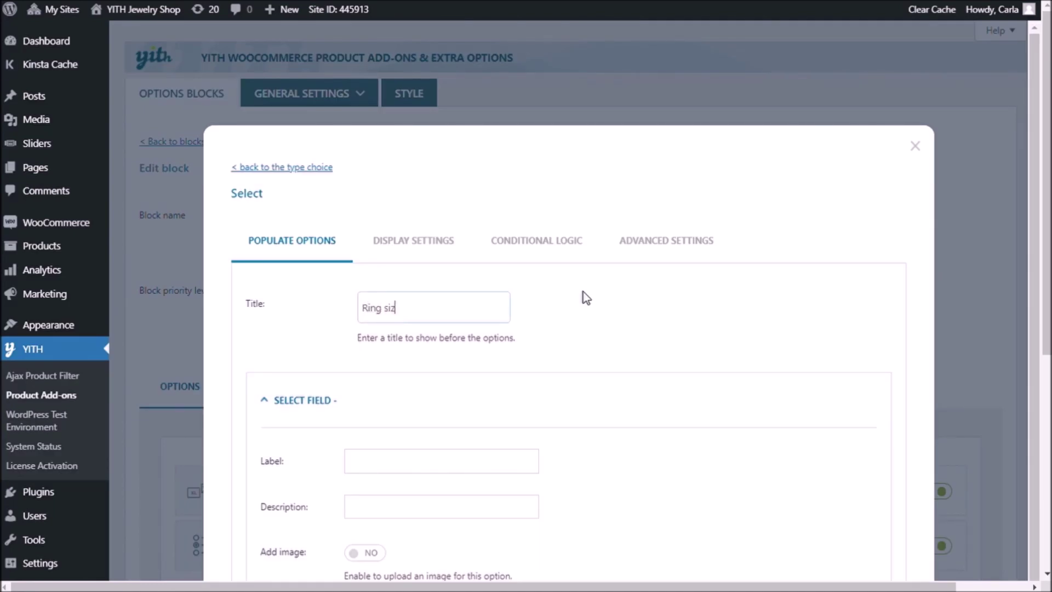
pyautogui.write('e')
# Label the first Ring size option "6 - 16.5 mm" and add a second option labelled "6.5 - 16.9 mm"
pyautogui.scroll(-5, 583, 299)
pyautogui.click(359, 190)
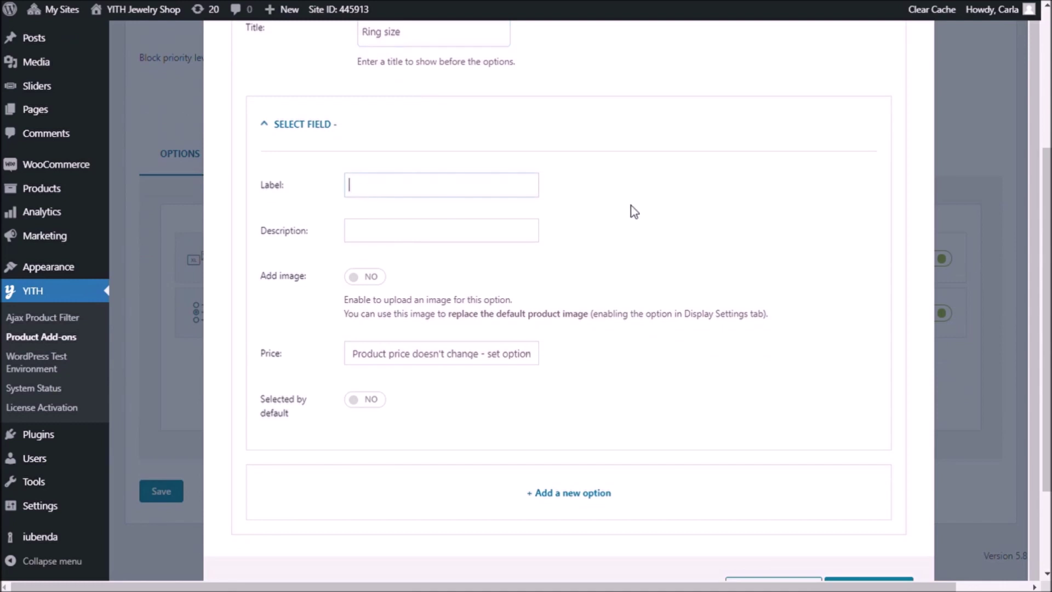
pyautogui.write('6 - 16.5 mm')
pyautogui.press('Tab')
pyautogui.scroll(-2, 566, 356)
pyautogui.click(570, 367)
pyautogui.write('6.5 - 16.5')
# Add a third Ring size option labelled "7 - 17.3 mm" and save the add-on
pyautogui.click(572, 553)
pyautogui.write('7 - 17')
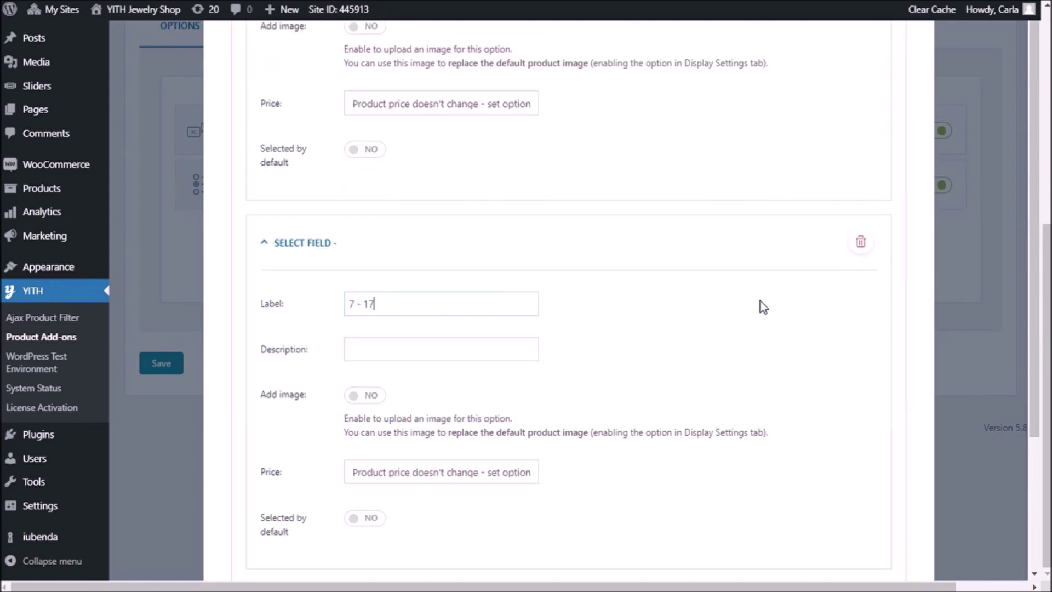
pyautogui.write('.3 mm')
pyautogui.scroll(-5, 929, 364)
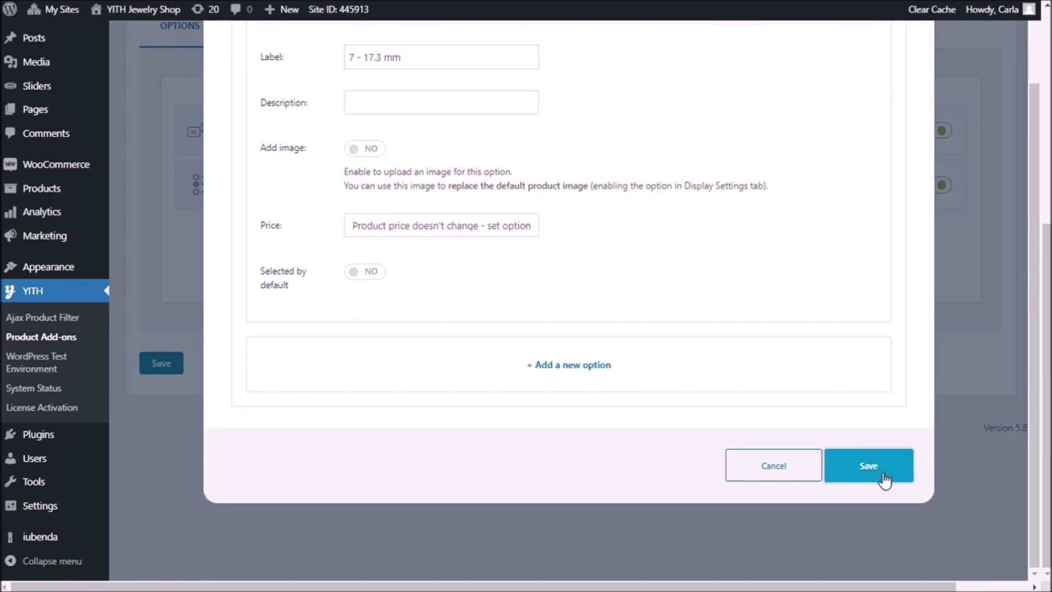
pyautogui.click(868, 466)
# Save the Ring block and check the Ring size choices on the ring's product page
pyautogui.scroll(-5, 631, 435)
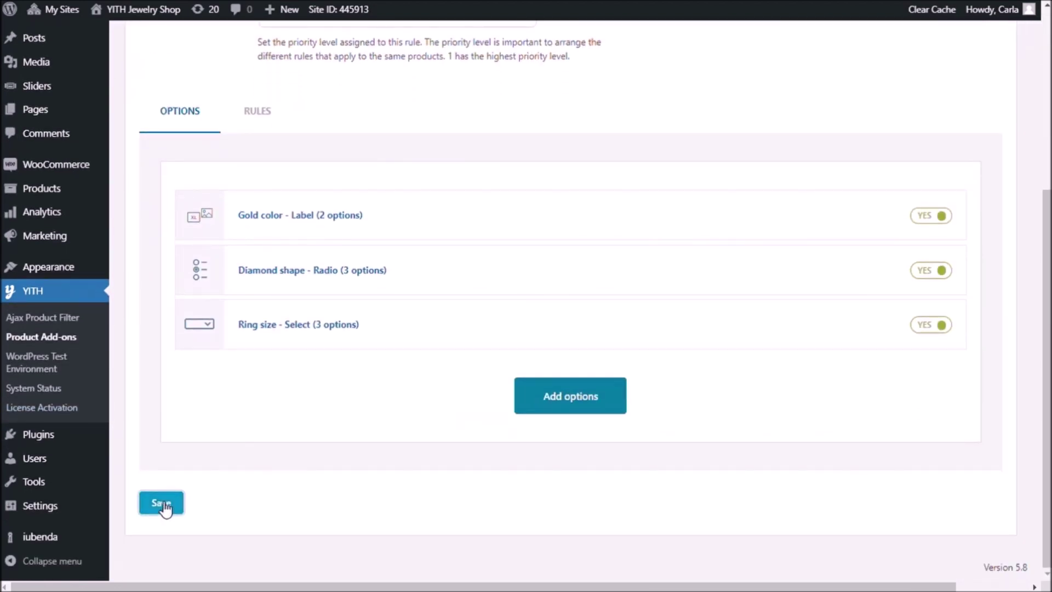
pyautogui.click(164, 505)
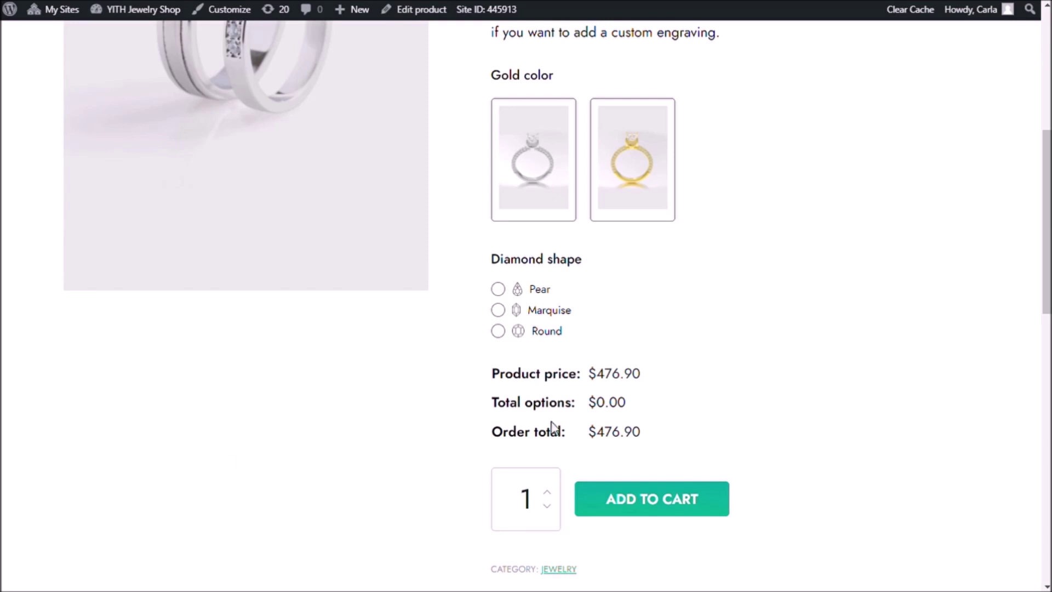
pyautogui.scroll(-3, 551, 197)
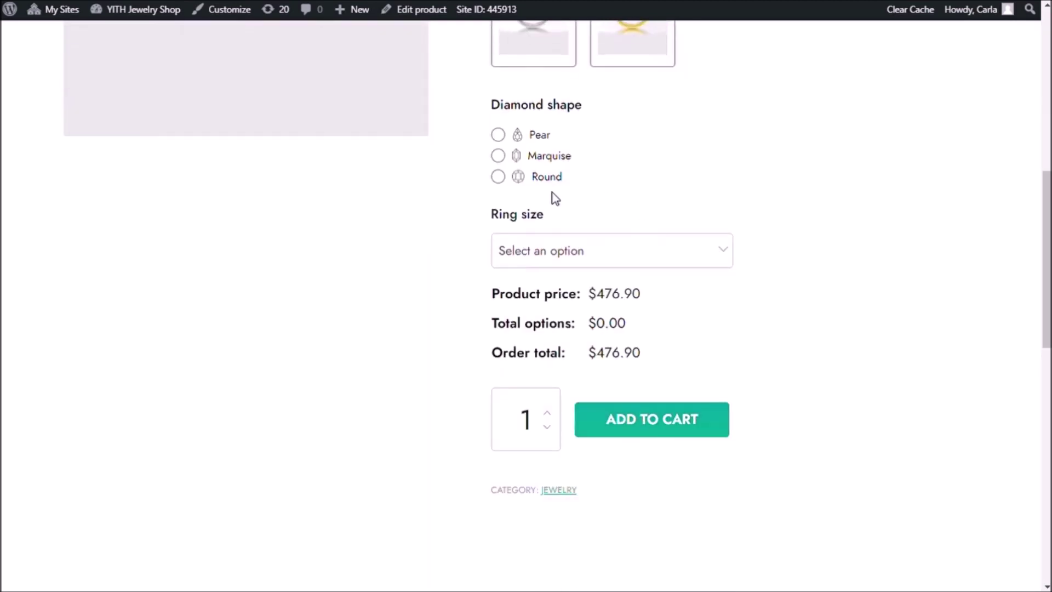
pyautogui.click(727, 253)
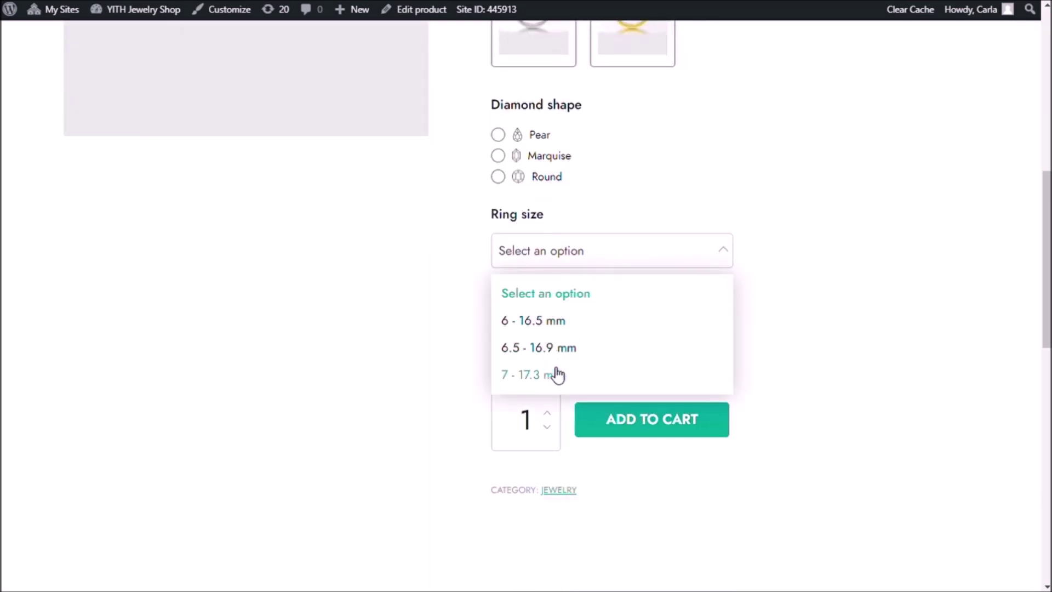
pyautogui.click(721, 250)
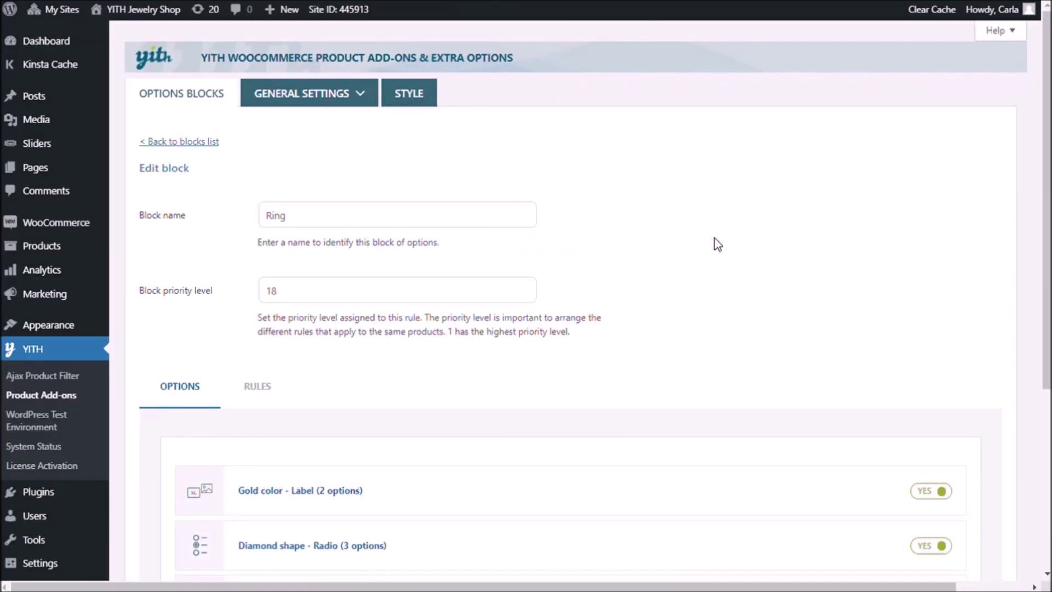
# Add another Select add-on to the Ring block, titled "Diamond size"
pyautogui.scroll(-5, 714, 241)
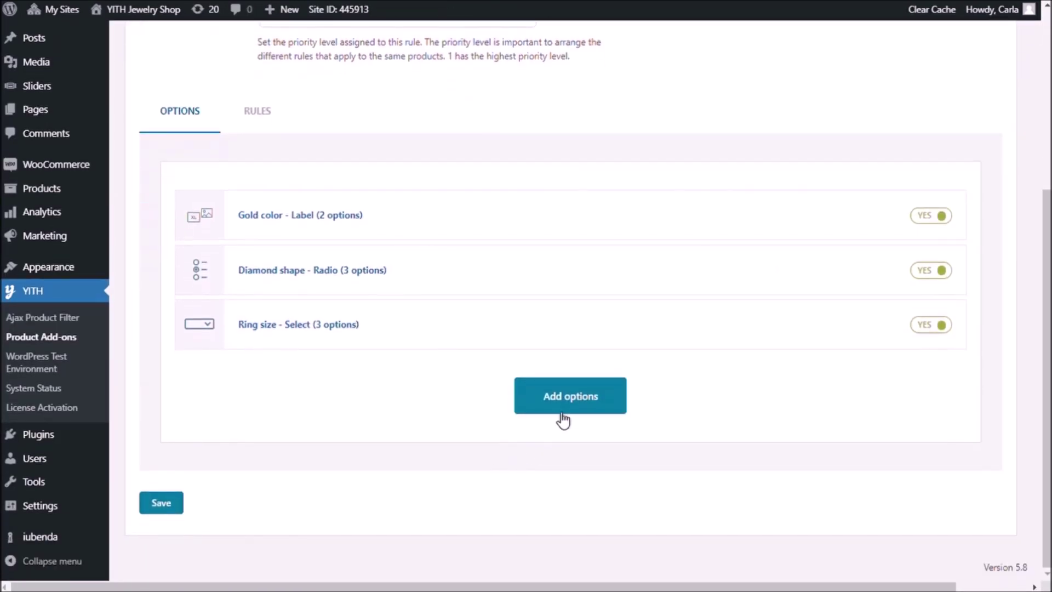
pyautogui.click(580, 396)
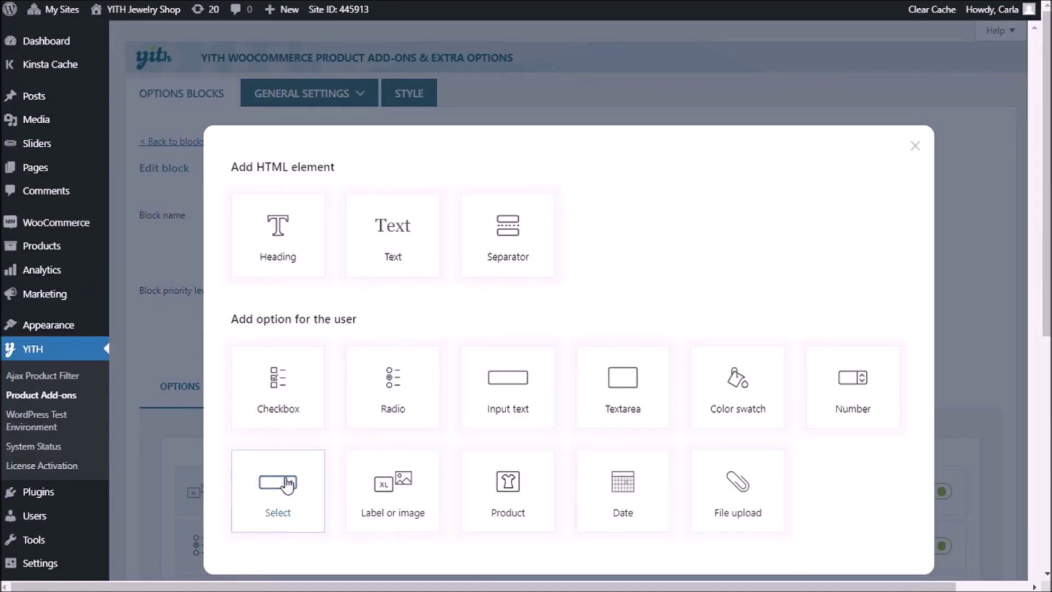
pyautogui.click(287, 485)
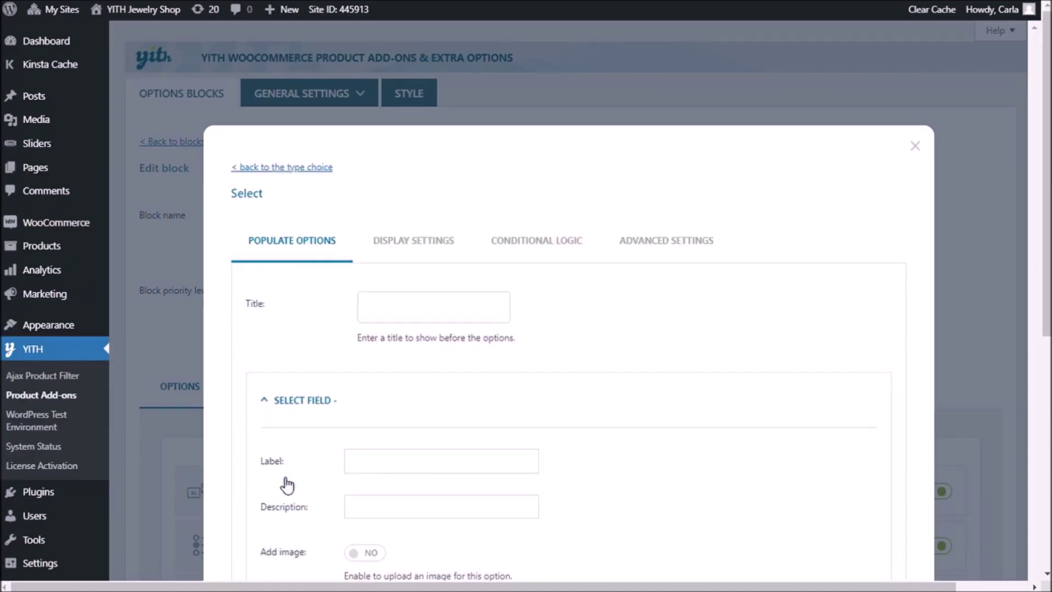
pyautogui.click(439, 326)
pyautogui.write('Diamond size')
pyautogui.press('Tab')
pyautogui.scroll(-4, 438, 325)
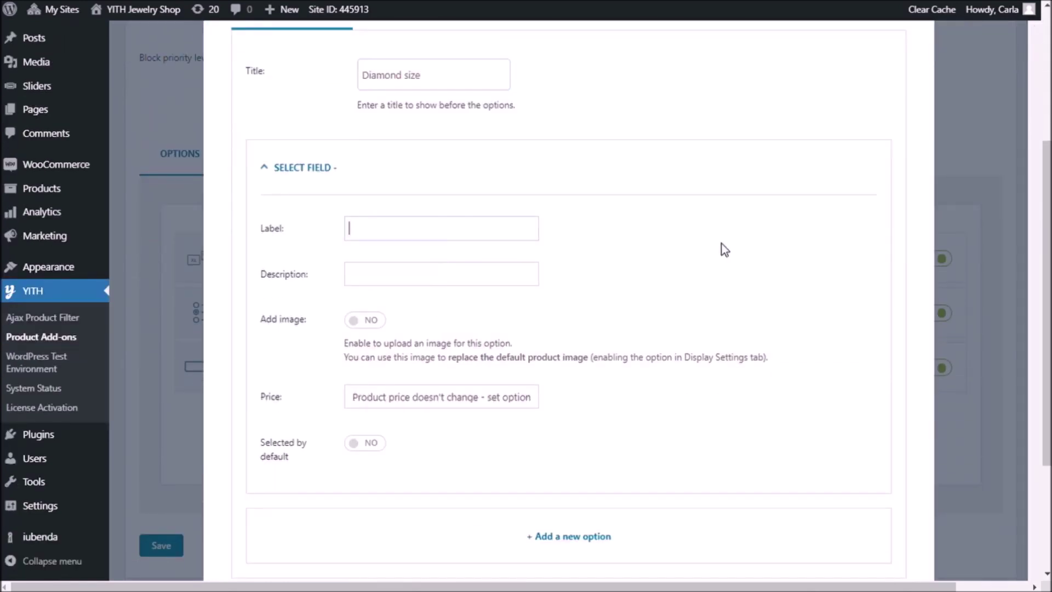
# Label the first Diamond size option "0.25 ct" and make it increase the main product price by a regular cost of 120
pyautogui.write('.25 ct')
pyautogui.scroll(-2, 423, 333)
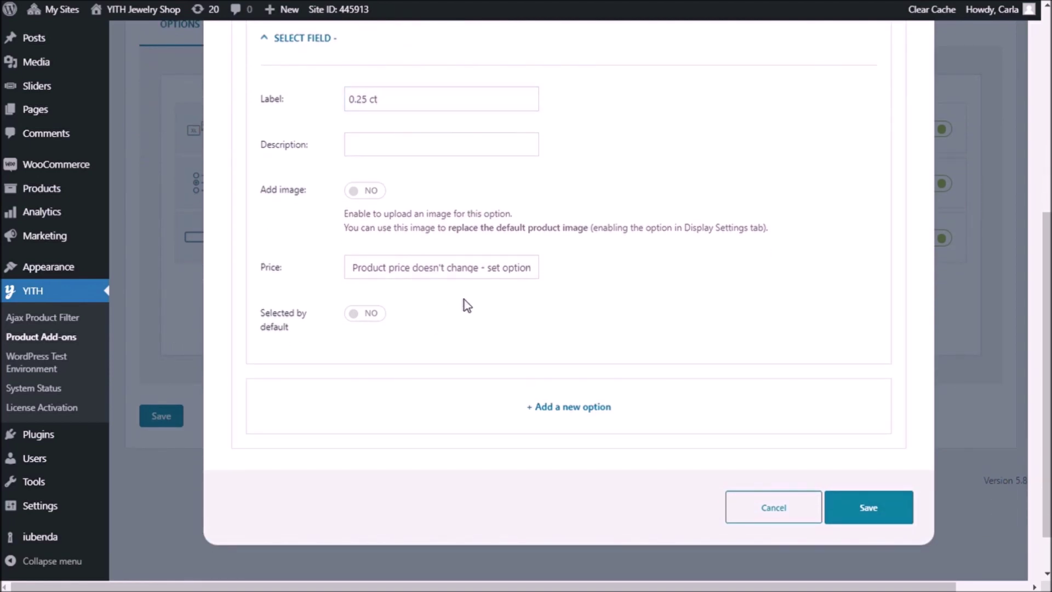
pyautogui.click(465, 300)
pyautogui.click(420, 318)
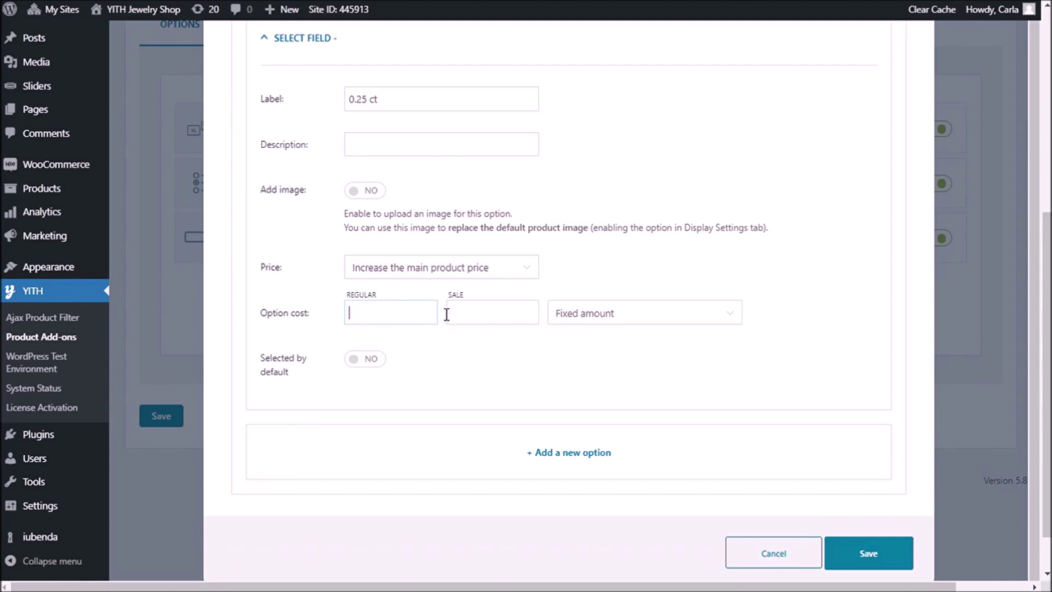
pyautogui.write('120')
# Add a Diamond size option labelled "0.5 ct" that increases the main product price by 200
pyautogui.scroll(-1, 526, 395)
pyautogui.click(553, 419)
pyautogui.click(507, 230)
pyautogui.write('0.5 ct')
pyautogui.click(441, 305)
pyautogui.click(387, 349)
pyautogui.write('200')
# Add a Diamond size option labelled "1 ct" that increases the main product price by 300
pyautogui.click(566, 488)
pyautogui.click(439, 350)
pyautogui.write('1 ct')
pyautogui.click(389, 326)
pyautogui.write('300')
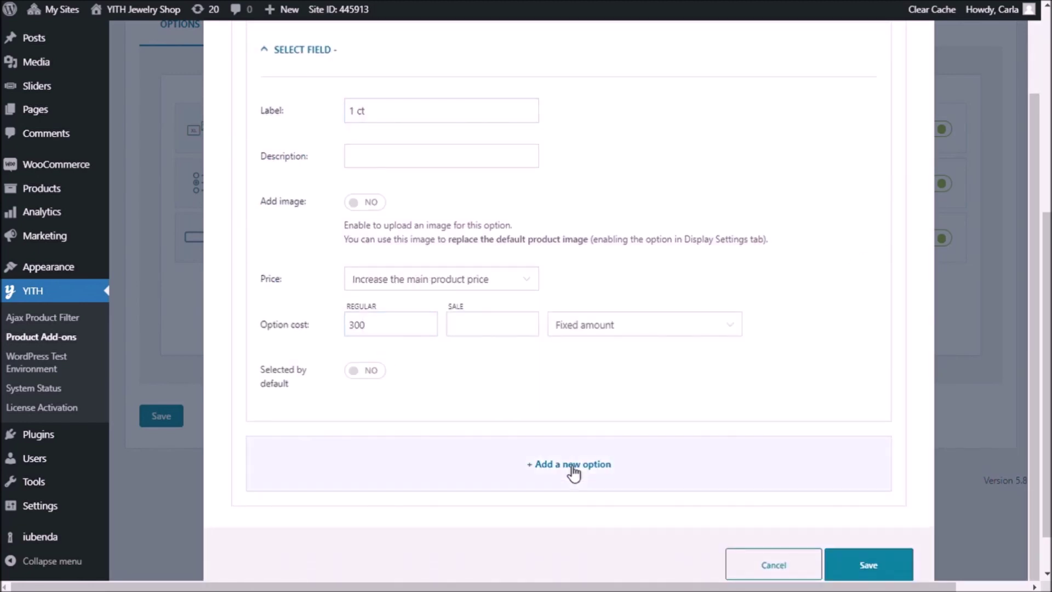
# Add a Diamond size option labelled "1.5 ct" that increases the main product price by 420
pyautogui.click(572, 471)
pyautogui.write('1.5 ct')
pyautogui.click(441, 303)
pyautogui.click(427, 327)
pyautogui.click(375, 350)
pyautogui.write('420')
# Add a Diamond size option labelled "2 ct" that increases the main product price by 560, and save the add-on
pyautogui.click(568, 491)
pyautogui.write('2 ct')
pyautogui.click(441, 305)
pyautogui.click(427, 330)
pyautogui.click(376, 350)
pyautogui.write('560')
pyautogui.scroll(-2, 399, 348)
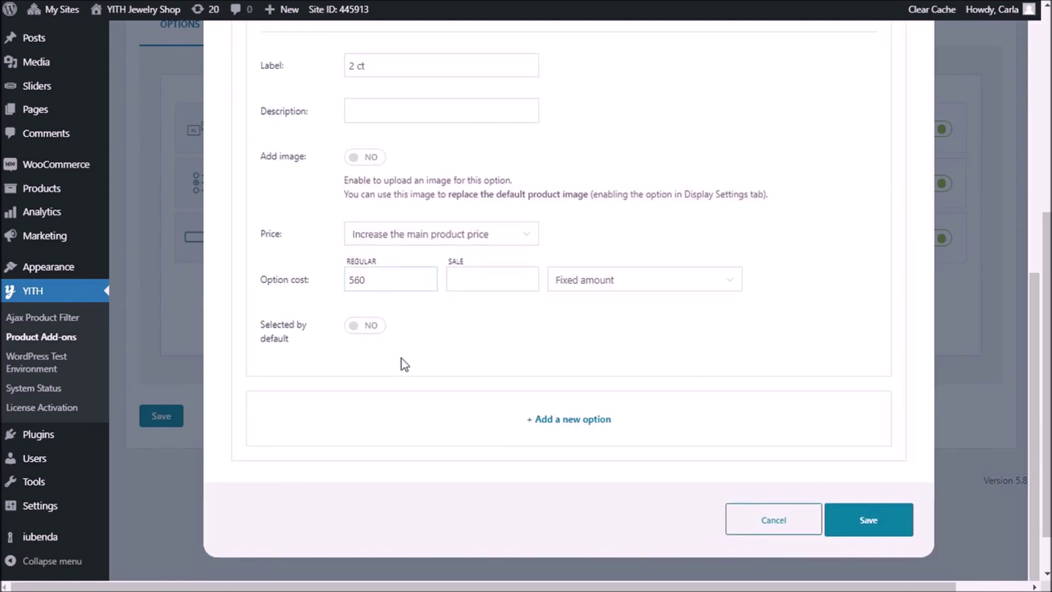
pyautogui.click(871, 523)
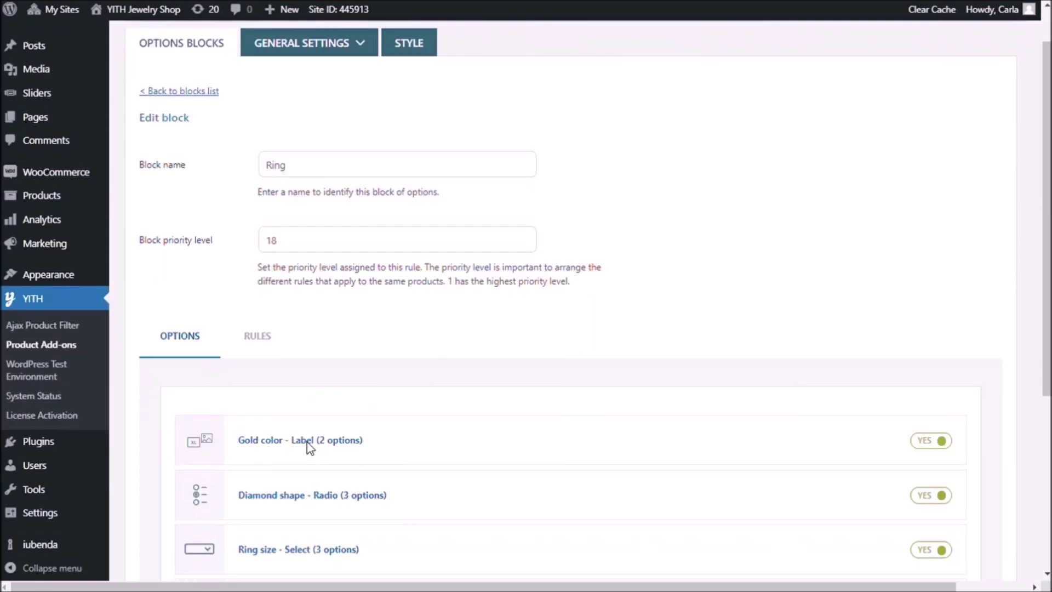
# Save the Ring block and check the Diamond size choices and their prices on the ring's product page
pyautogui.scroll(-5, 171, 486)
pyautogui.click(167, 501)
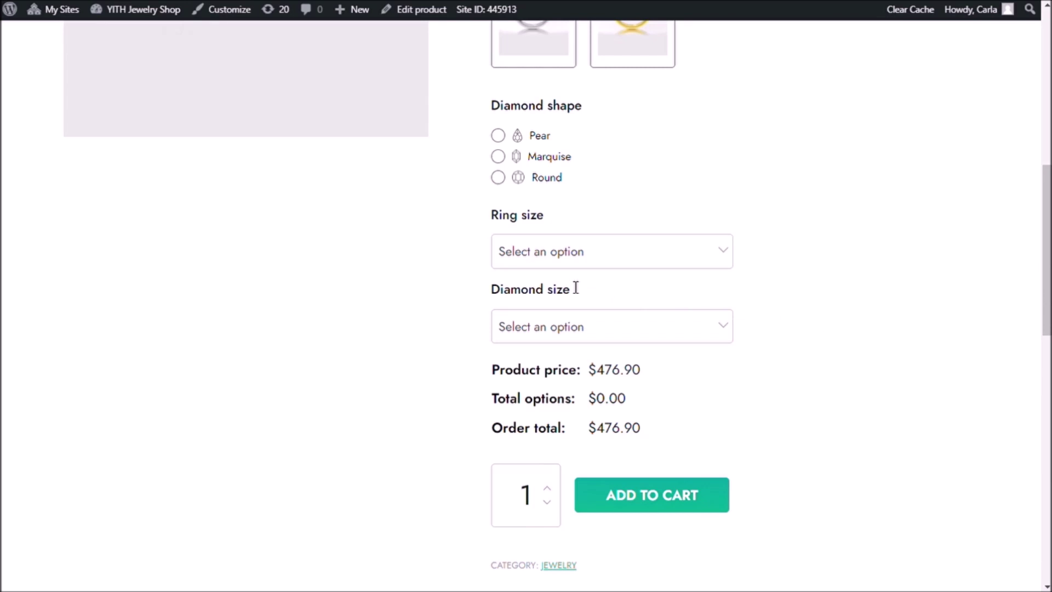
pyautogui.click(671, 333)
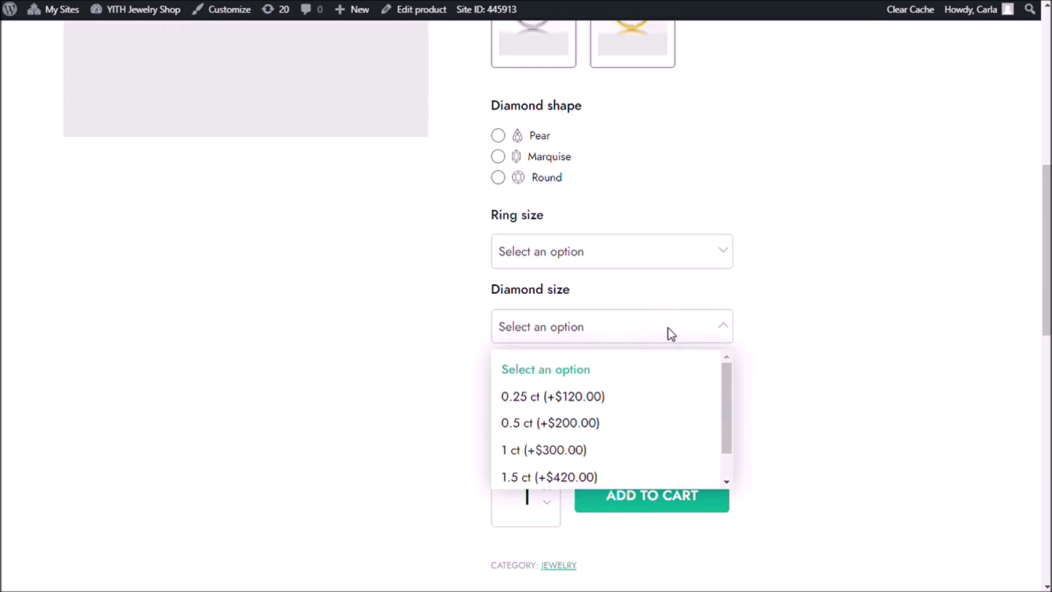
pyautogui.scroll(-1, 676, 383)
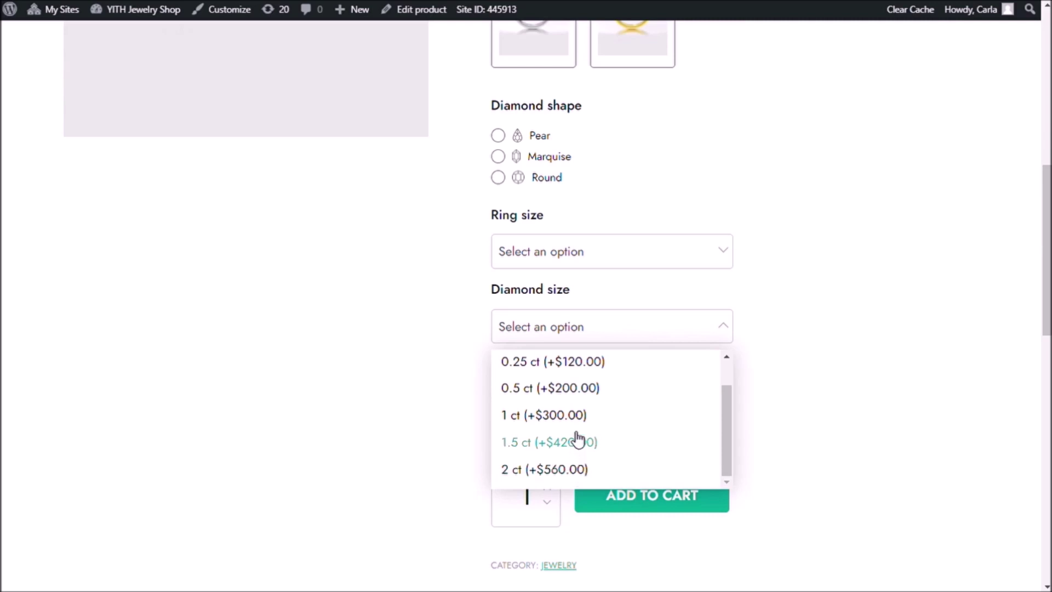
pyautogui.scroll(1, 591, 373)
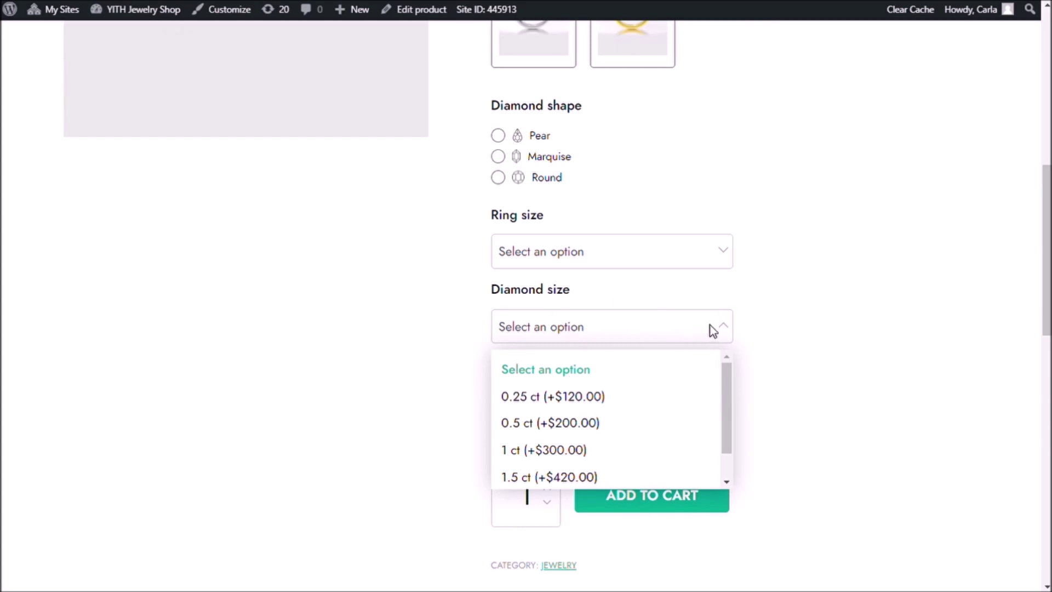
pyautogui.click(732, 328)
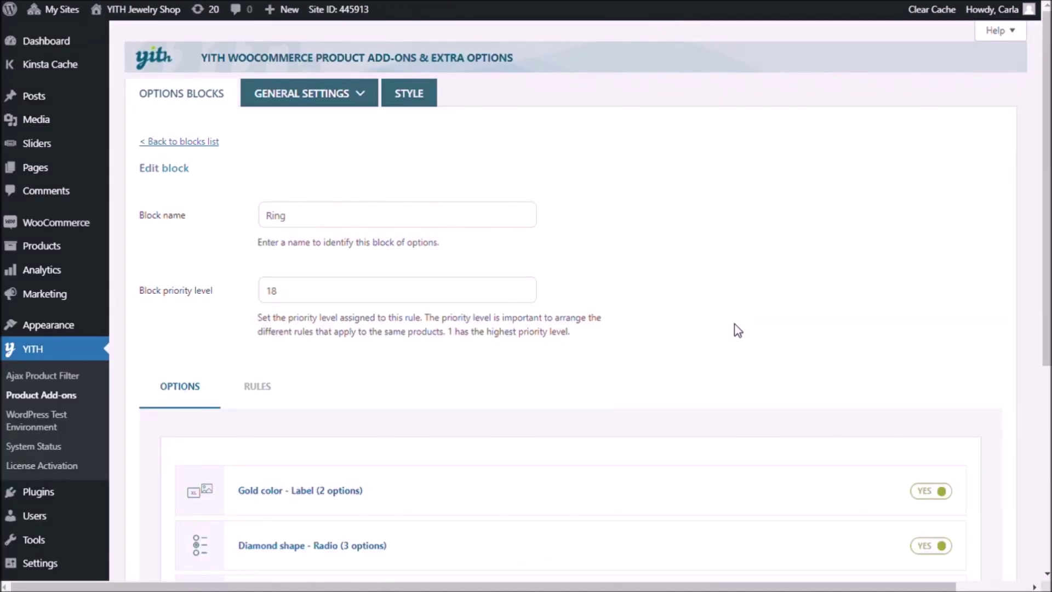
# Set the Diamond size add-on to display 1 option per row in its display settings
pyautogui.scroll(-5, 732, 329)
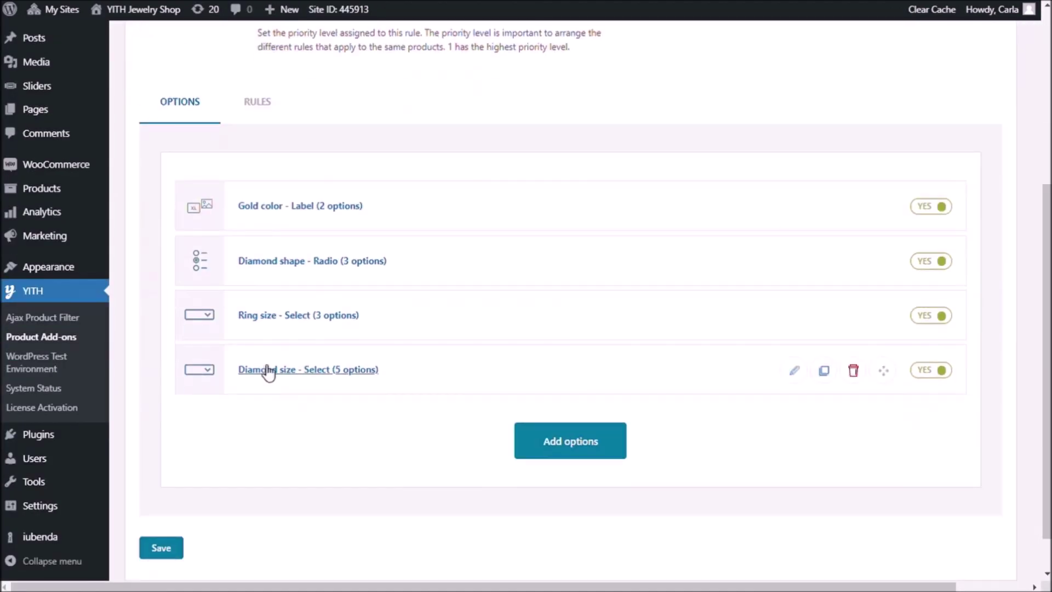
pyautogui.click(269, 377)
pyautogui.click(440, 214)
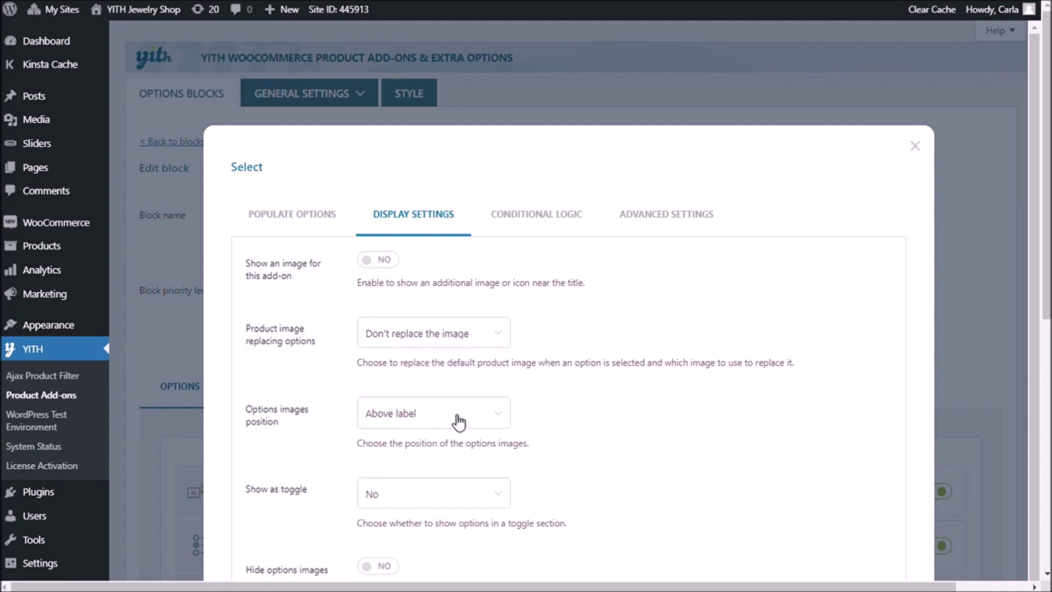
pyautogui.scroll(-2, 453, 418)
pyautogui.scroll(-8, 605, 376)
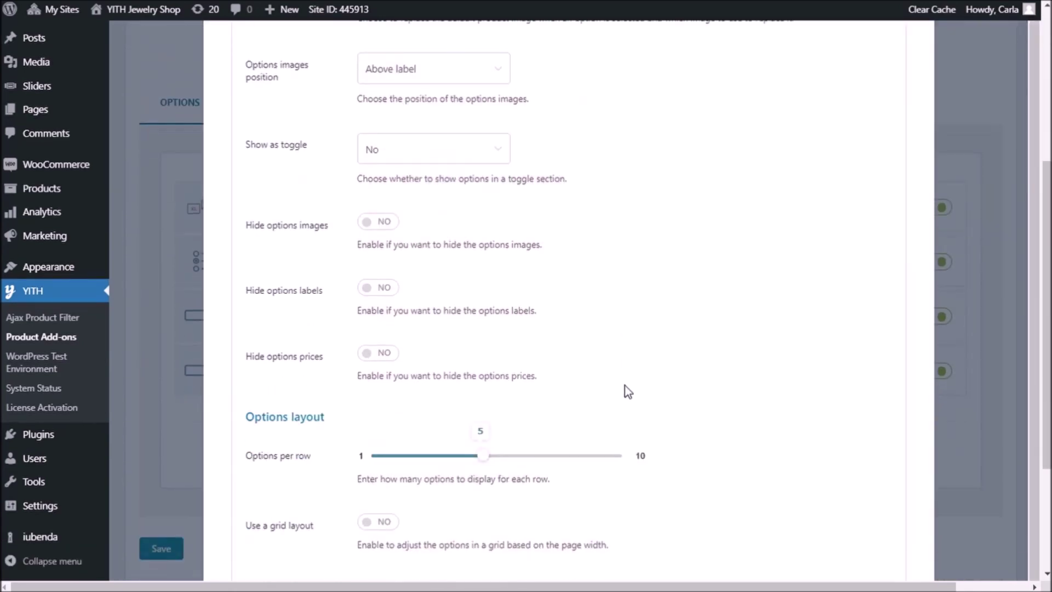
pyautogui.moveTo(488, 306); pyautogui.dragTo(378, 303)
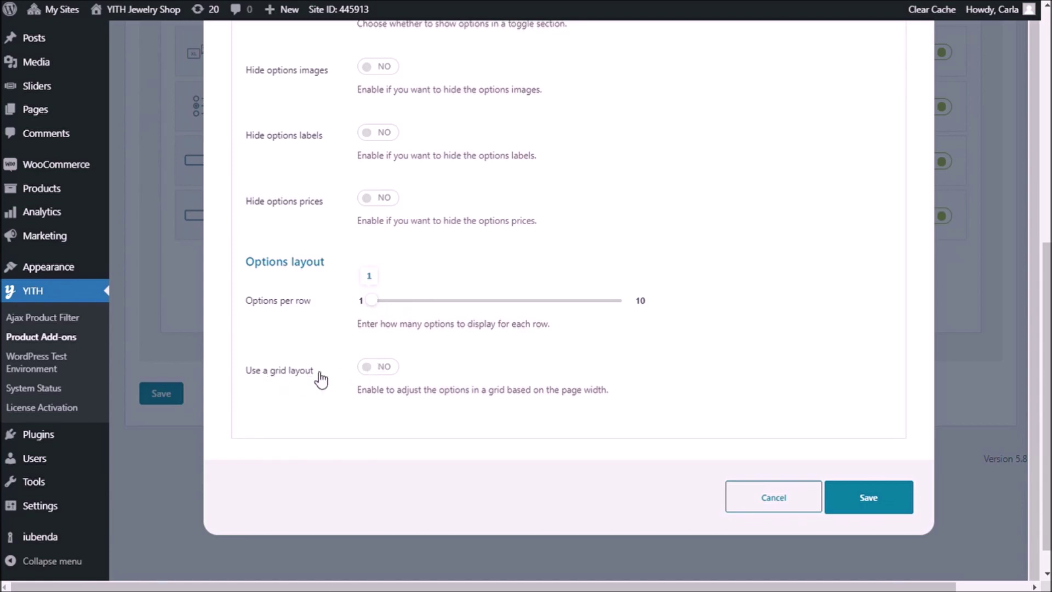
# Enable the grid layout for the Diamond size add-on with an options width of 50%, and save the add-on
pyautogui.click(370, 368)
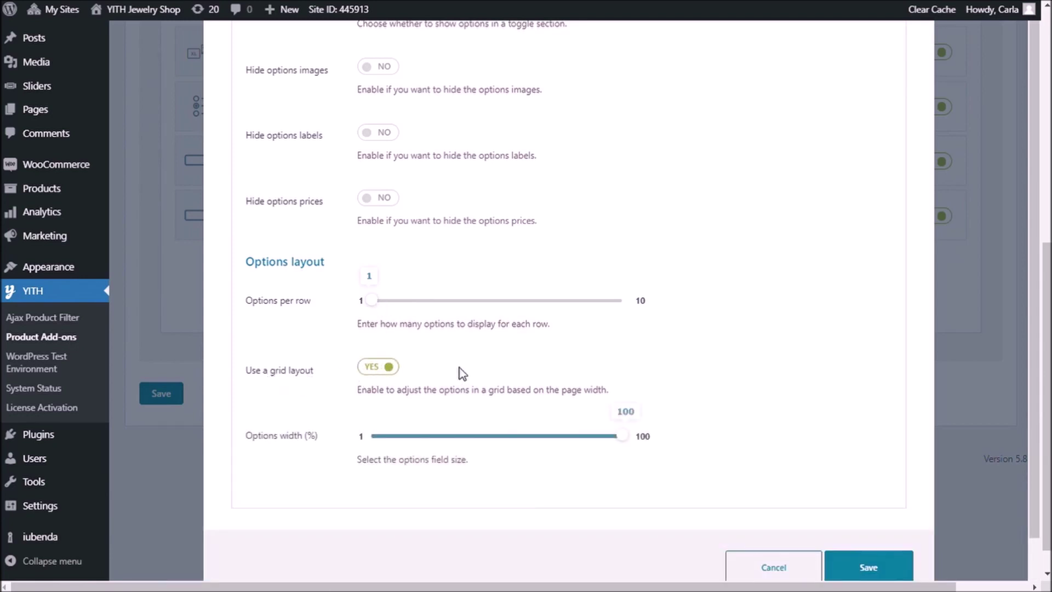
pyautogui.moveTo(623, 437); pyautogui.dragTo(498, 442)
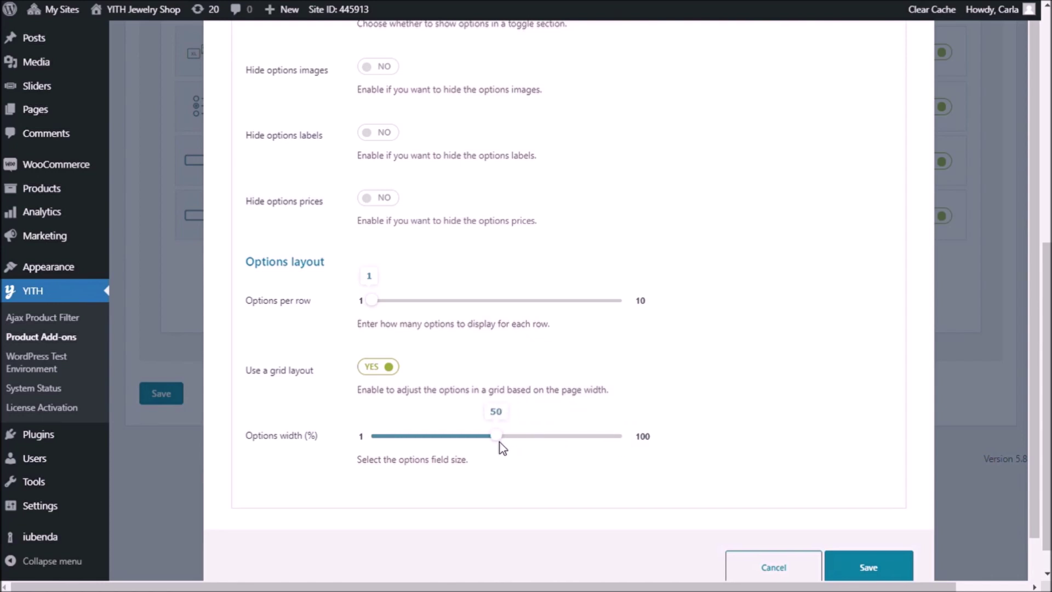
pyautogui.click(878, 565)
# Save the Ring block and check the Diamond size field's layout on the ring's product page
pyautogui.scroll(-5, 361, 530)
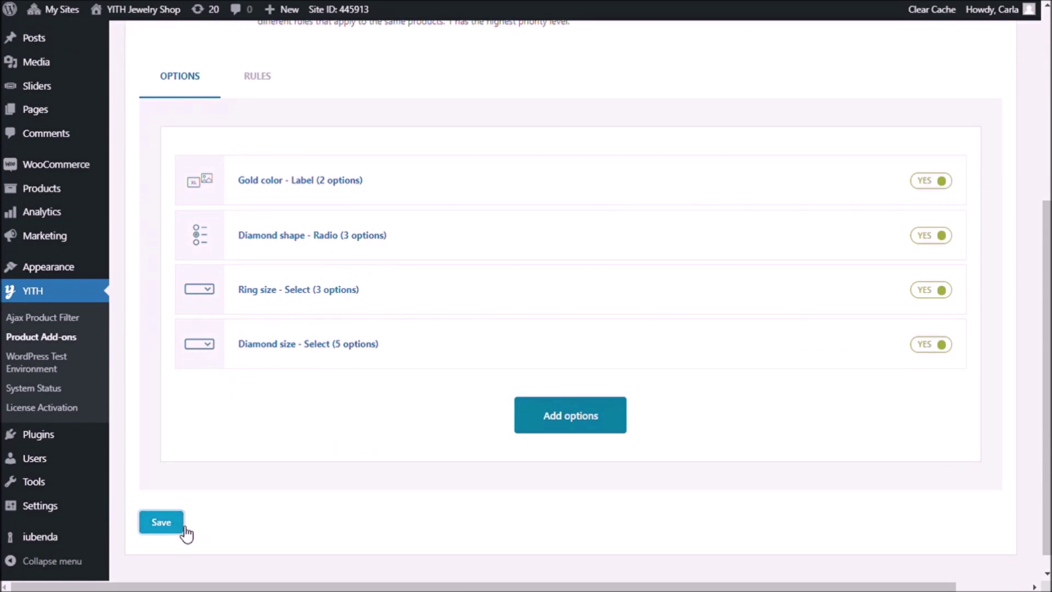
pyautogui.click(161, 522)
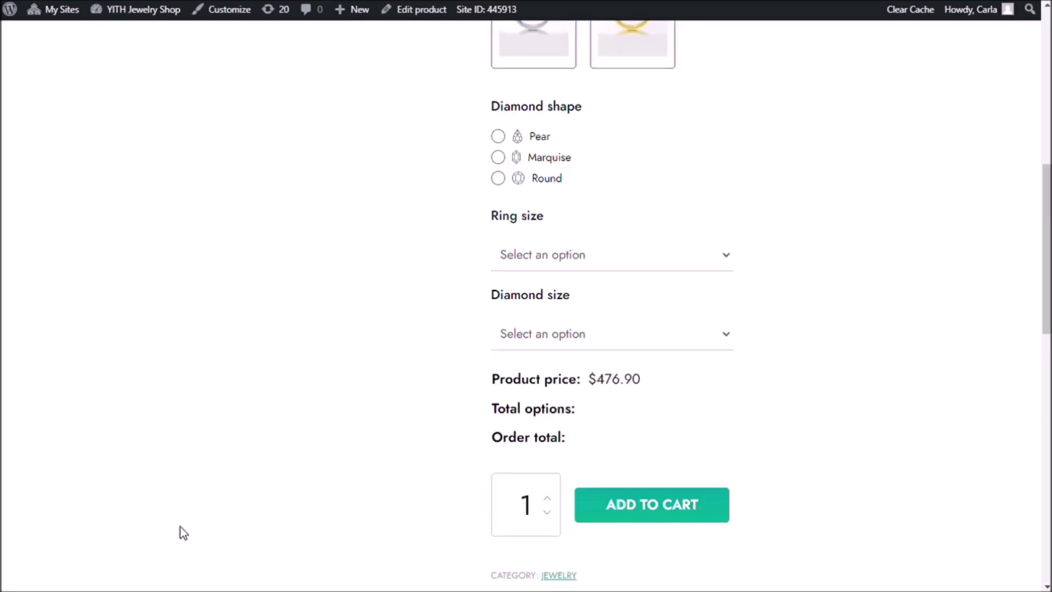
pyautogui.click(732, 335)
pyautogui.scroll(-2, 720, 432)
pyautogui.scroll(2, 721, 433)
pyautogui.click(800, 335)
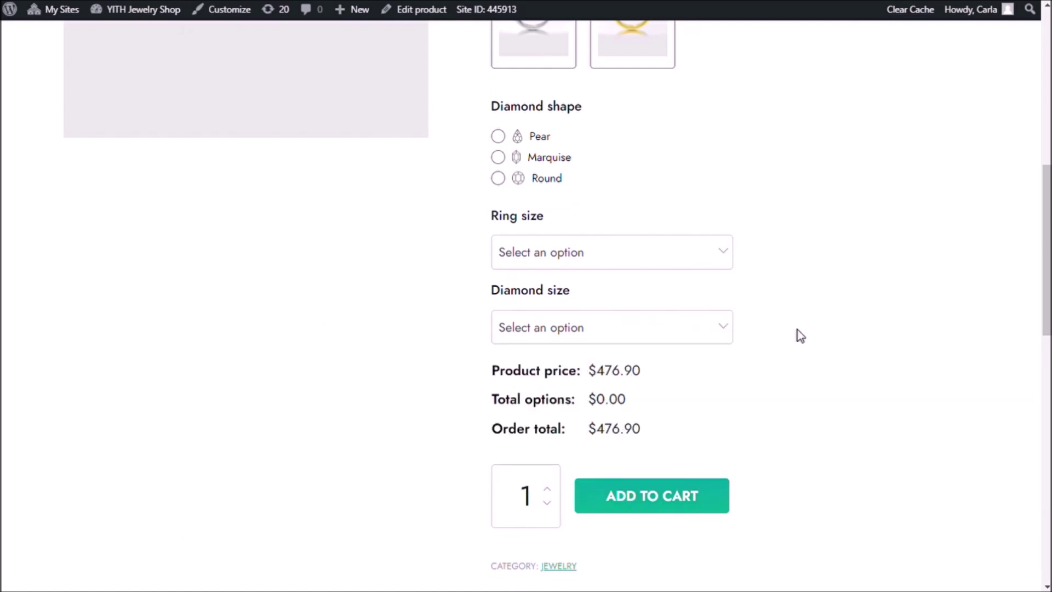
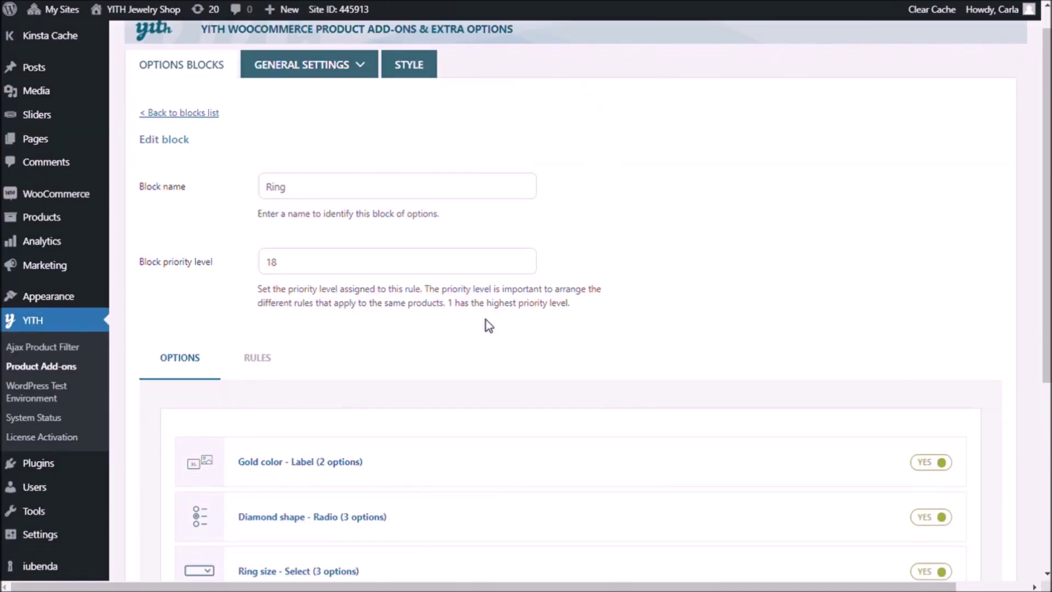
# Add a checkbox add-on titled "Custom engraving - Only for $47" with the option label "Yes, I need a custom engraving"
pyautogui.scroll(-5, 526, 384)
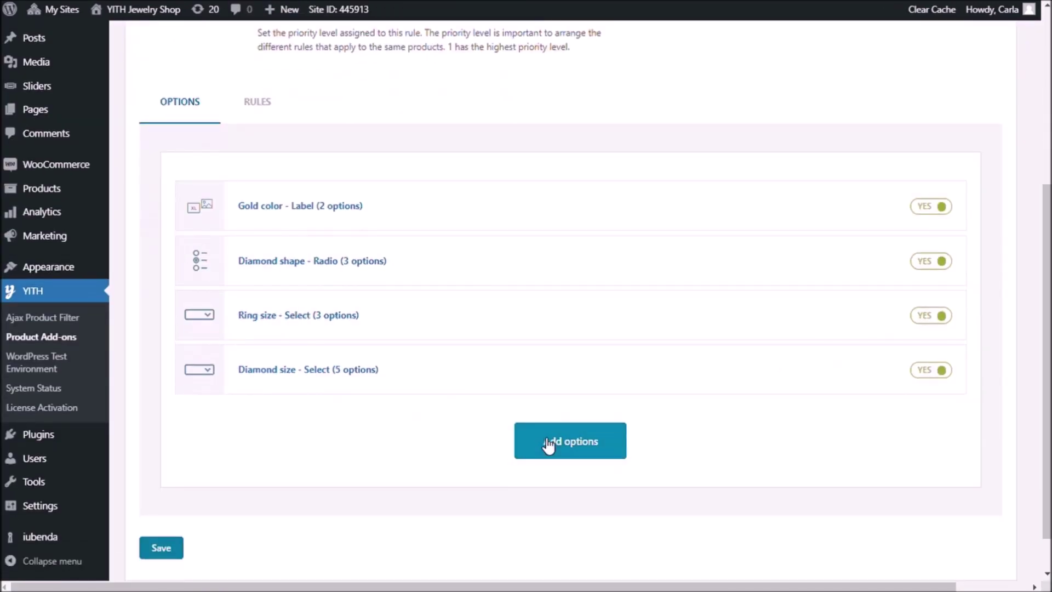
pyautogui.click(541, 439)
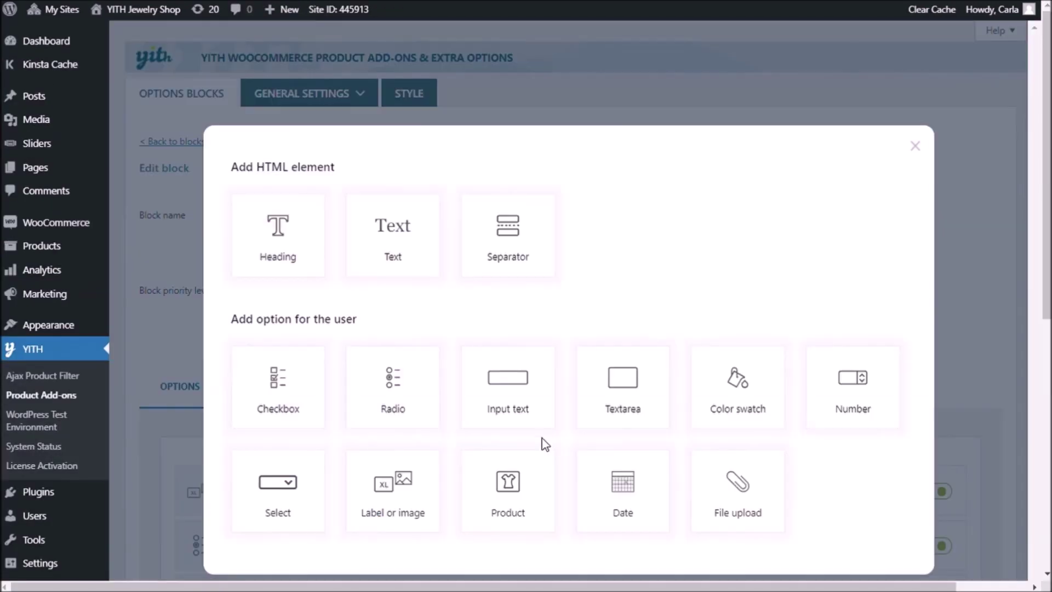
pyautogui.click(310, 389)
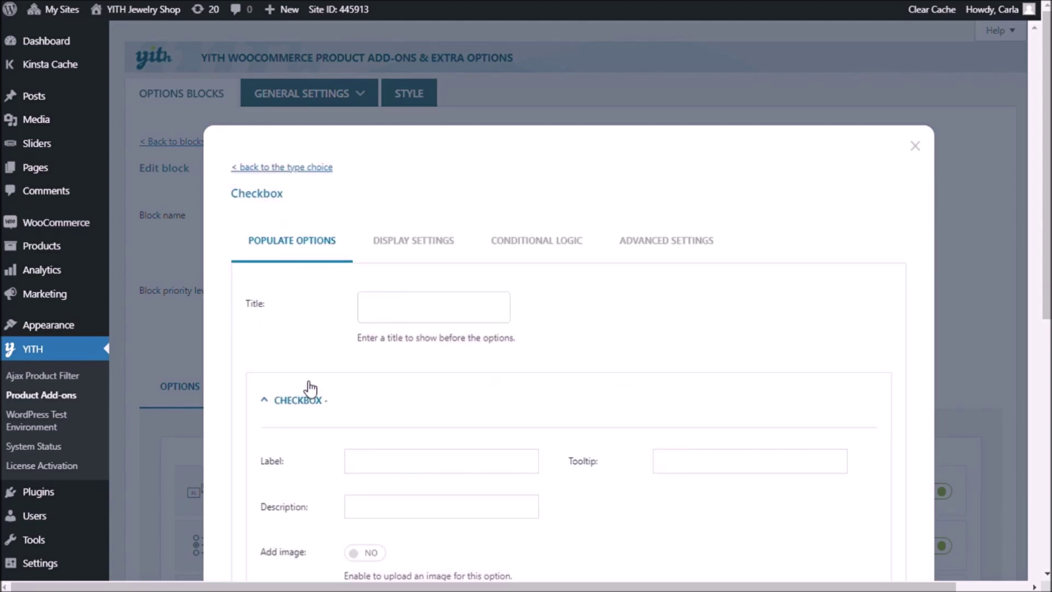
pyautogui.click(456, 308)
pyautogui.write('Custom engraving ')
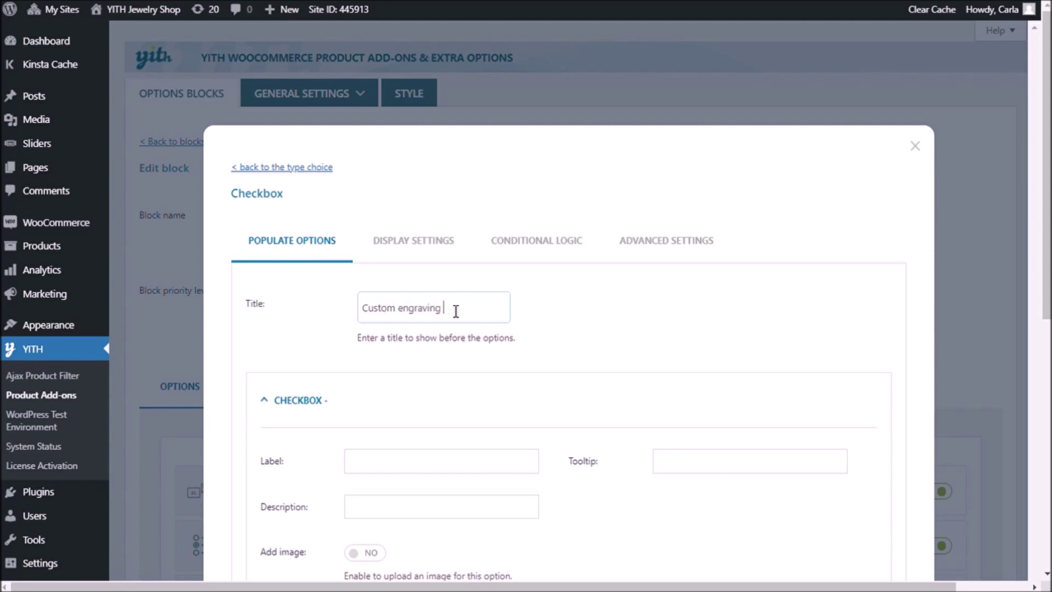
pyautogui.write('- Only for $47')
pyautogui.scroll(-3, 453, 310)
pyautogui.click(467, 290)
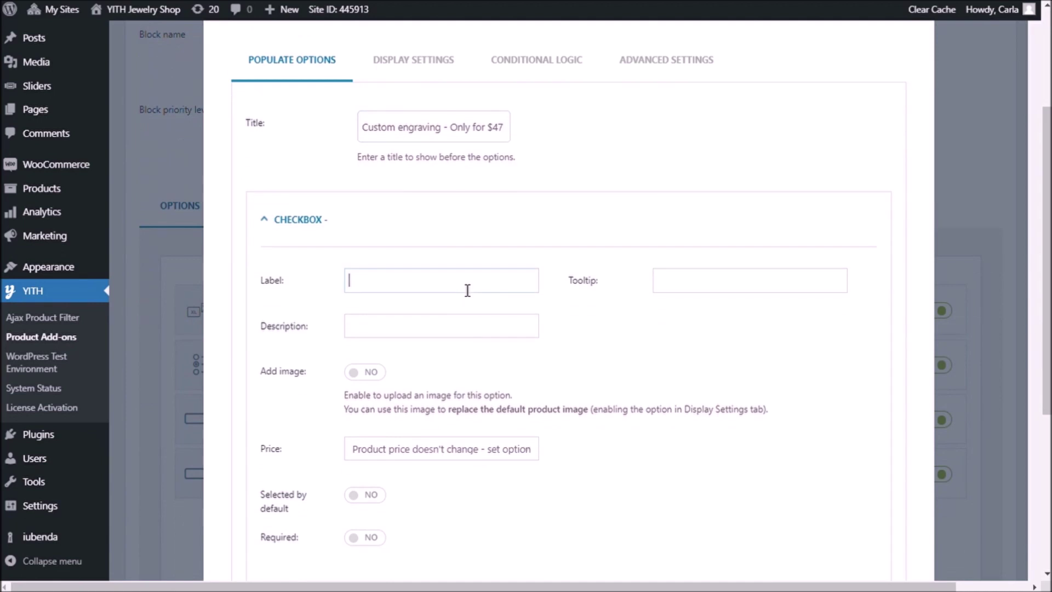
pyautogui.write('Yes, I need a custom engraving')
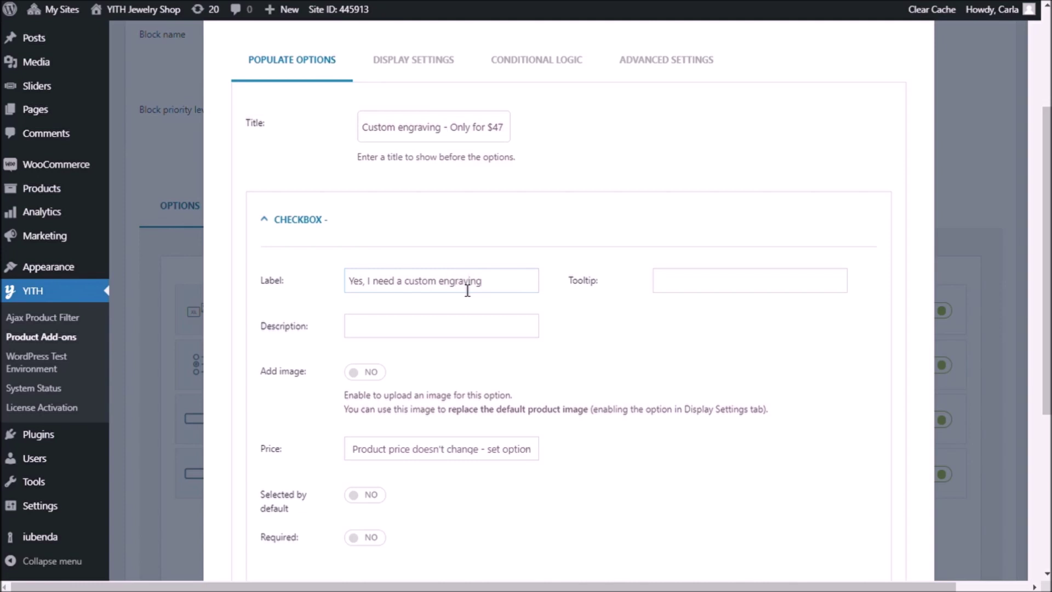
# Make the engraving option increase the main product price by a fixed amount of 47, and save the add-on
pyautogui.scroll(-2, 475, 317)
pyautogui.click(471, 350)
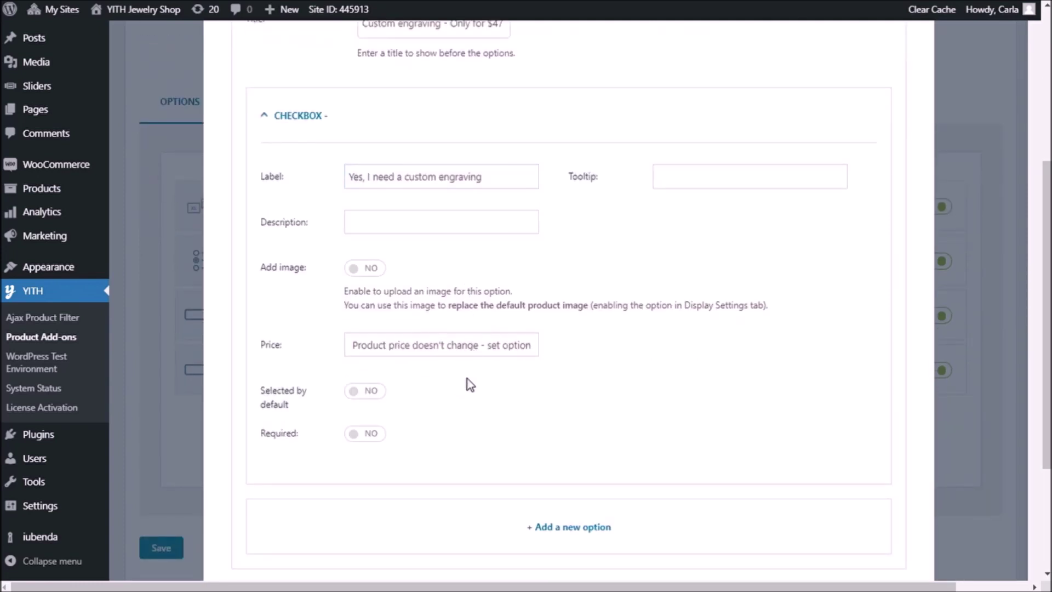
pyautogui.click(472, 381)
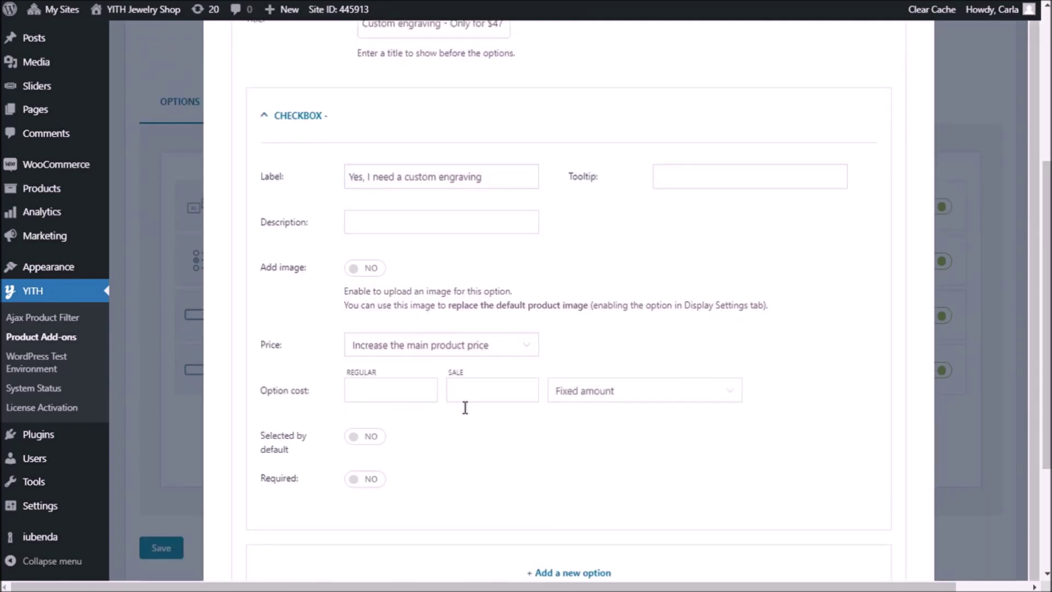
pyautogui.click(403, 397)
pyautogui.write('47')
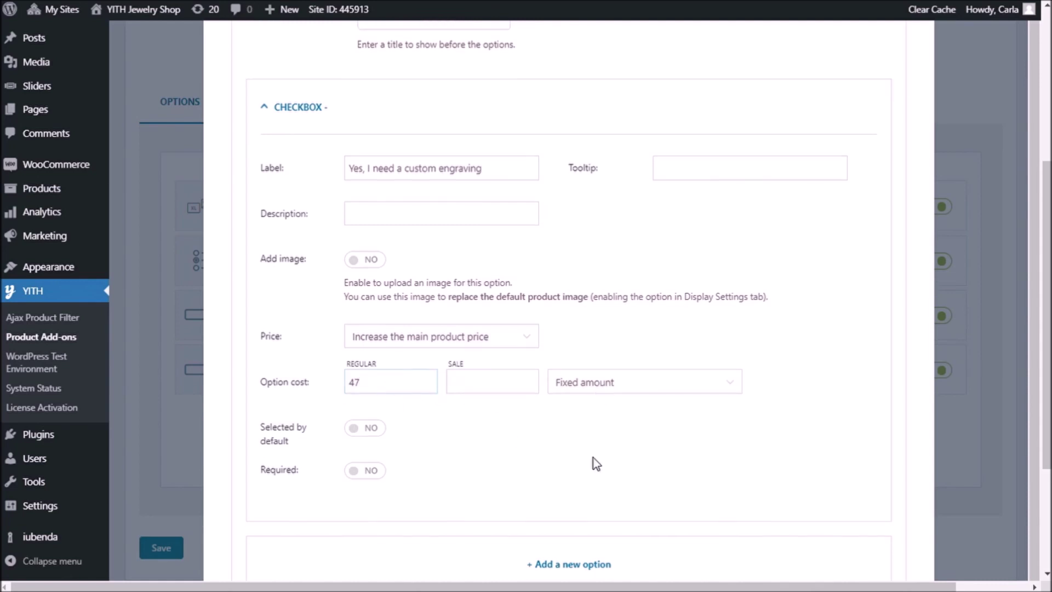
pyautogui.scroll(-4, 655, 444)
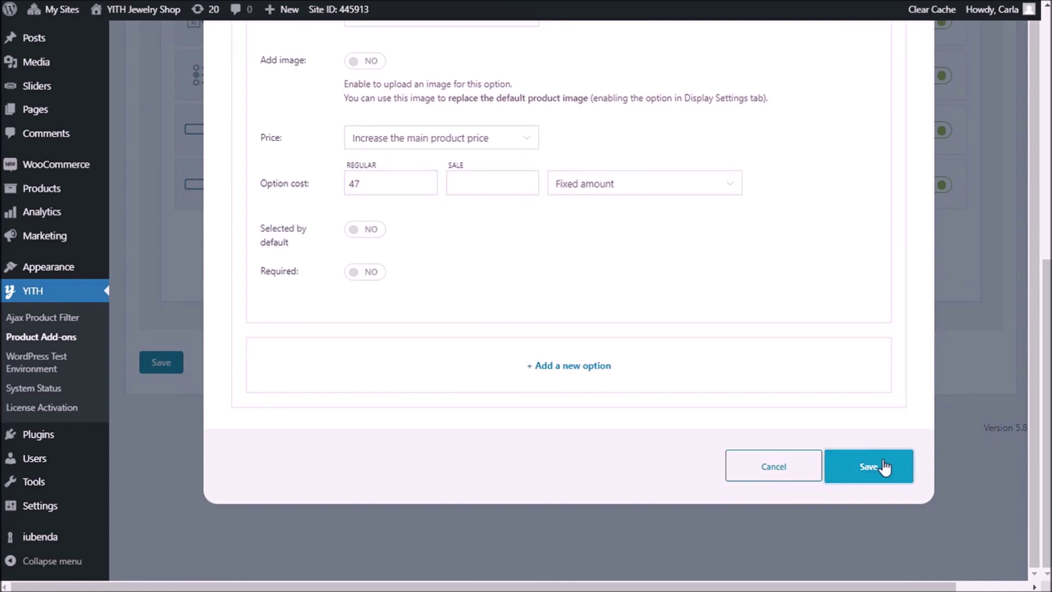
pyautogui.click(868, 466)
# Save the Ring block and check the Custom engraving title, checkbox label and price on the ring's refreshed product page
pyautogui.scroll(-7, 417, 418)
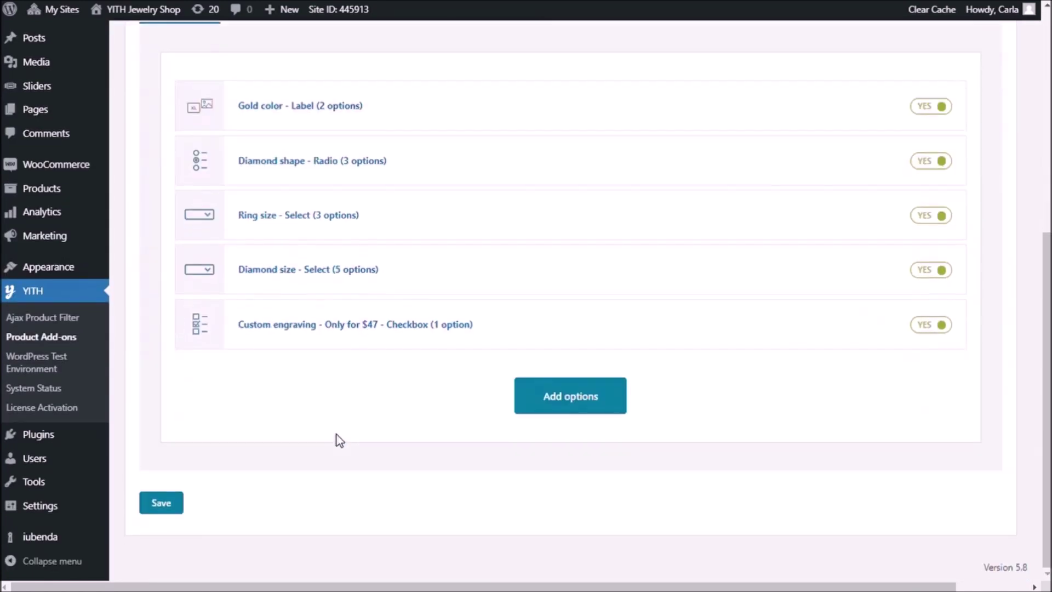
pyautogui.click(175, 507)
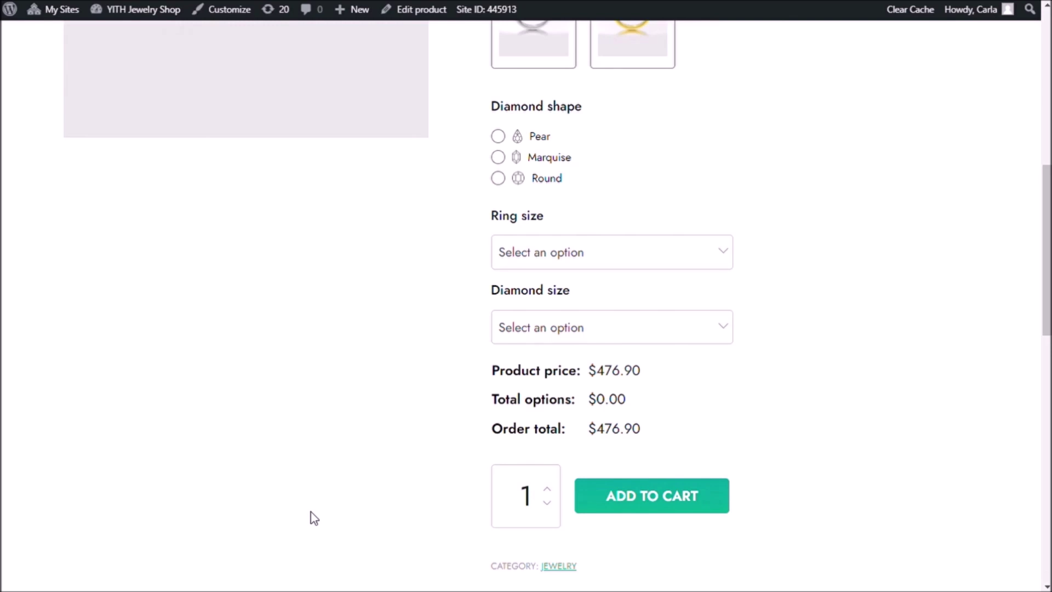
pyautogui.press('F5')
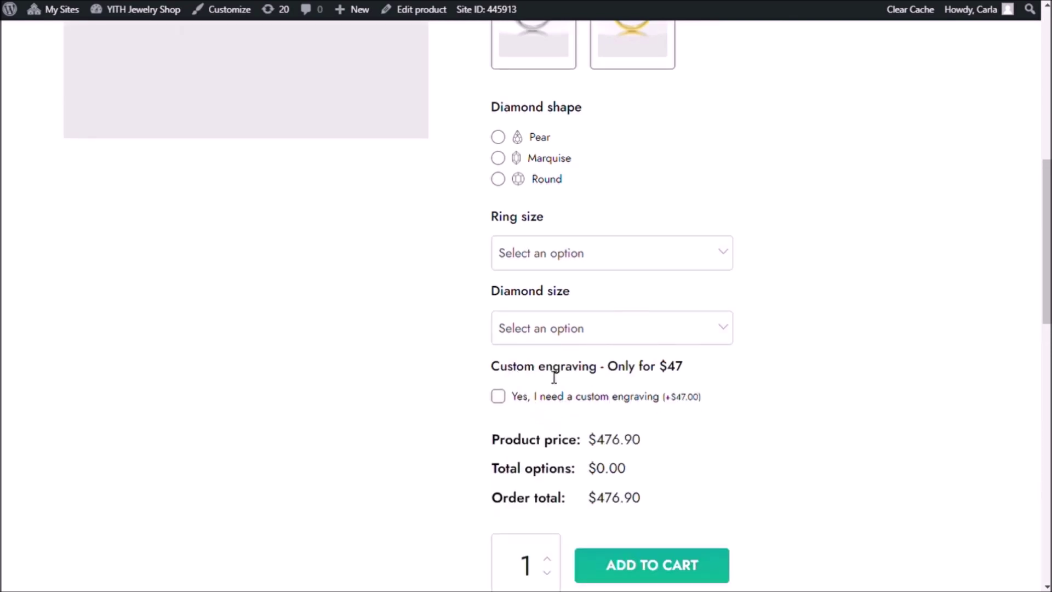
pyautogui.moveTo(684, 371); pyautogui.dragTo(705, 404)
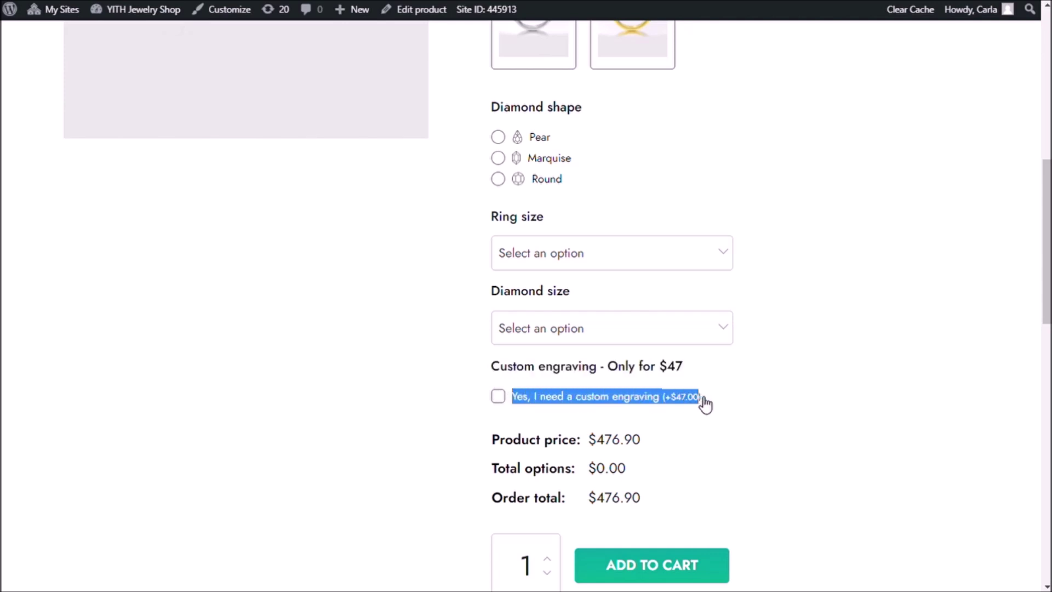
pyautogui.click(657, 400)
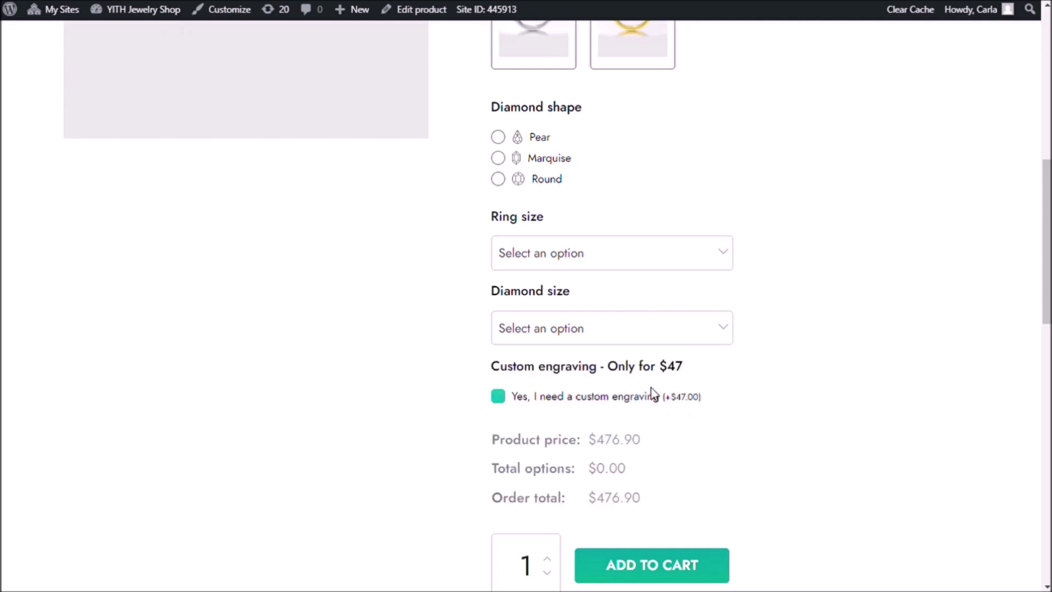
pyautogui.click(525, 404)
pyautogui.moveTo(609, 365); pyautogui.dragTo(695, 367)
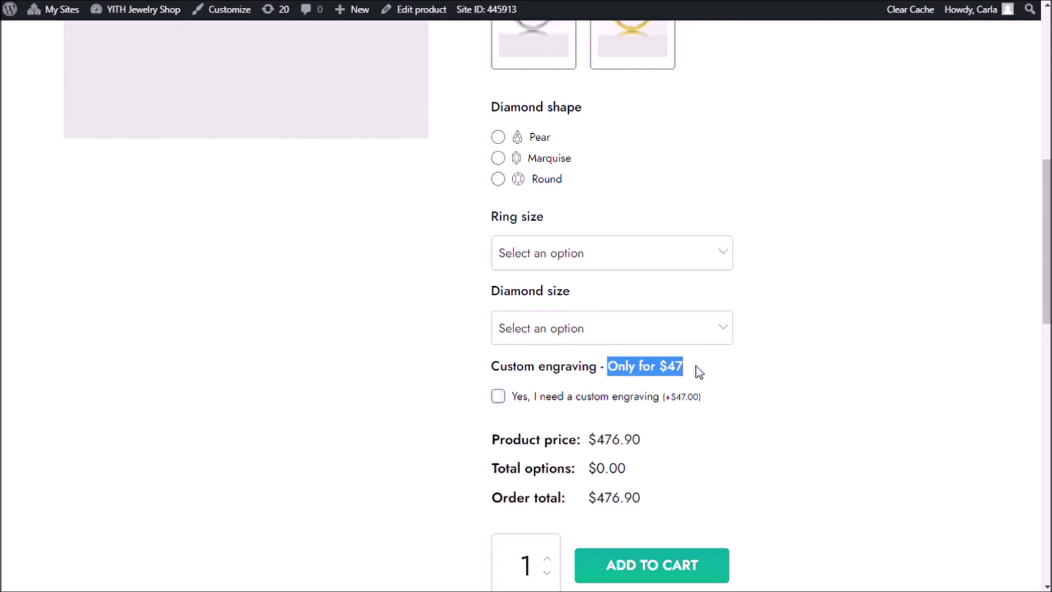
pyautogui.click(674, 404)
pyautogui.click(676, 402)
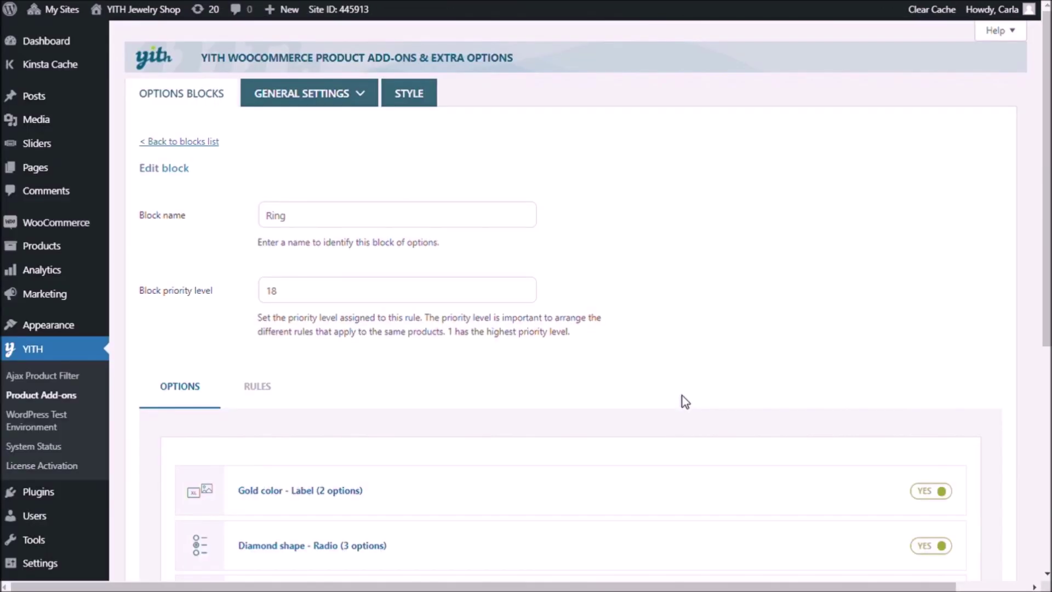
# Hide the options prices in the Custom engraving add-on's display settings and save the change
pyautogui.scroll(-5, 682, 395)
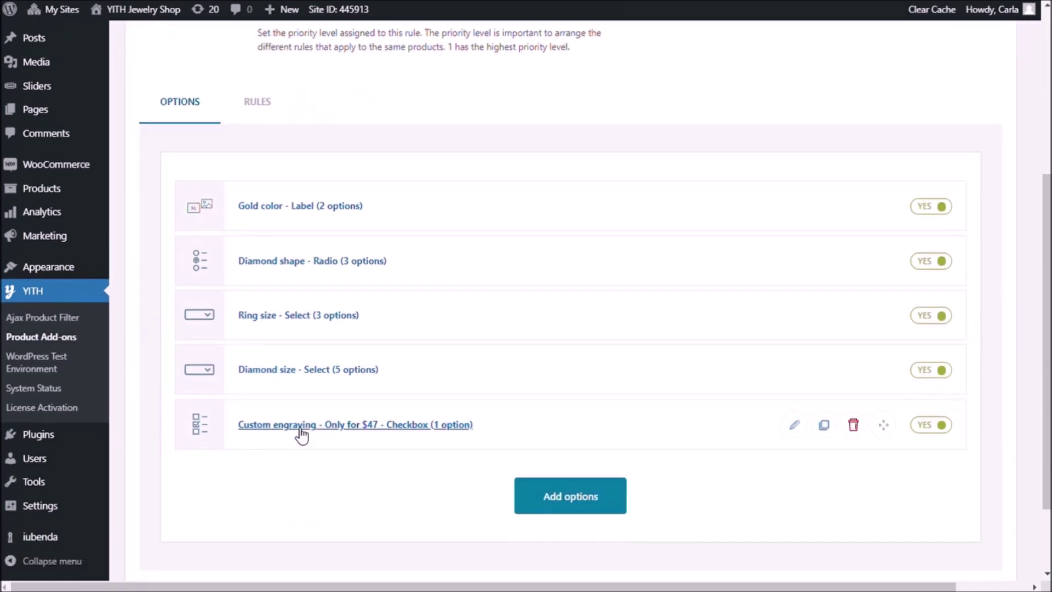
pyautogui.click(301, 426)
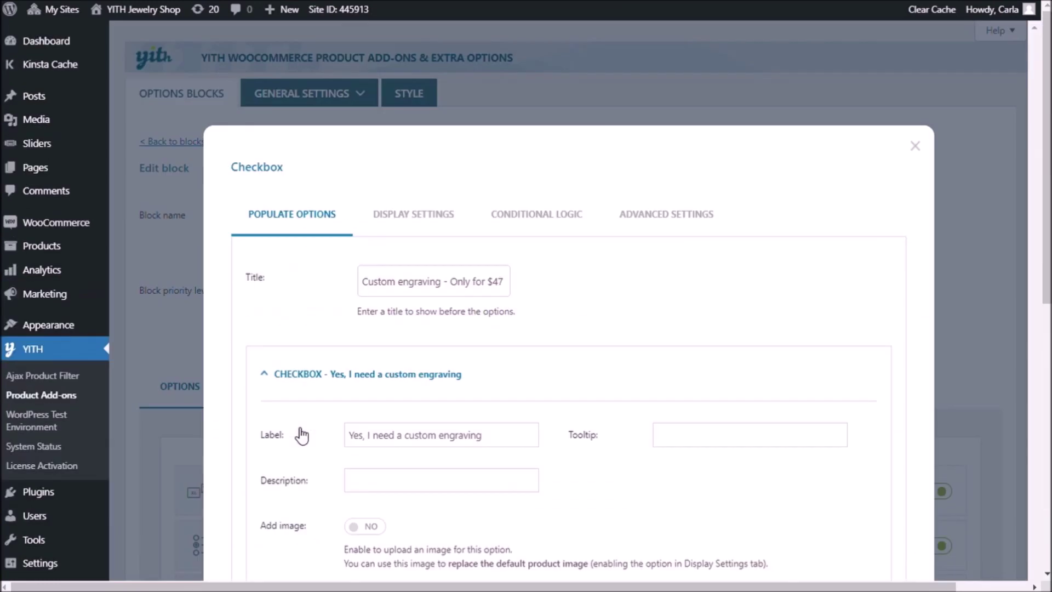
pyautogui.click(434, 214)
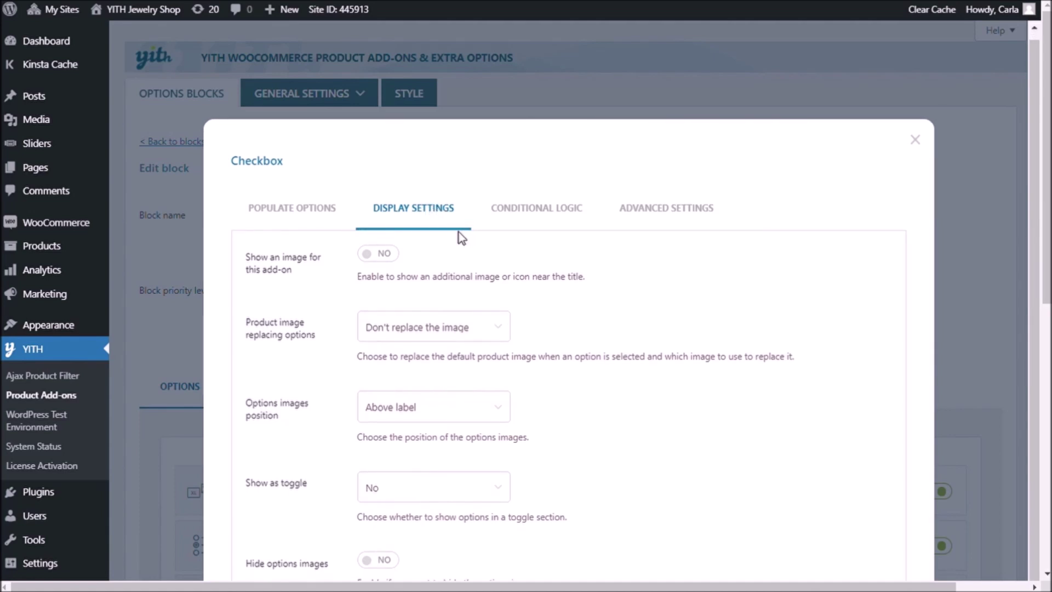
pyautogui.scroll(-3, 540, 253)
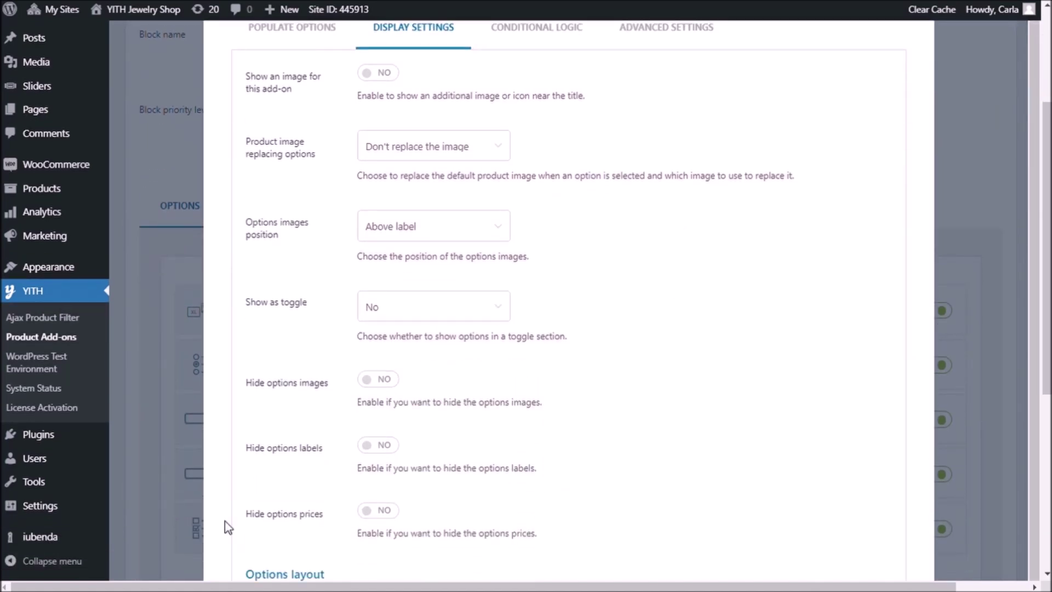
pyautogui.click(371, 515)
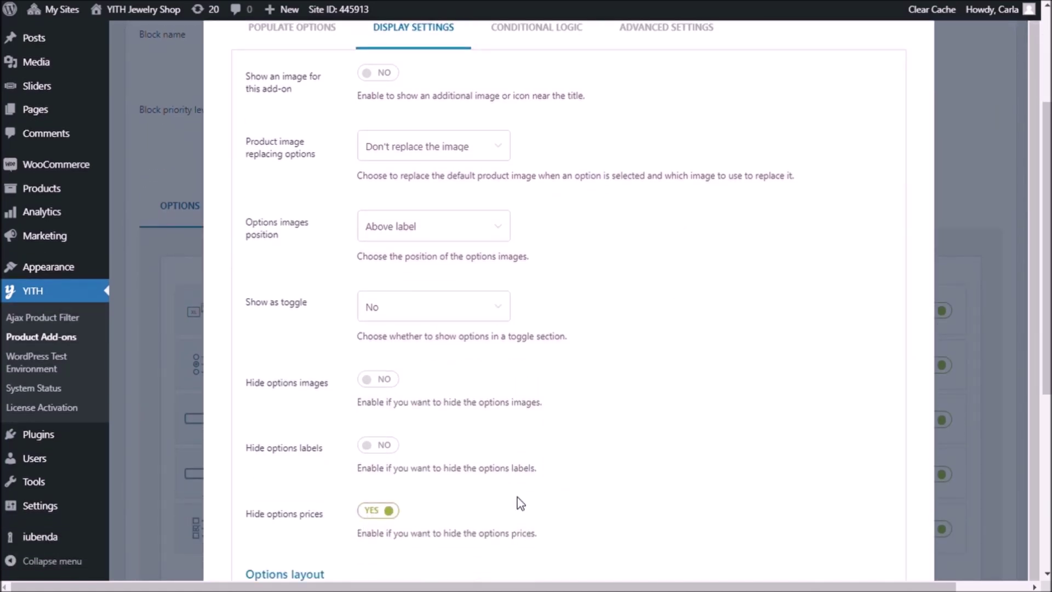
pyautogui.scroll(-5, 739, 439)
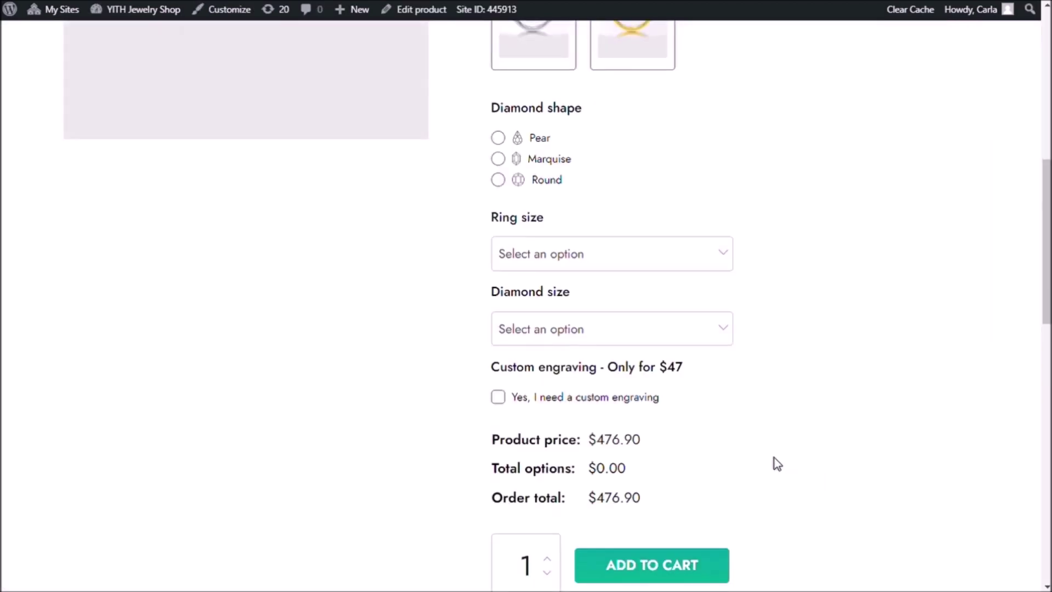
# Check the Custom engraving field on the ring's product page, selecting the option to examine the totals and clearing it again
pyautogui.moveTo(608, 372); pyautogui.dragTo(691, 371)
pyautogui.click(690, 371)
pyautogui.click(498, 398)
pyautogui.moveTo(597, 469); pyautogui.dragTo(610, 468)
pyautogui.click(701, 458)
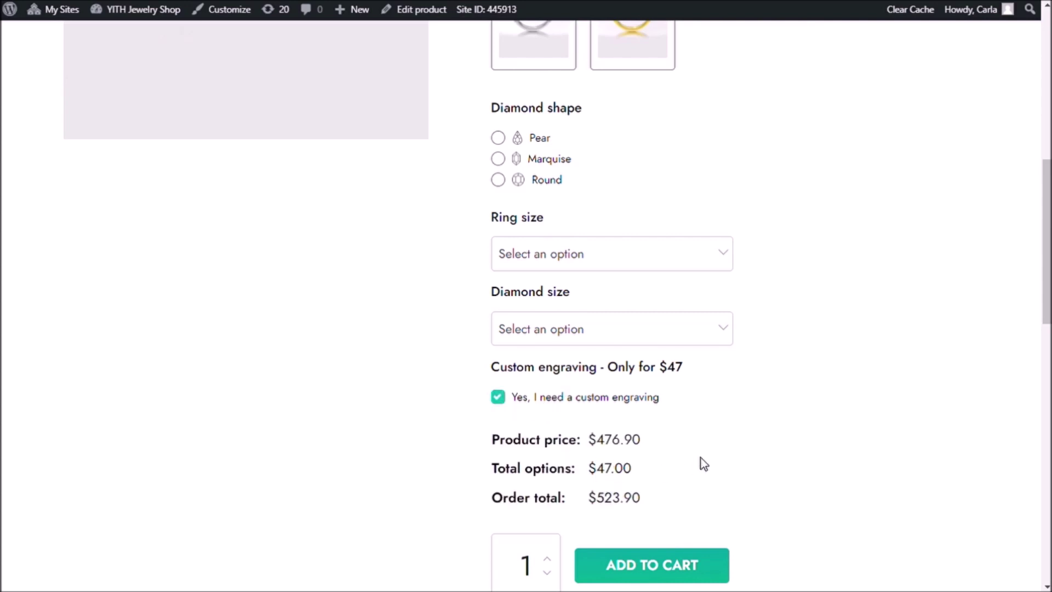
pyautogui.click(498, 397)
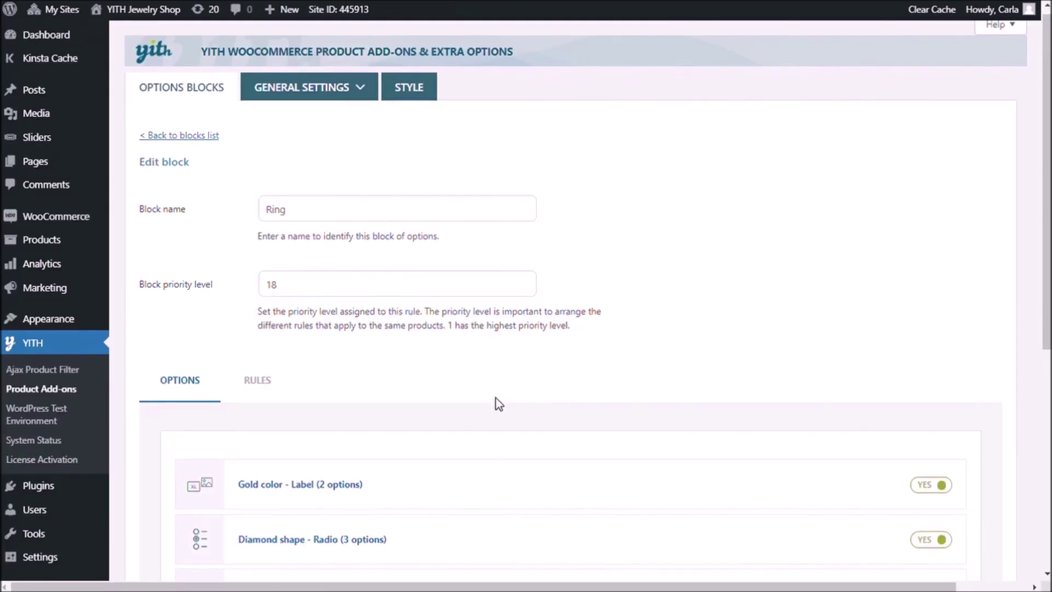
# Add a textarea add-on to the Ring block with the label "Enter text to engrave" and the tooltip "Enter your text here"
pyautogui.scroll(-6, 498, 390)
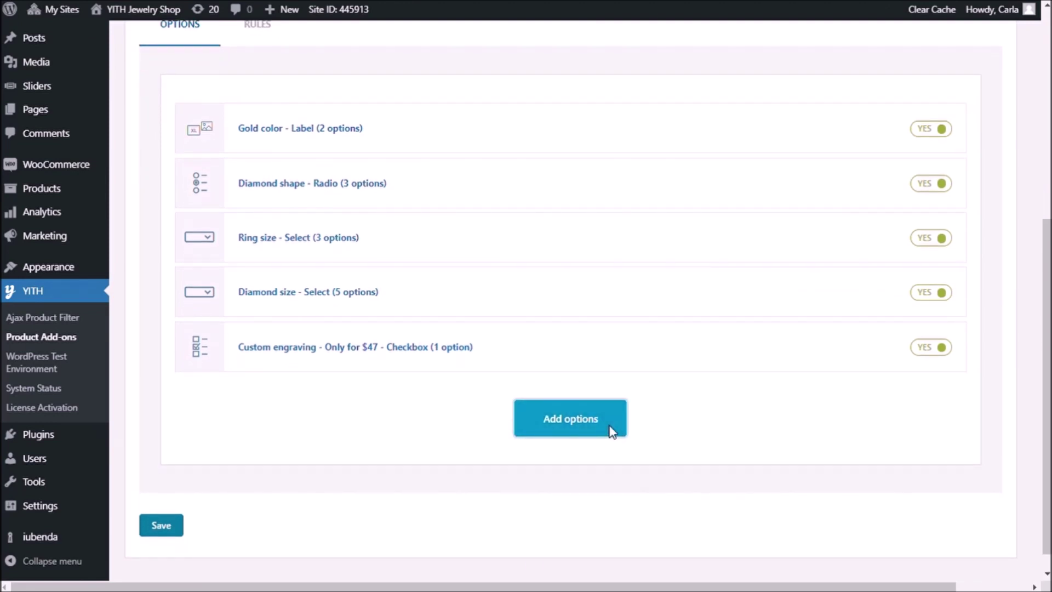
pyautogui.click(612, 431)
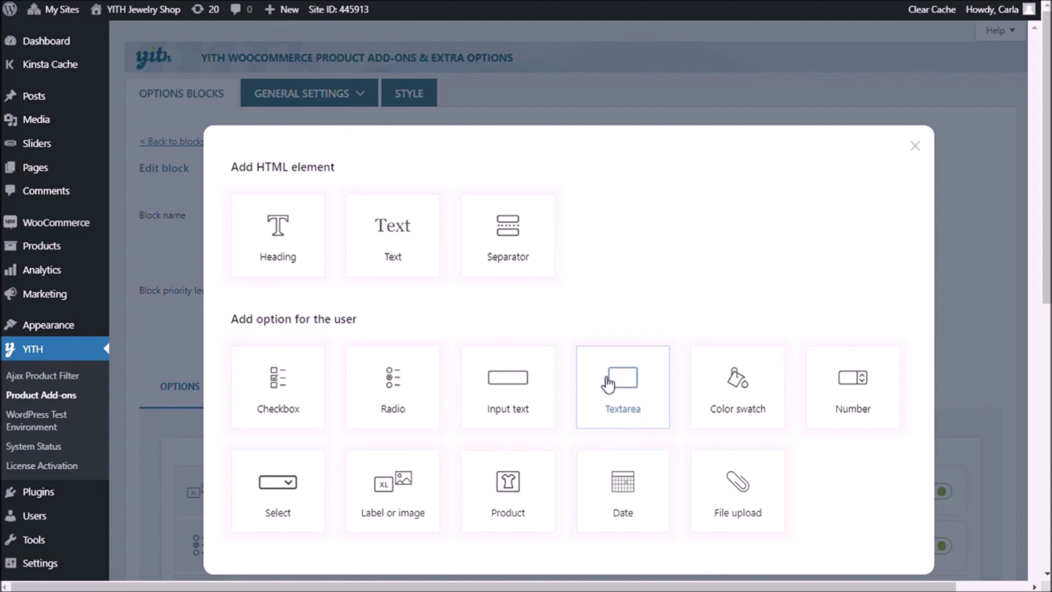
pyautogui.click(629, 418)
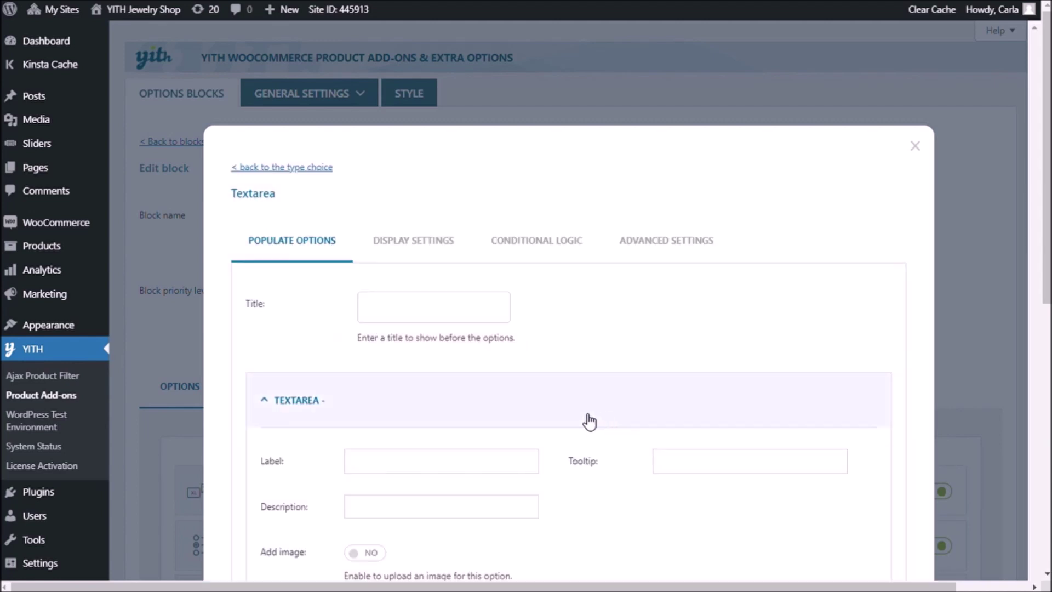
pyautogui.scroll(-3, 505, 362)
pyautogui.click(472, 310)
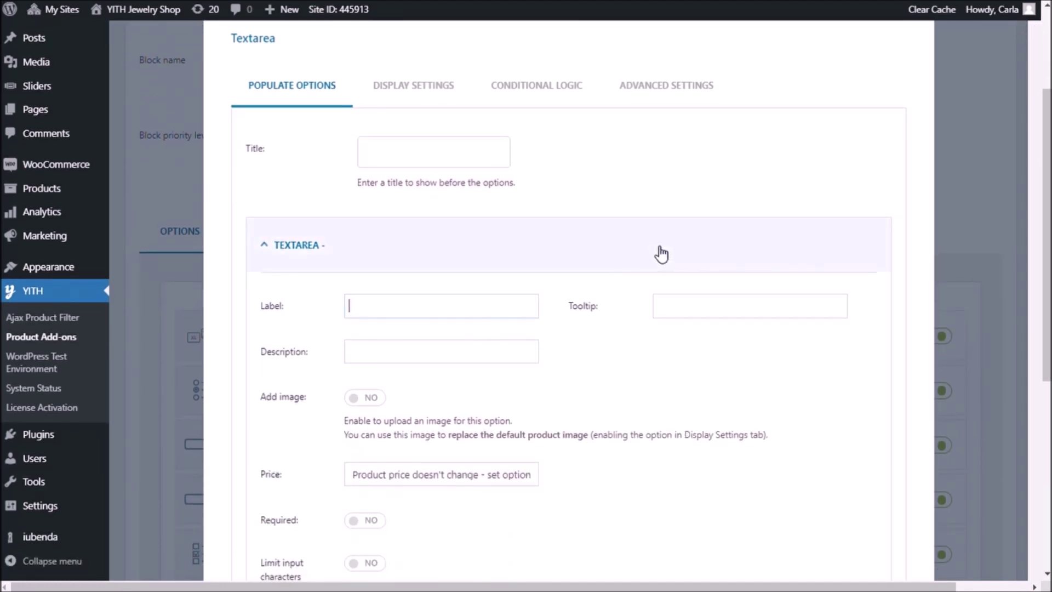
pyautogui.write('Enter text to engrave')
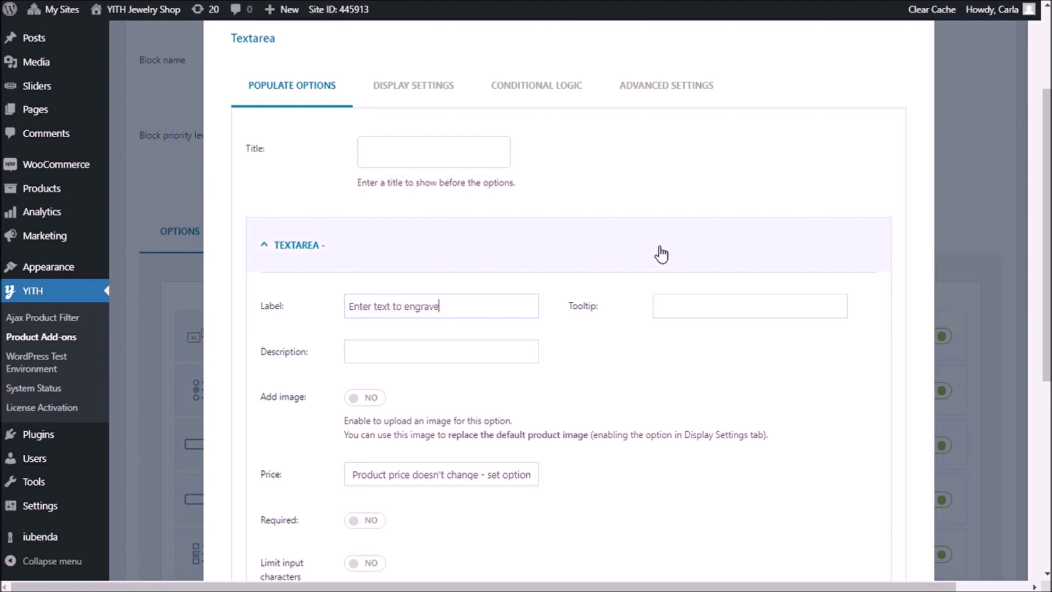
pyautogui.click(678, 311)
pyautogui.write('Enter your text here')
# Give the engraving textarea the description "Max. 25 characters" and limit its input to a maximum of 25 characters
pyautogui.scroll(-3, 678, 313)
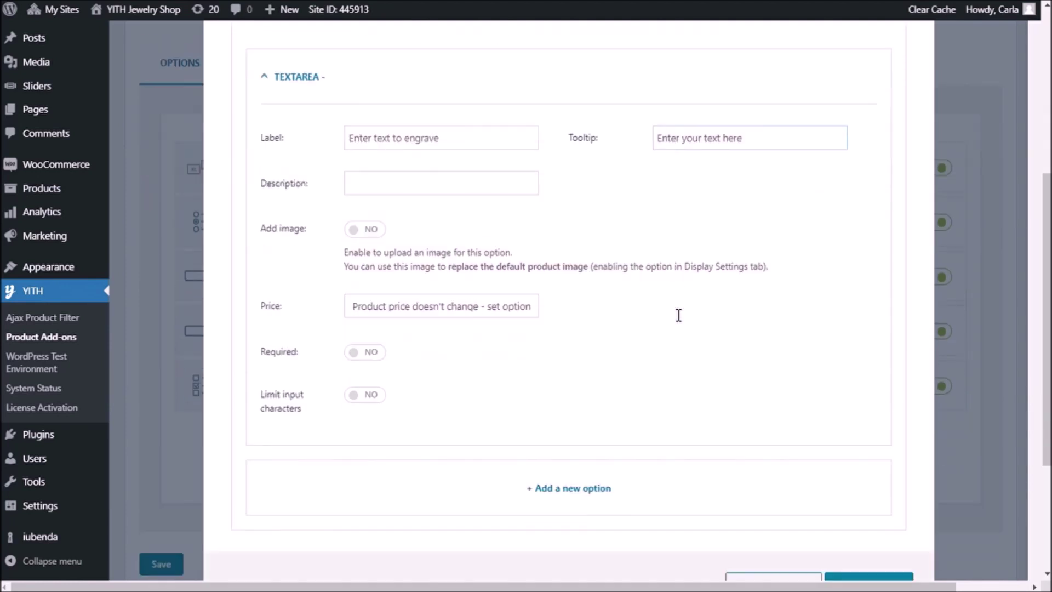
pyautogui.click(407, 176)
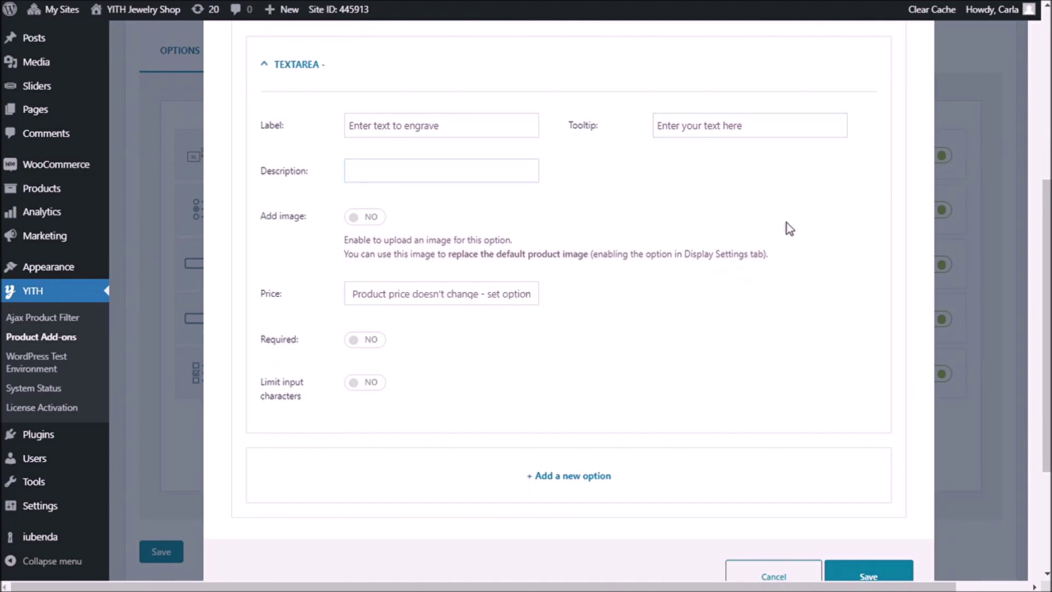
pyautogui.write('Max. 25 characters')
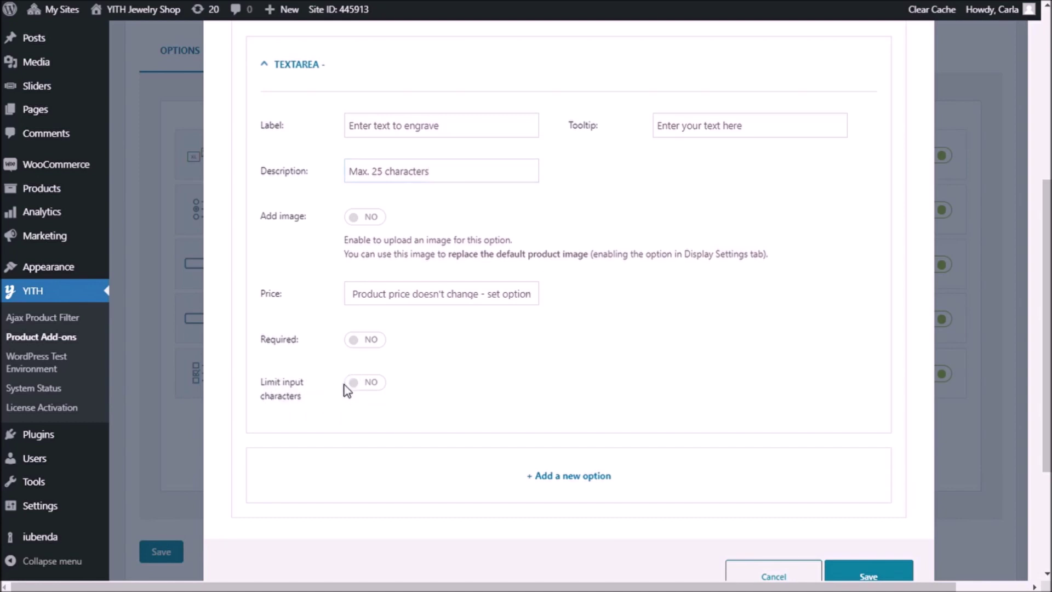
pyautogui.click(366, 385)
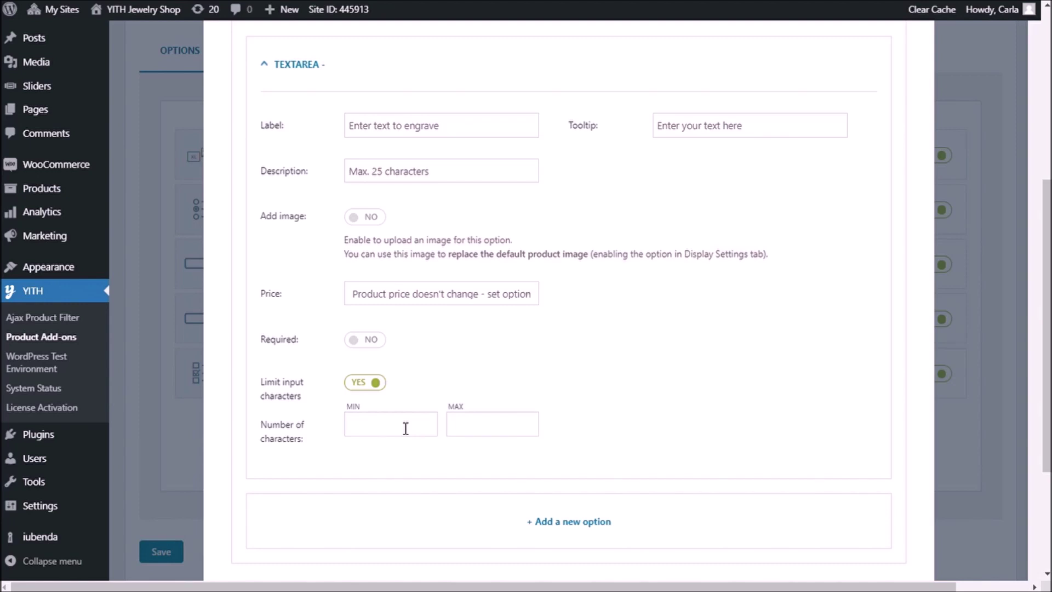
pyautogui.click(462, 420)
pyautogui.write('25')
pyautogui.scroll(-3, 433, 290)
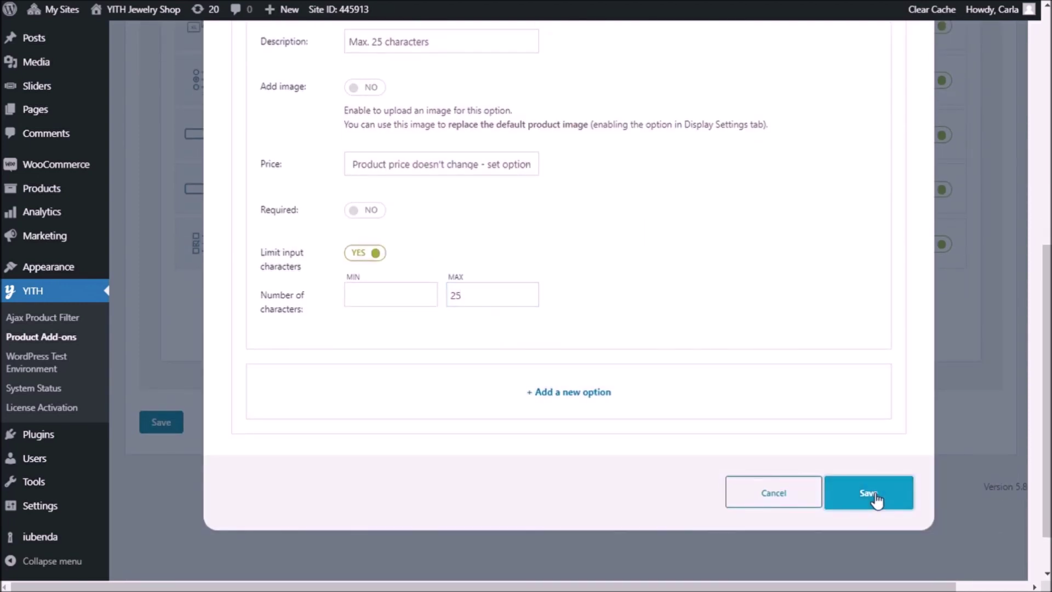
# Save the engraving textarea add-on and the Ring options block
pyautogui.click(875, 496)
pyautogui.scroll(-8, 657, 427)
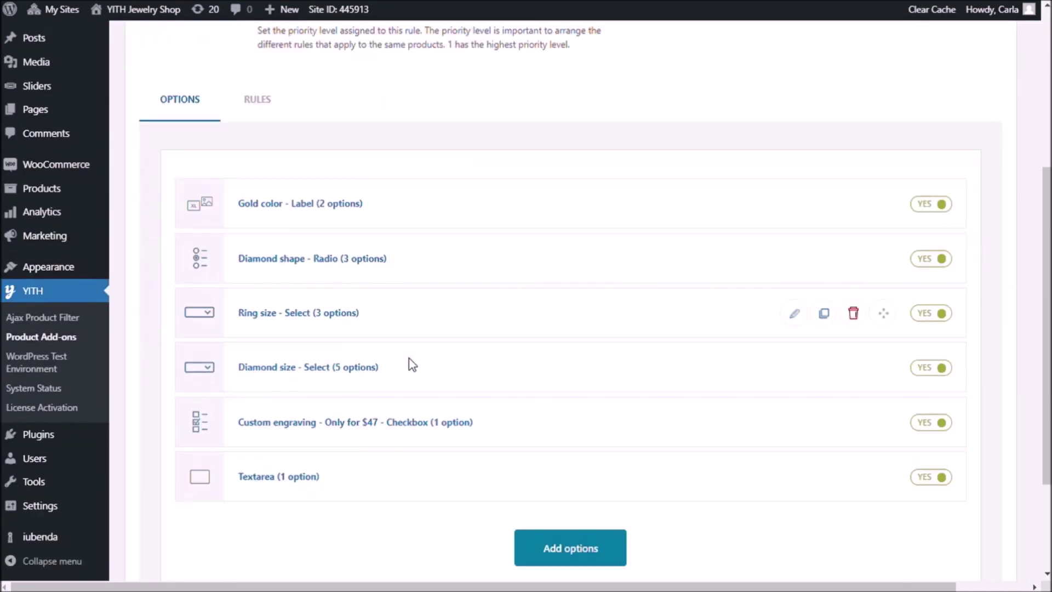
pyautogui.click(162, 503)
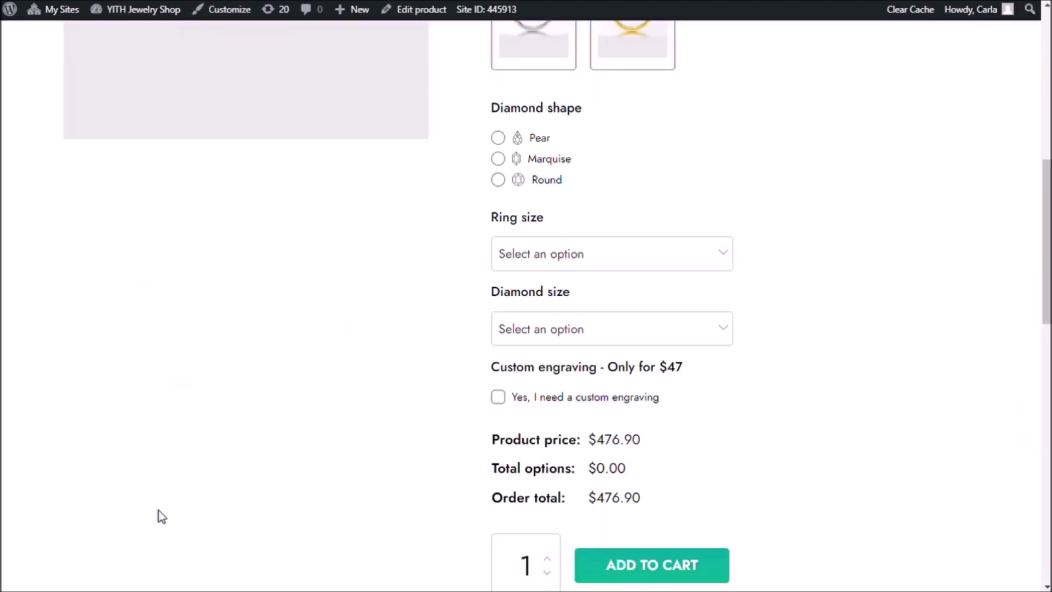
# Check the engraving text field on the ring's product page by entering sample text while the custom engraving option is unselected
pyautogui.scroll(-2, 747, 443)
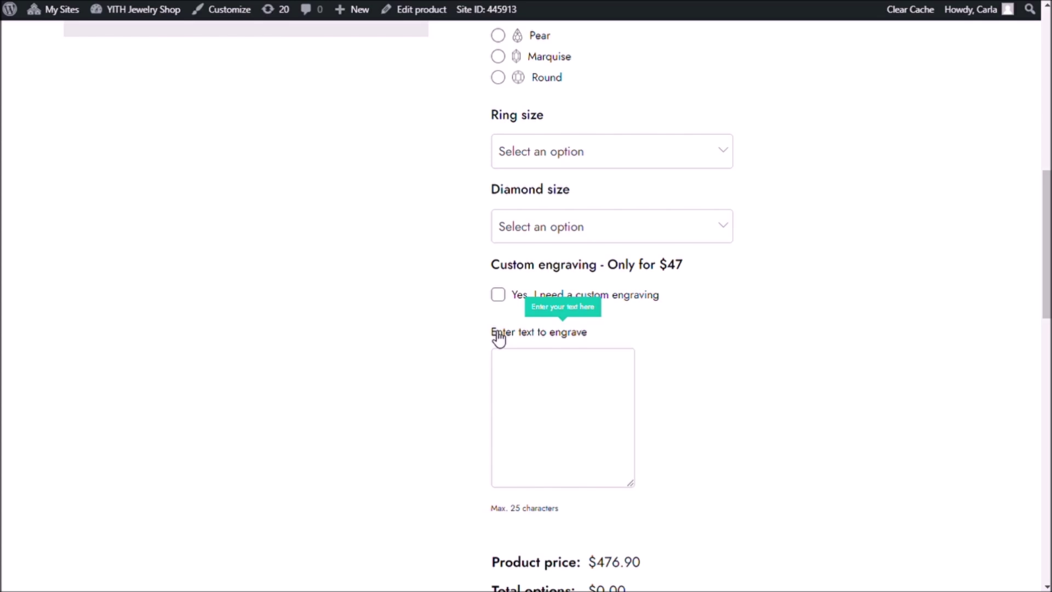
pyautogui.click(505, 413)
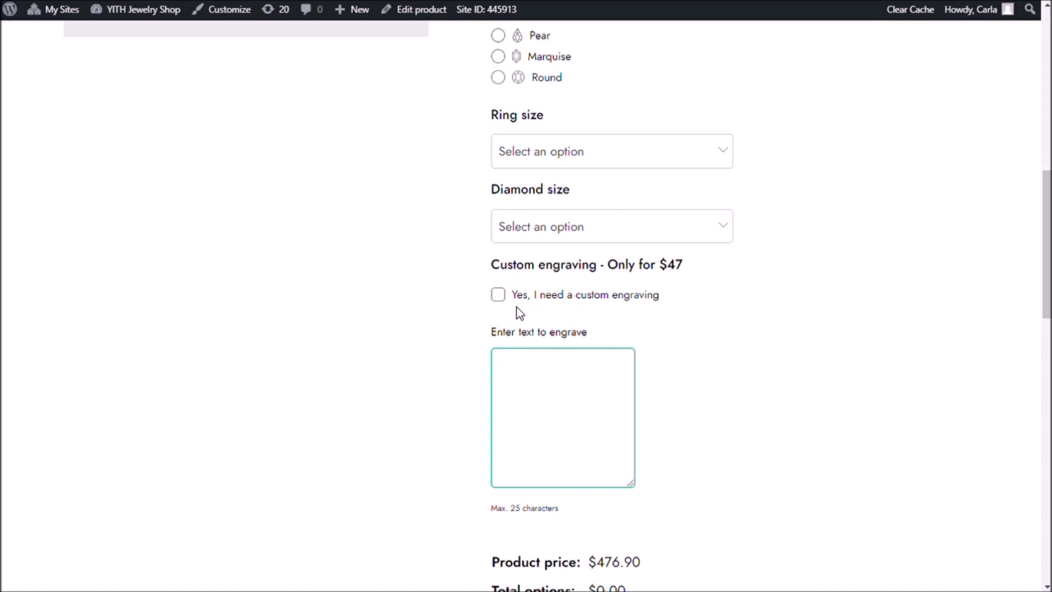
pyautogui.write('hduhfuf')
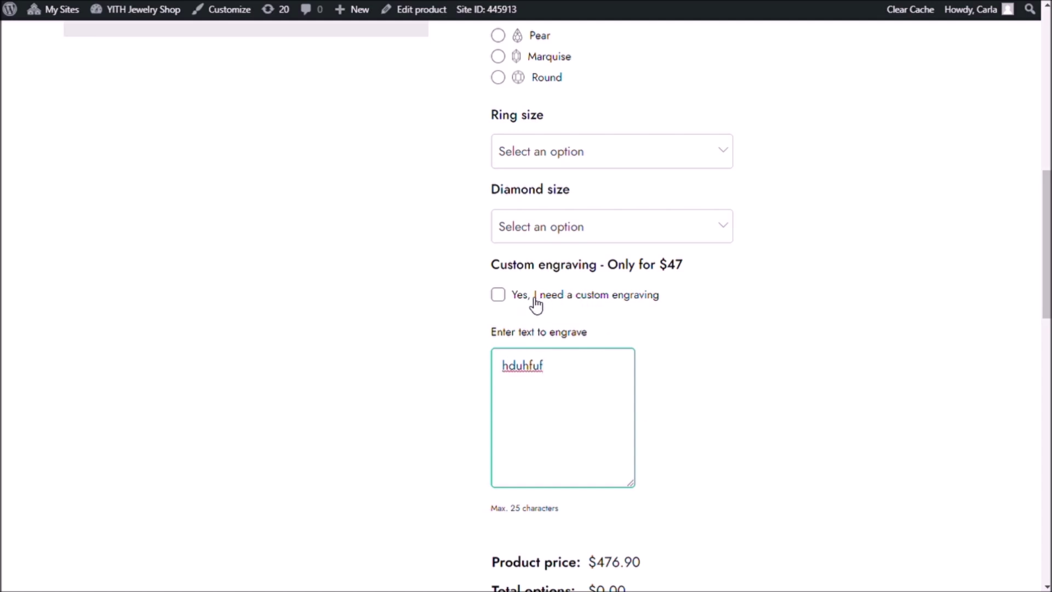
pyautogui.moveTo(592, 368)
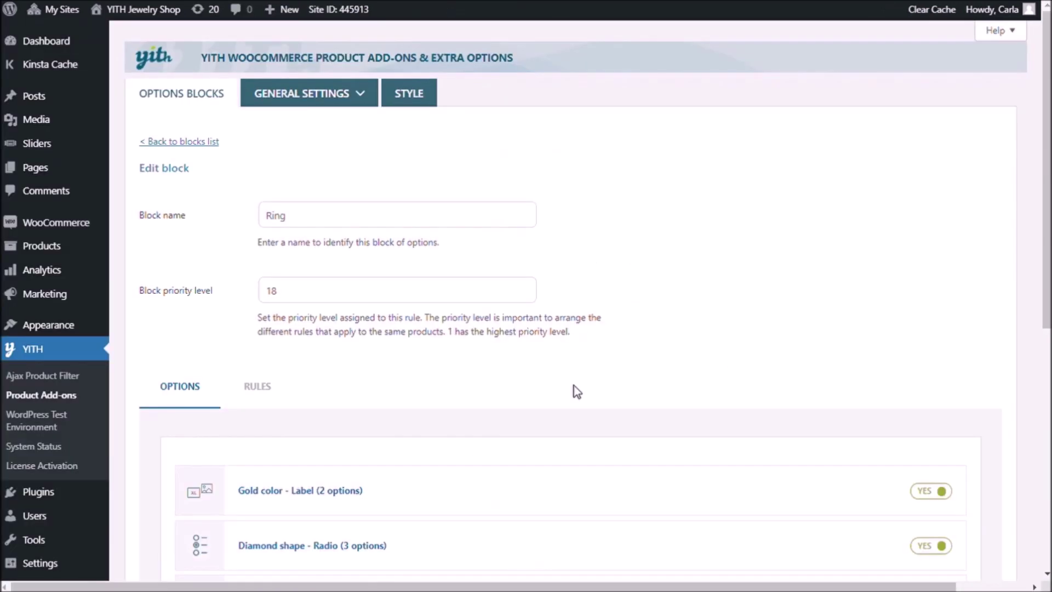
# In the Textarea add-on's display settings, set 1 option per row and enable the grid layout with an options width of 50%
pyautogui.scroll(-7, 574, 386)
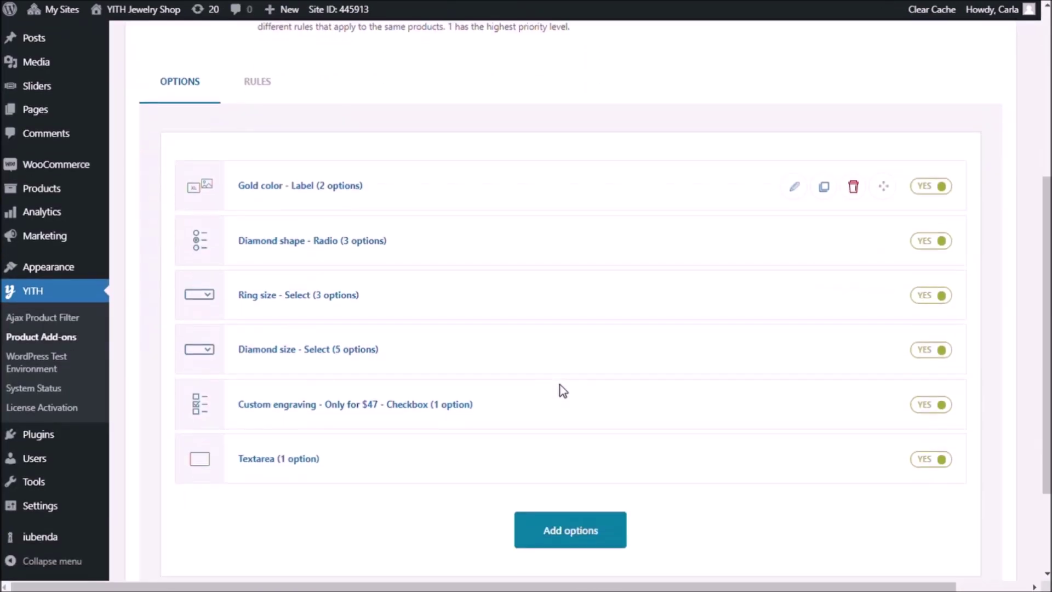
pyautogui.scroll(1, 276, 356)
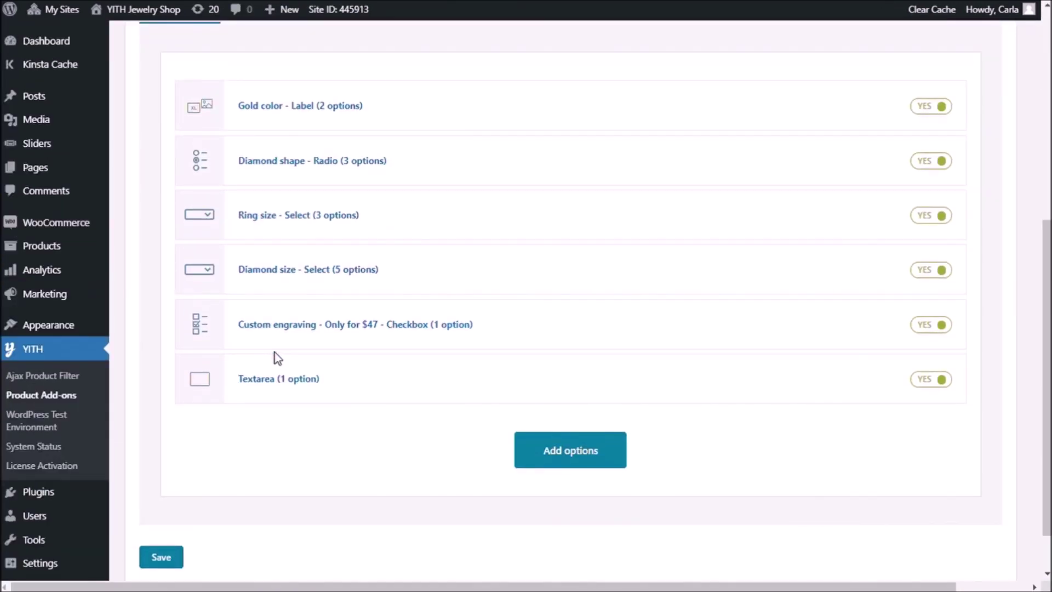
pyautogui.click(267, 389)
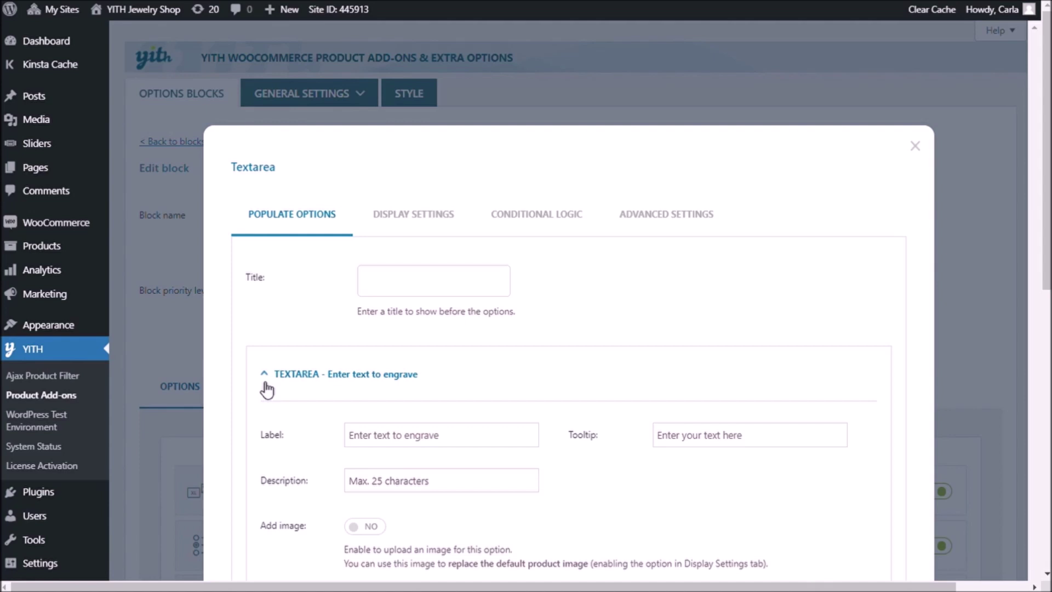
pyautogui.click(405, 230)
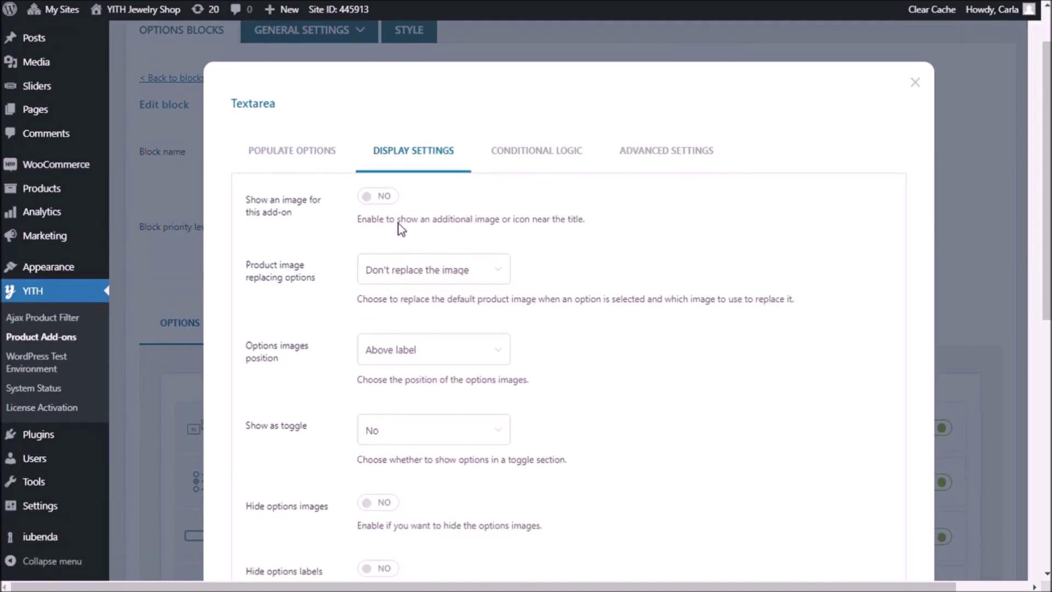
pyautogui.scroll(-8, 404, 231)
pyautogui.scroll(-1, 404, 230)
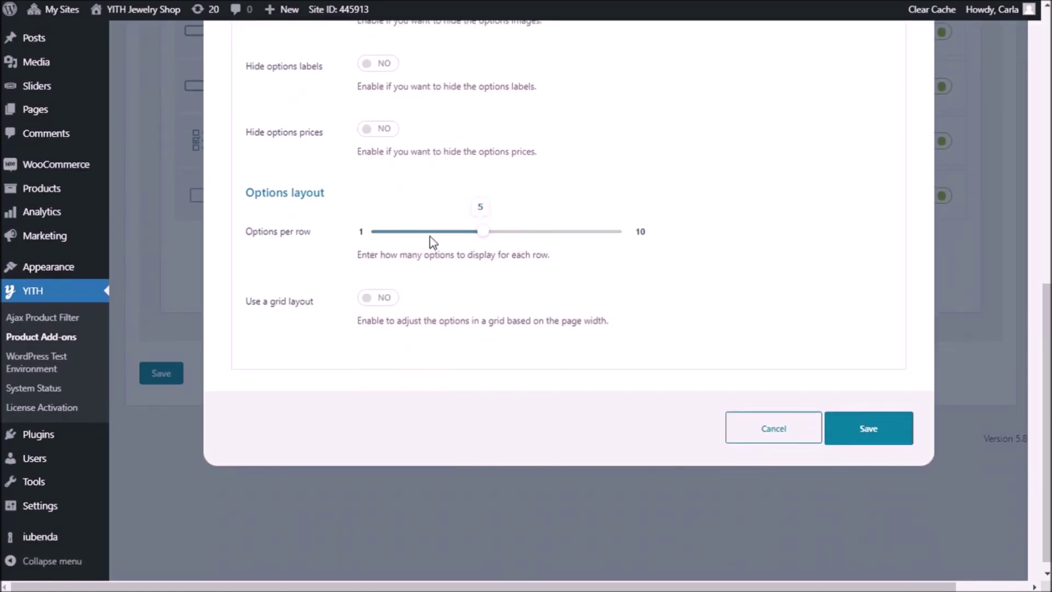
pyautogui.moveTo(487, 241); pyautogui.dragTo(389, 234)
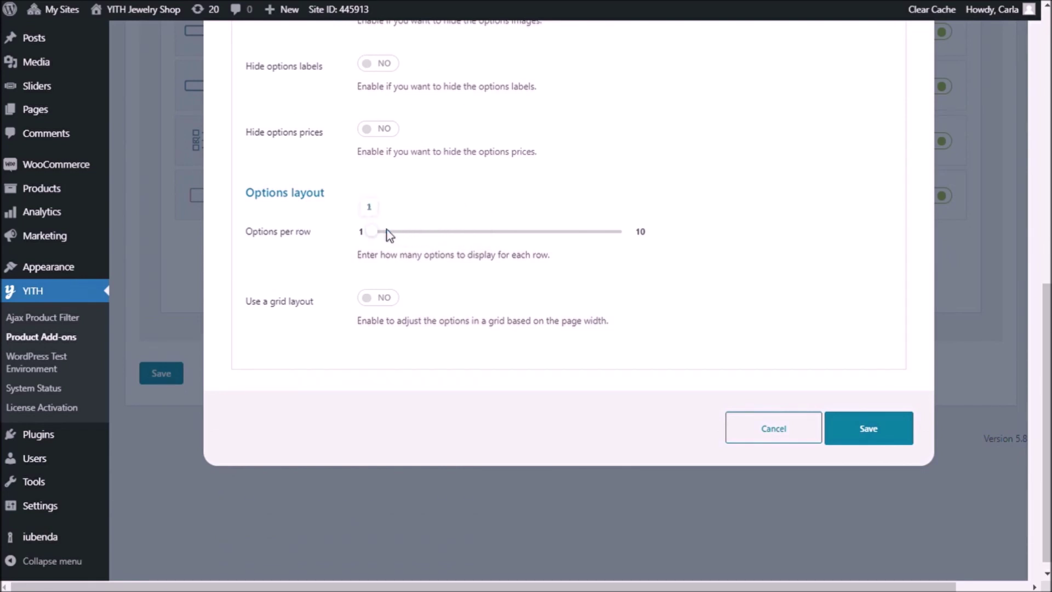
pyautogui.click(383, 302)
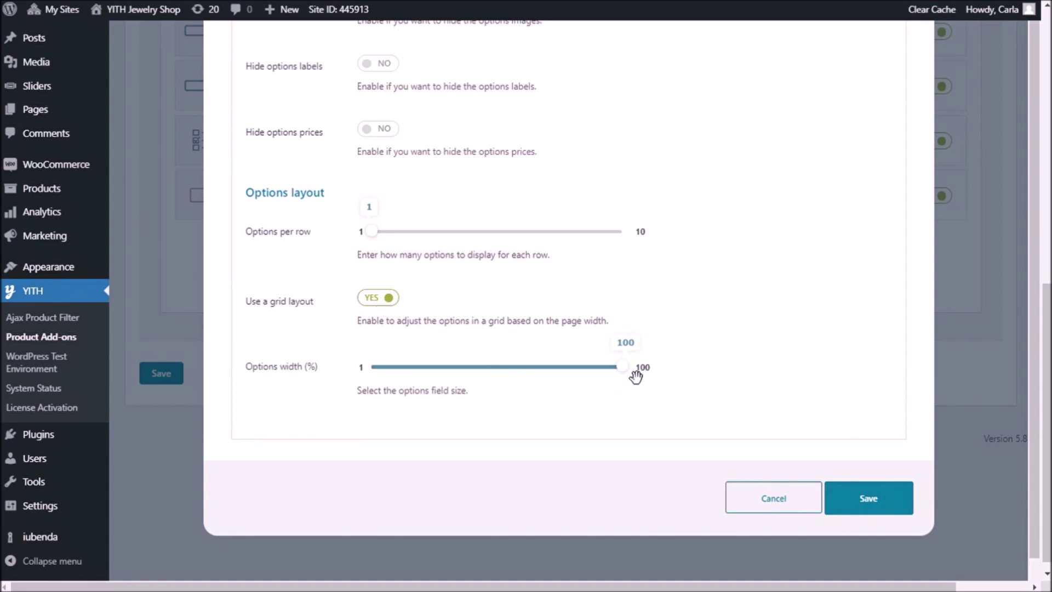
pyautogui.moveTo(636, 377); pyautogui.dragTo(510, 372)
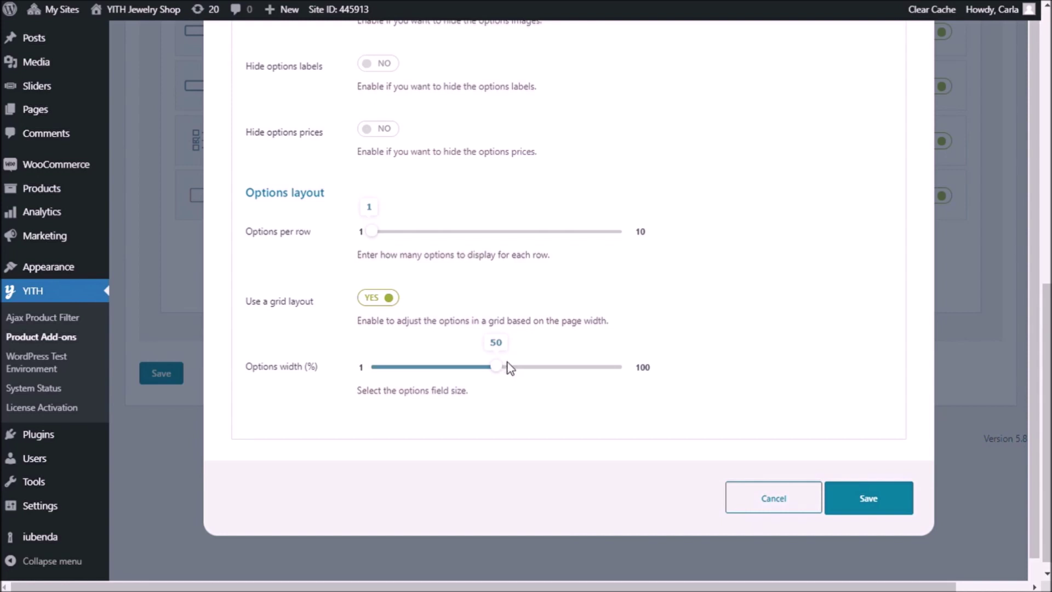
# Show the textarea only if the "Yes, I need a custom engraving" option is selected, and save the add-on and the block
pyautogui.scroll(10, 643, 338)
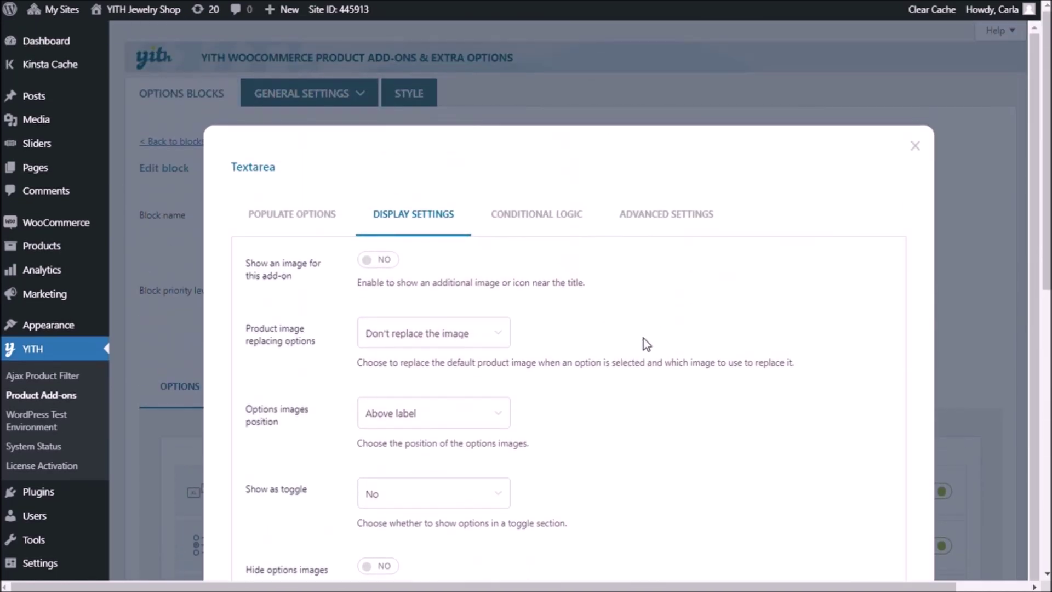
pyautogui.click(564, 226)
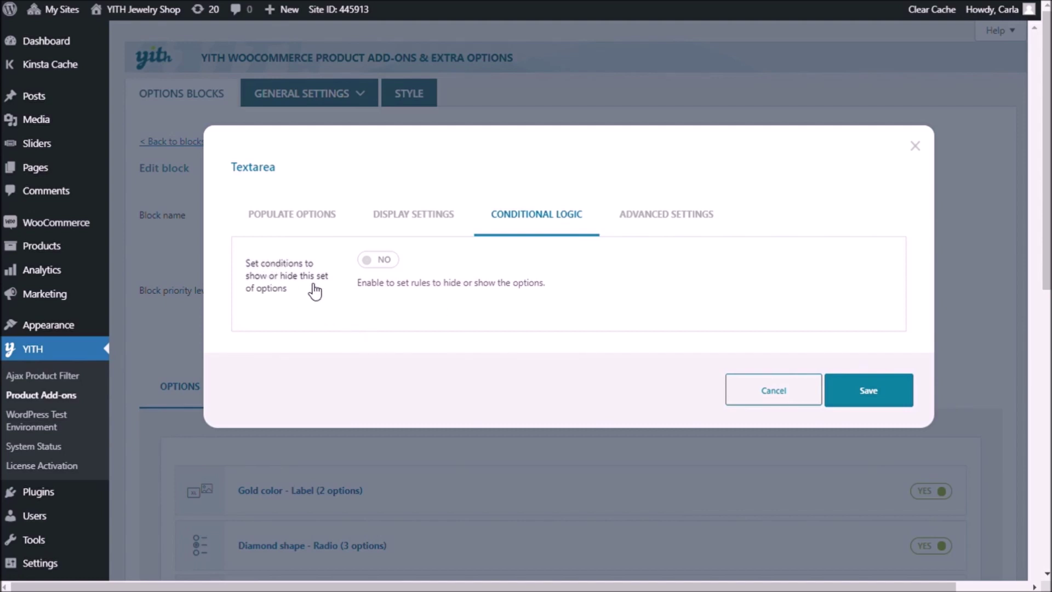
pyautogui.click(367, 261)
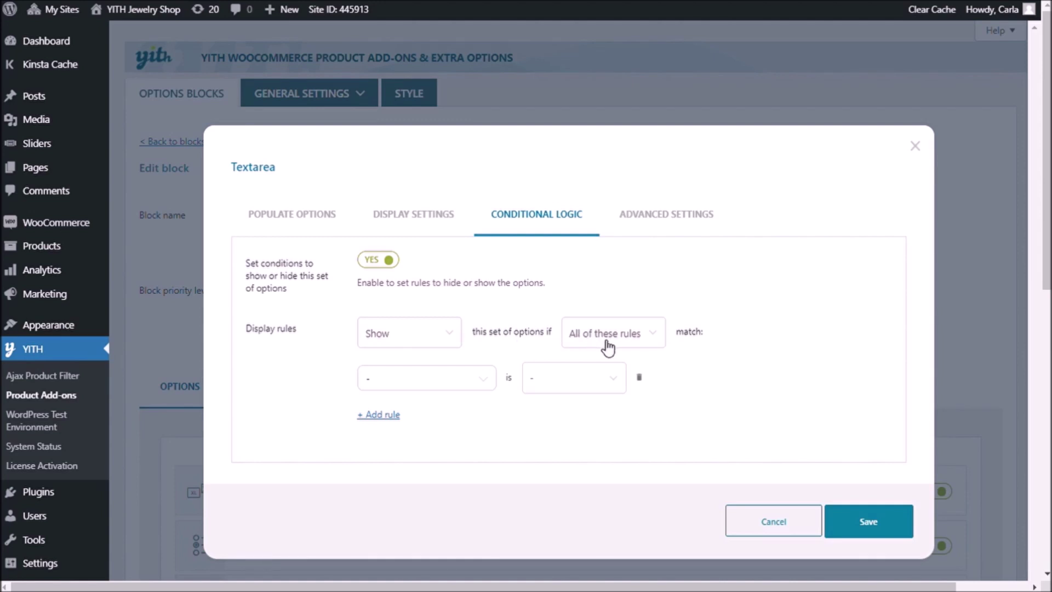
pyautogui.click(444, 378)
pyautogui.write('custo')
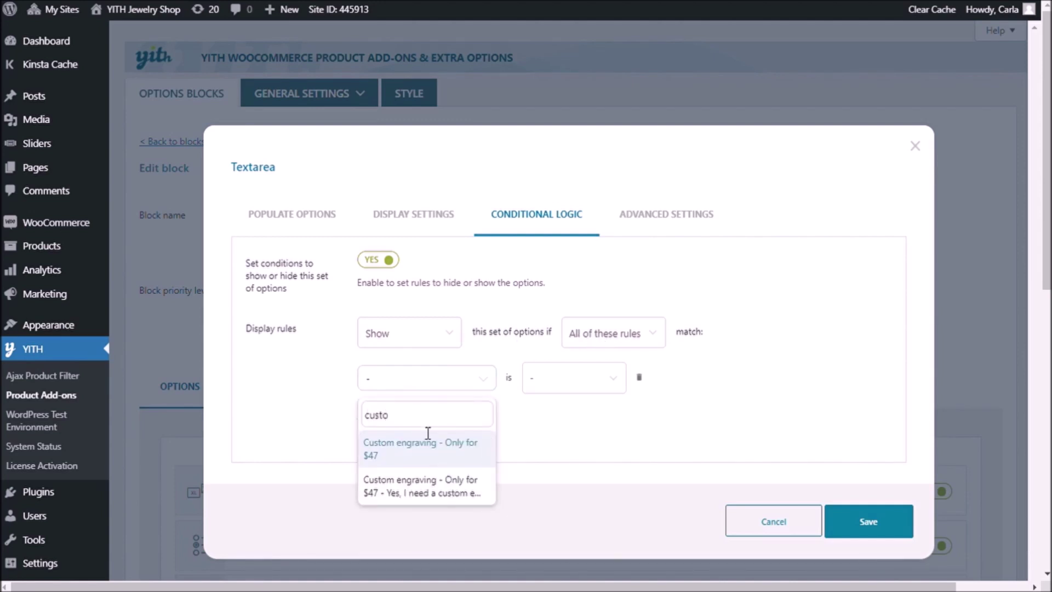
pyautogui.click(419, 484)
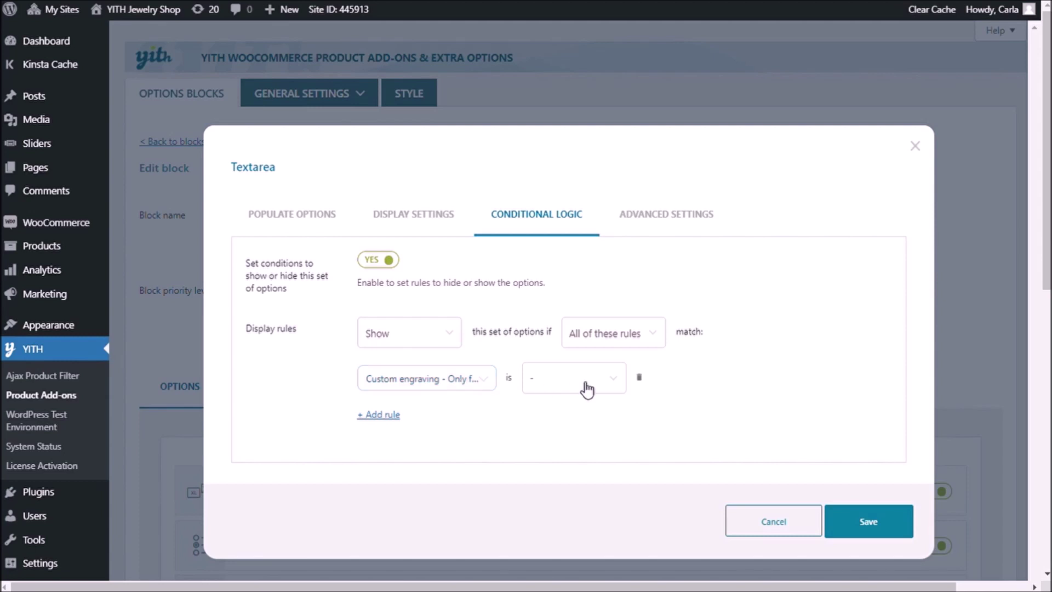
pyautogui.click(588, 422)
pyautogui.click(903, 530)
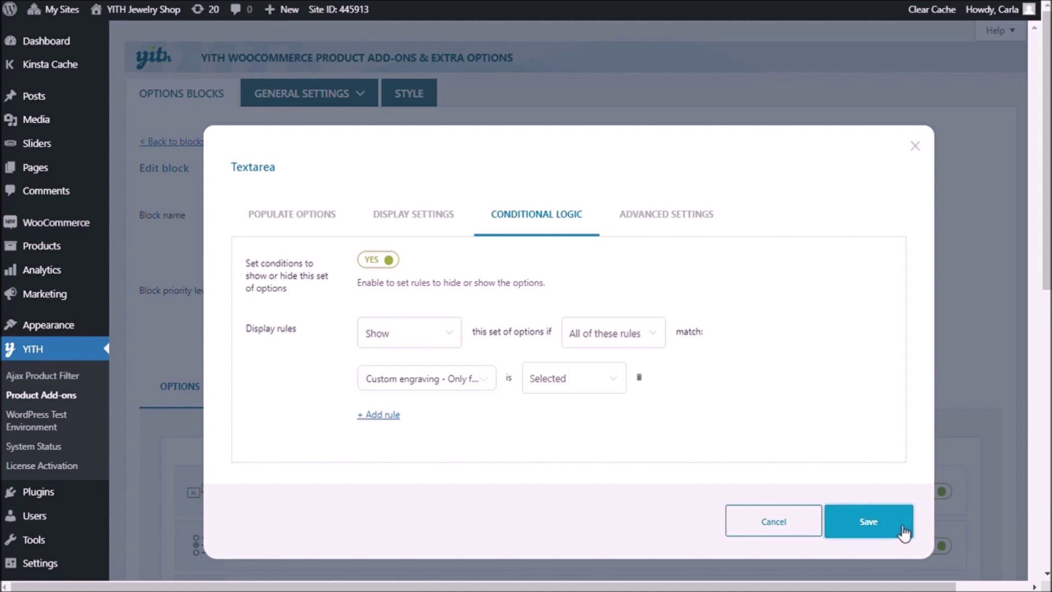
pyautogui.scroll(-7, 529, 427)
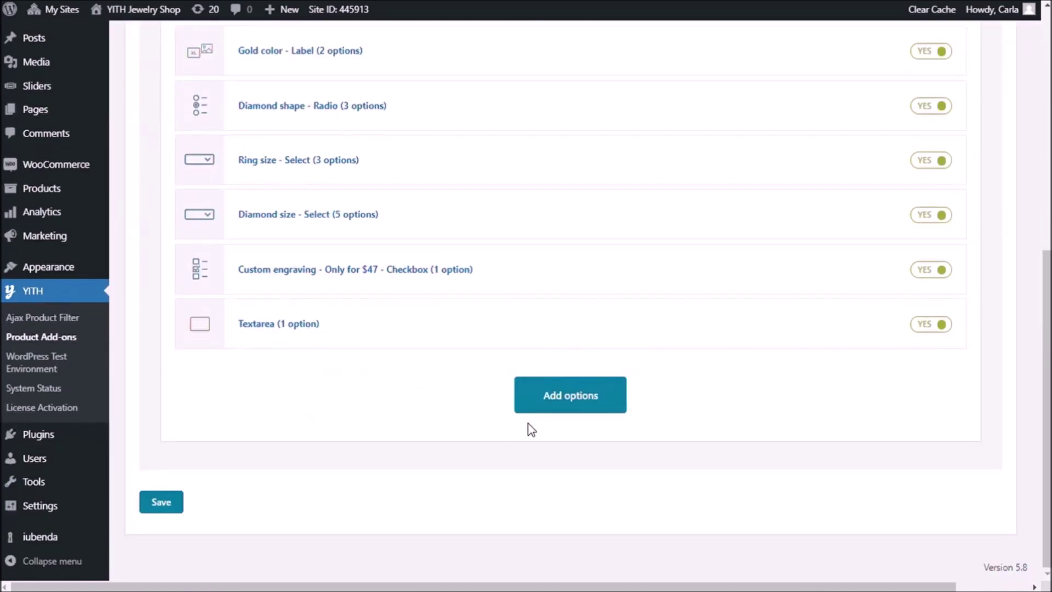
pyautogui.click(181, 510)
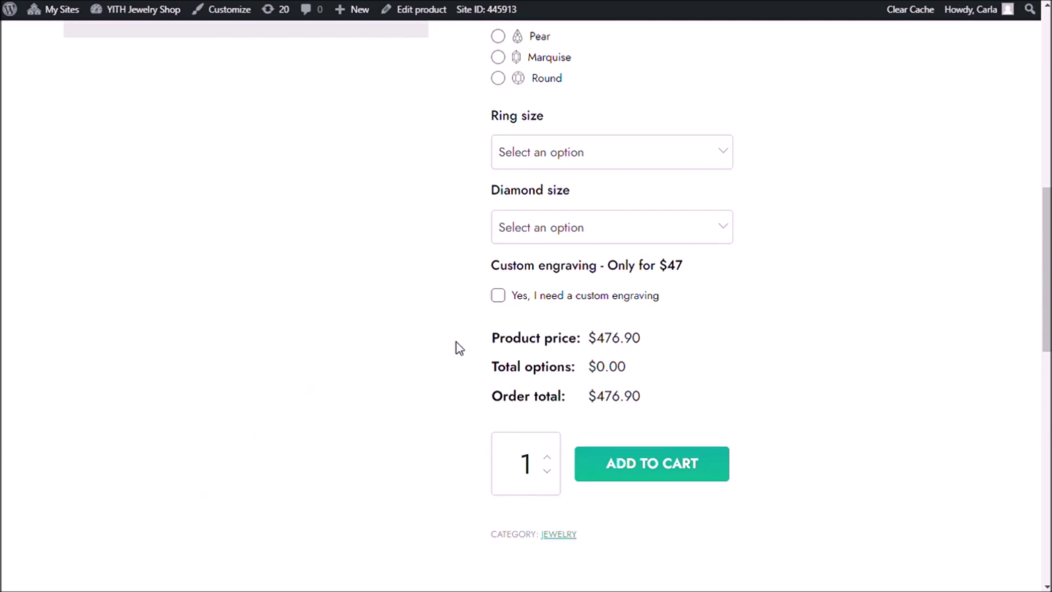
# Select the custom engraving option on the product page and test the engraving field with sample text, clearing the text again
pyautogui.click(499, 296)
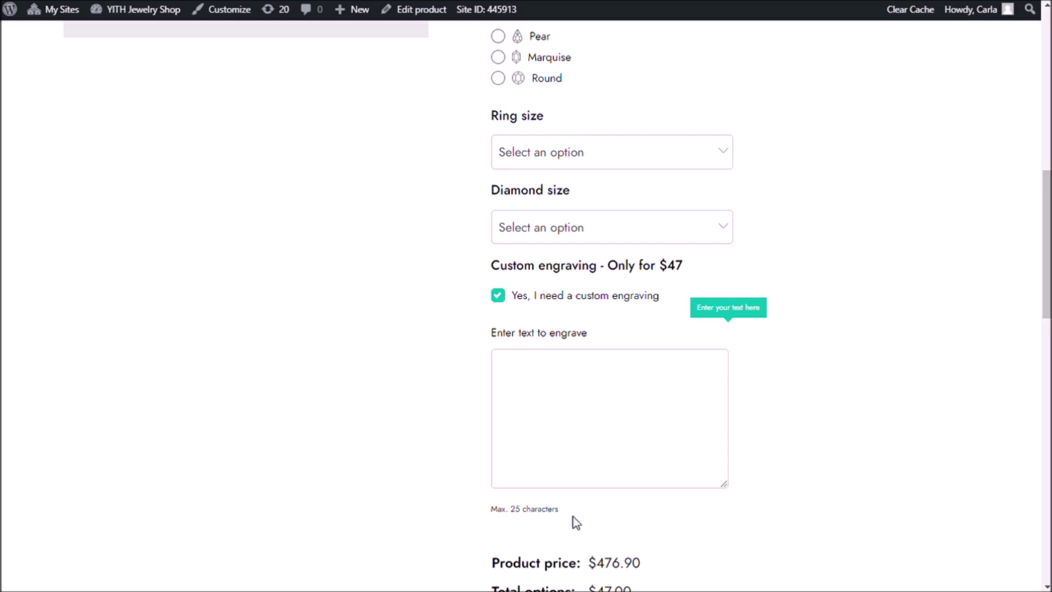
pyautogui.click(598, 392)
pyautogui.write('jh')
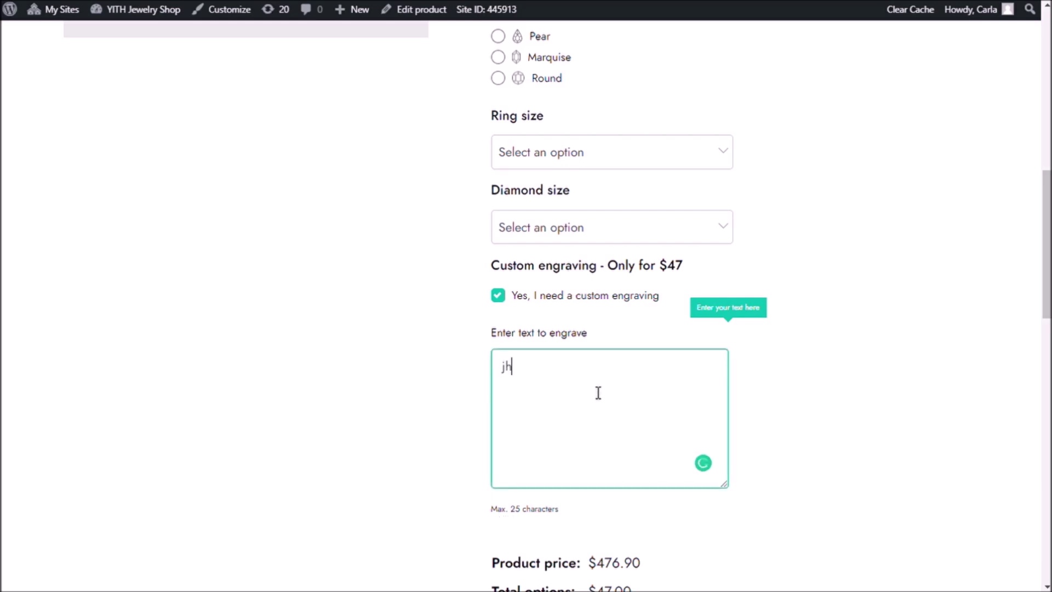
pyautogui.write('suhsidcnjnjkndcjkn jkvn')
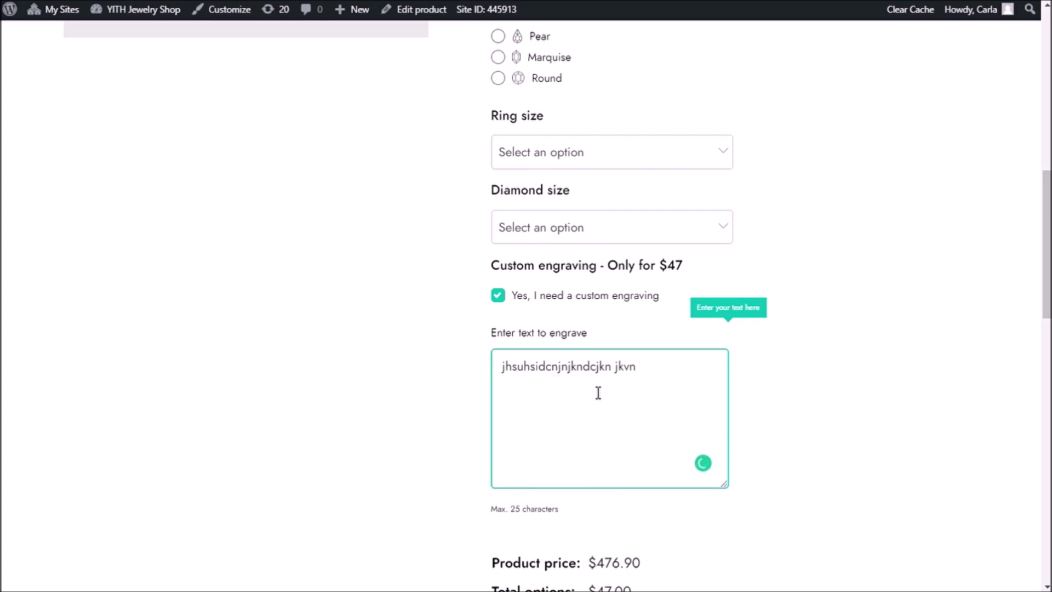
pyautogui.moveTo(637, 367); pyautogui.dragTo(369, 368)
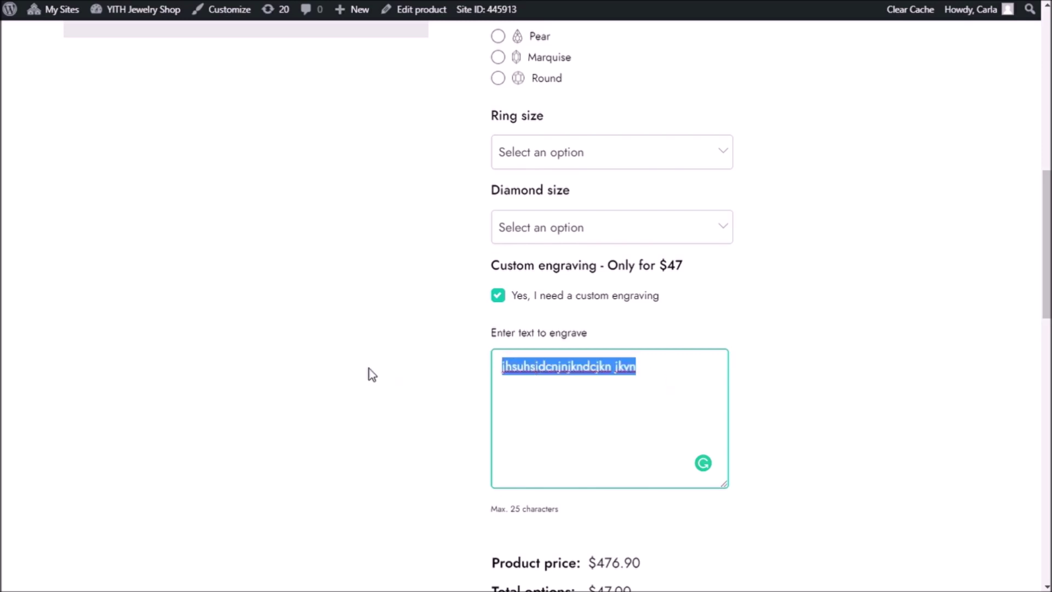
pyautogui.press('BackSpace')
# Configure the ring with yellow gold color, Pear diamond shape, ring size "6 - 16.5 mm" and a 1 ct diamond
pyautogui.scroll(8, 732, 399)
pyautogui.scroll(2, 732, 400)
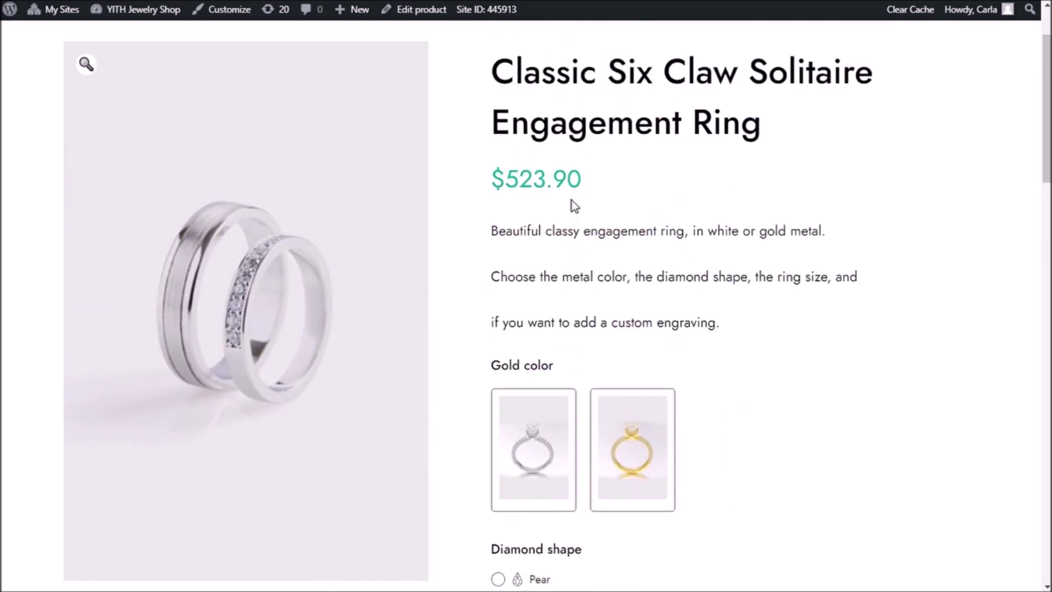
pyautogui.click(643, 456)
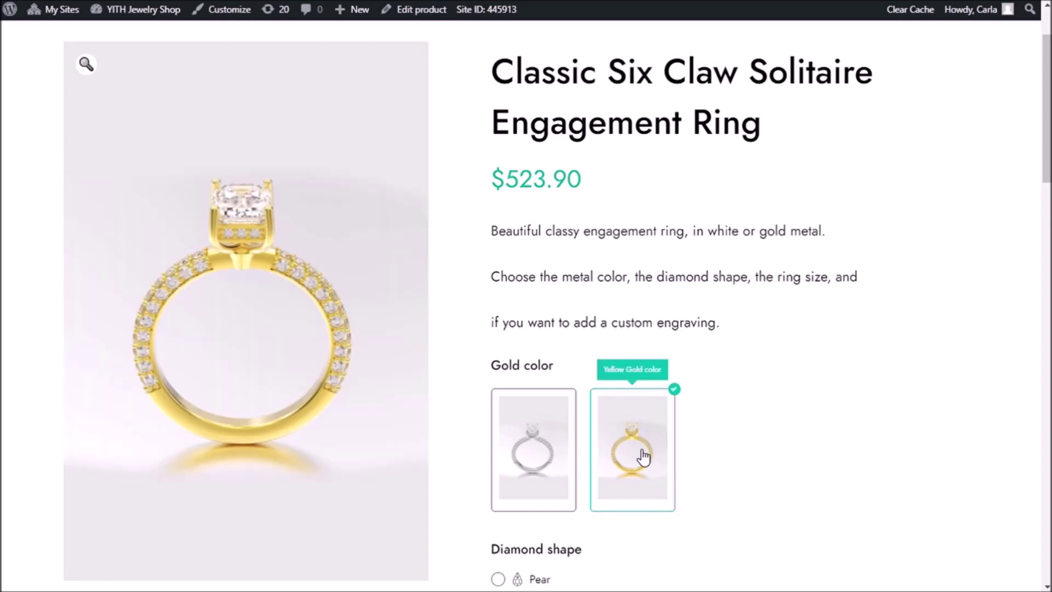
pyautogui.scroll(-5, 728, 436)
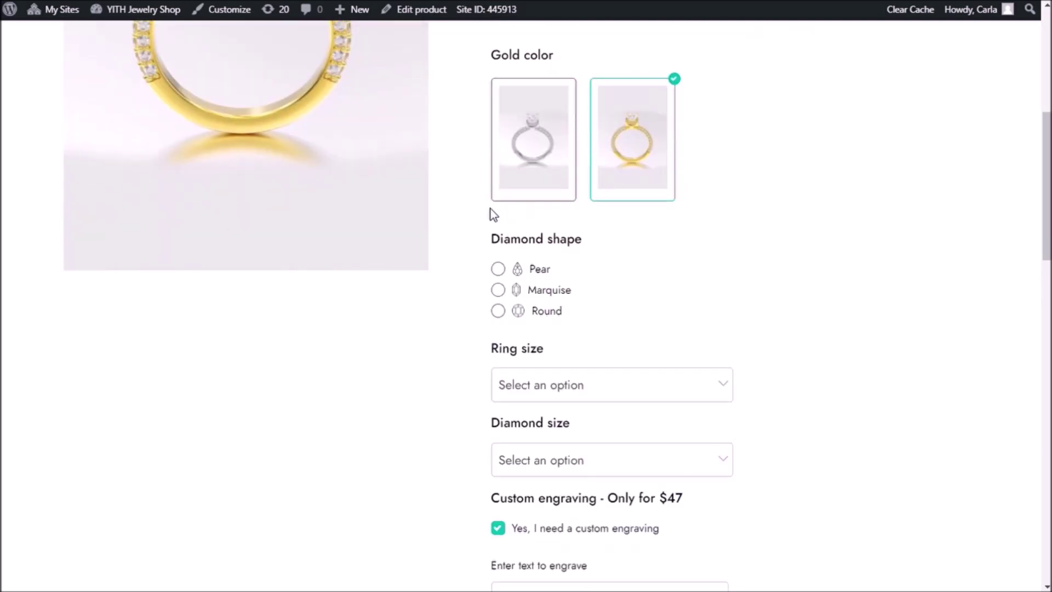
pyautogui.click(498, 269)
pyautogui.scroll(-3, 665, 296)
pyautogui.click(674, 264)
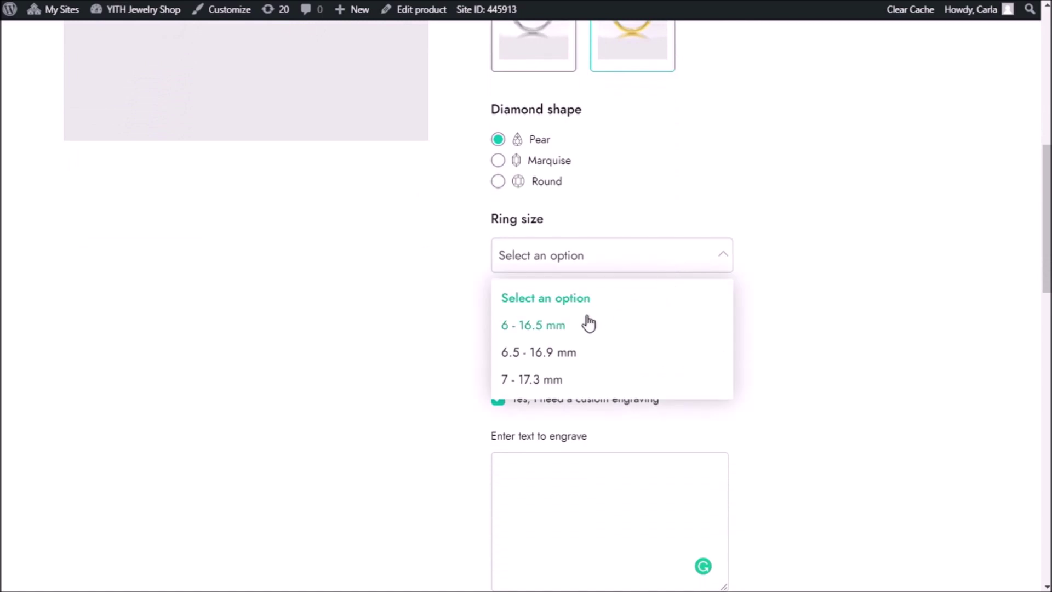
pyautogui.click(586, 323)
pyautogui.click(584, 327)
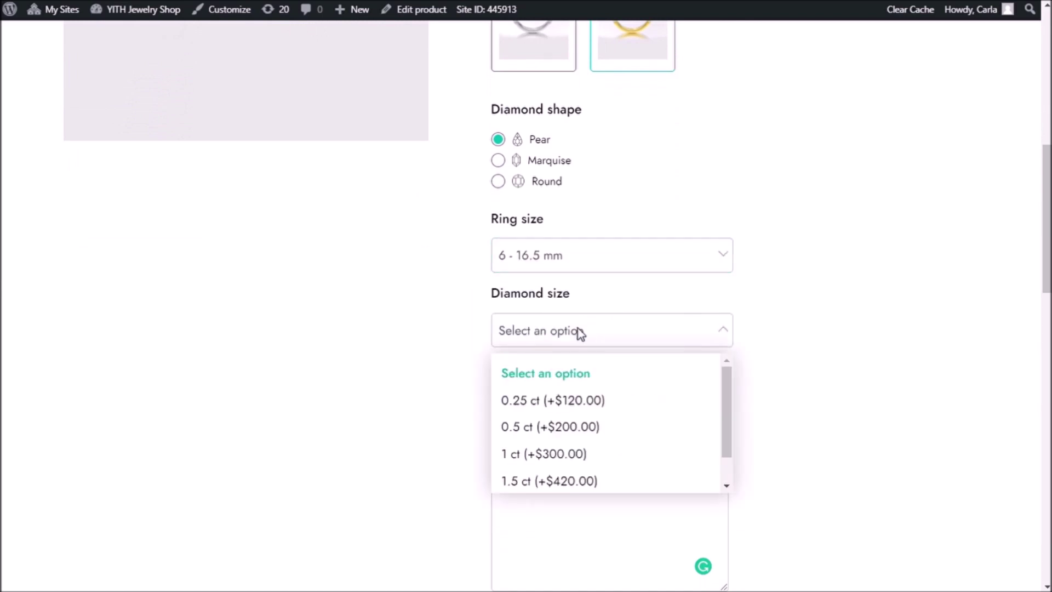
pyautogui.click(574, 452)
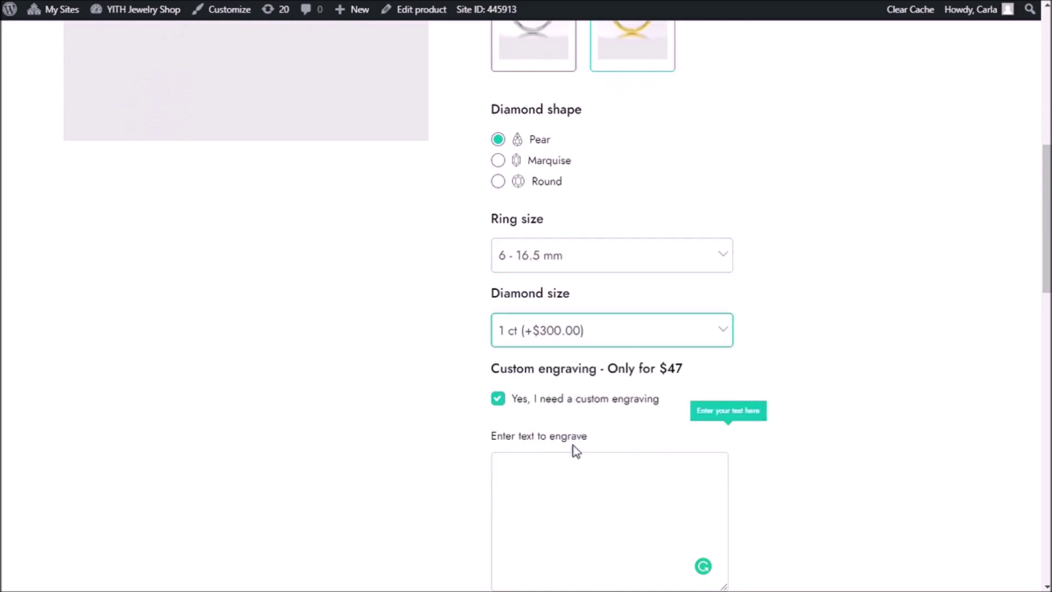
# Enter "I want a custom engraving" as the text to engrave and check the options and order totals
pyautogui.scroll(-3, 531, 399)
pyautogui.click(599, 335)
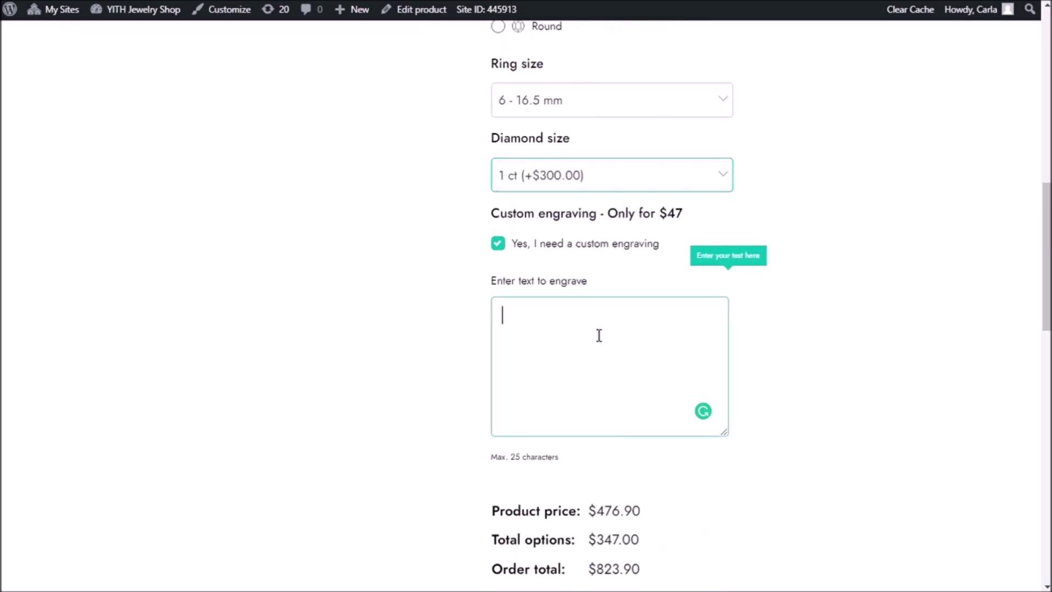
pyautogui.write('I want a custom engraving')
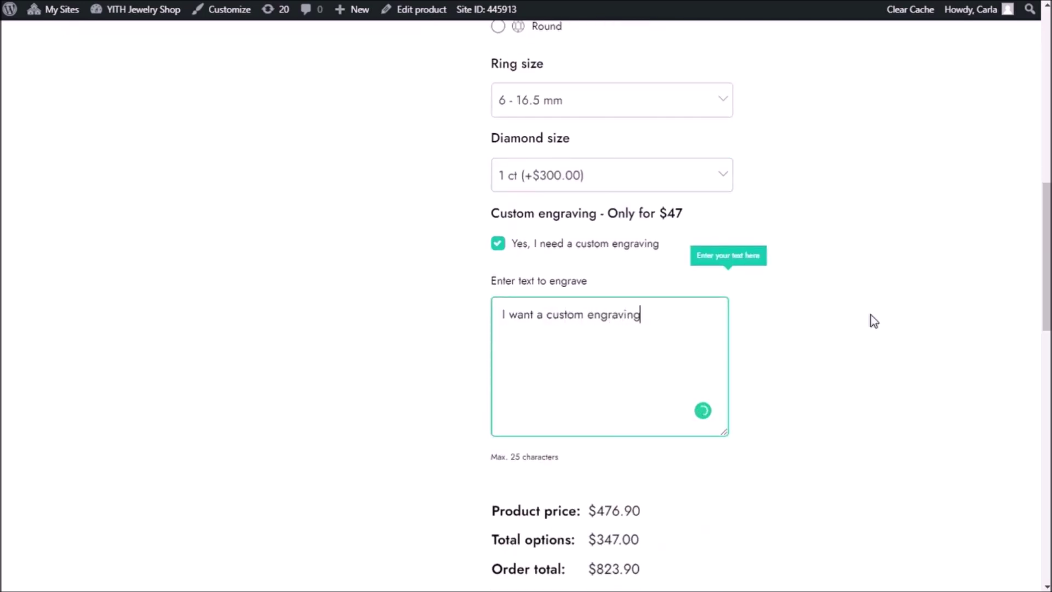
pyautogui.scroll(-4, 874, 321)
pyautogui.moveTo(499, 278); pyautogui.dragTo(645, 314)
pyautogui.click(535, 307)
pyautogui.click(512, 336)
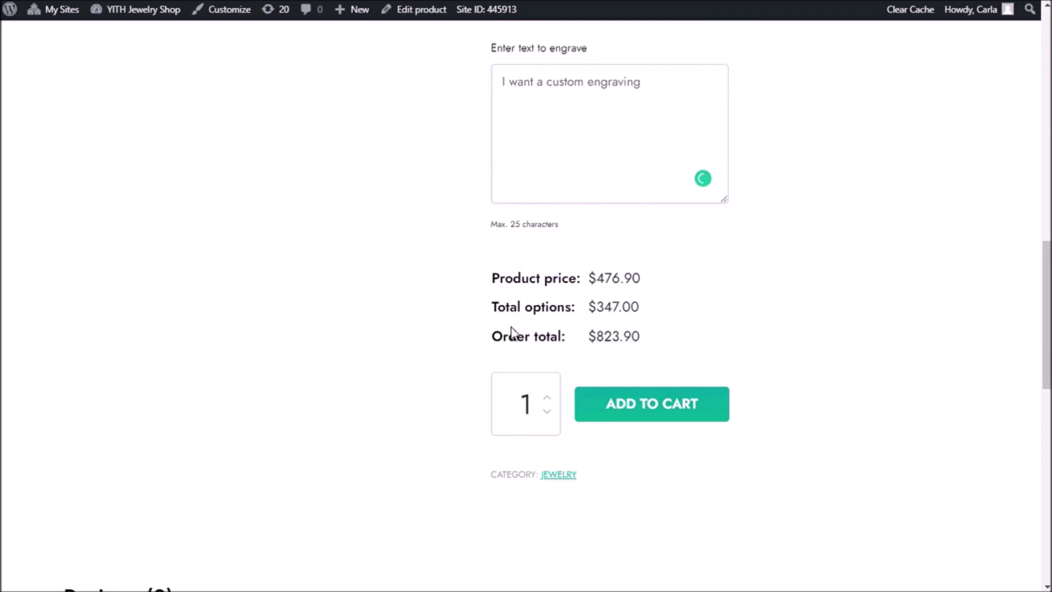
pyautogui.moveTo(513, 337); pyautogui.dragTo(643, 350)
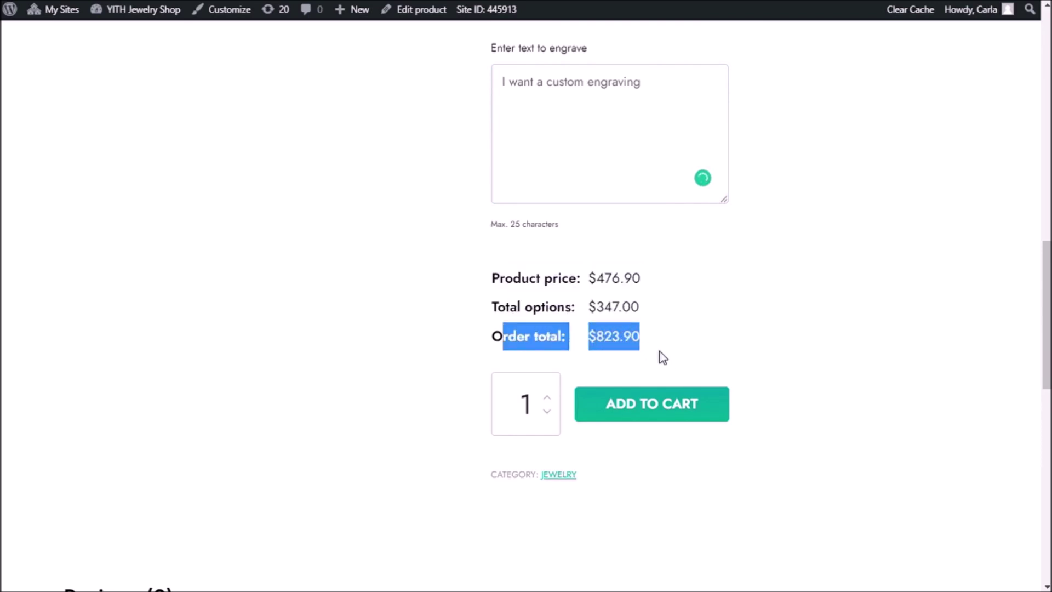
# Add the configured ring to the cart and review its selected options, extra prices and engraving text in the cart
pyautogui.click(672, 412)
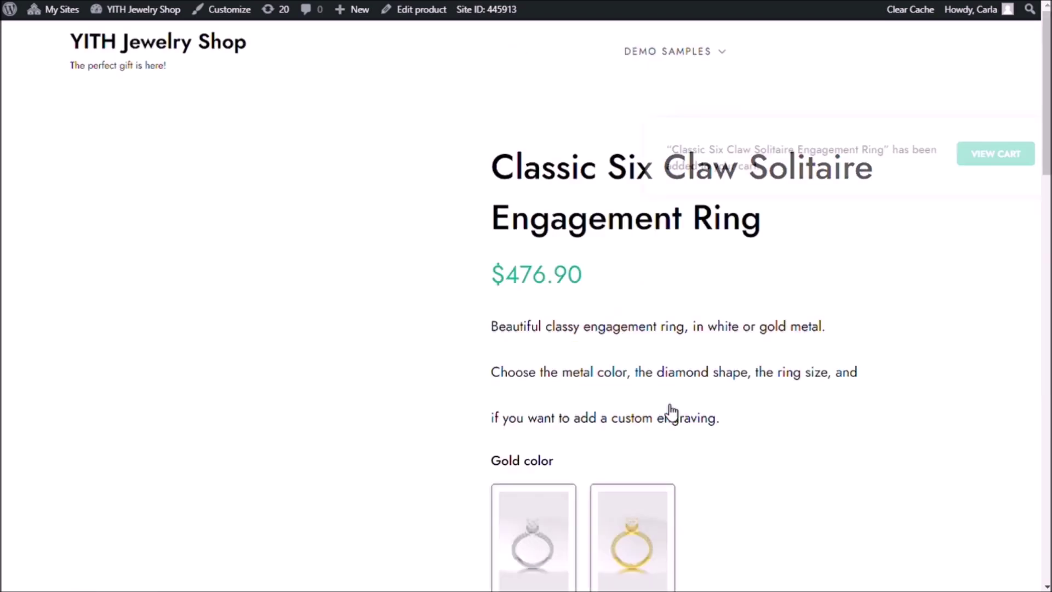
pyautogui.click(962, 162)
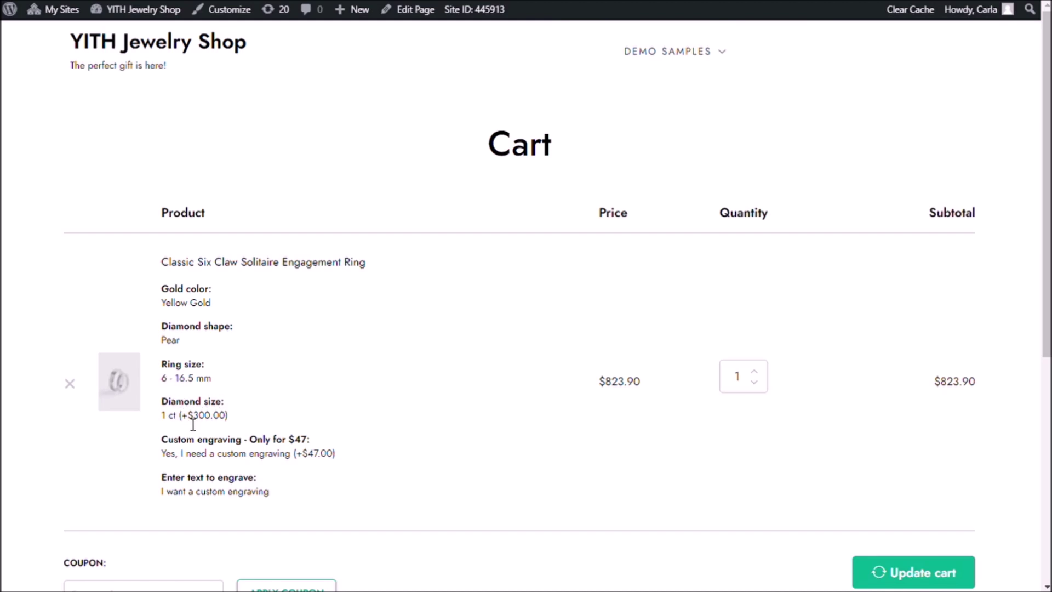
pyautogui.moveTo(188, 416); pyautogui.dragTo(219, 415)
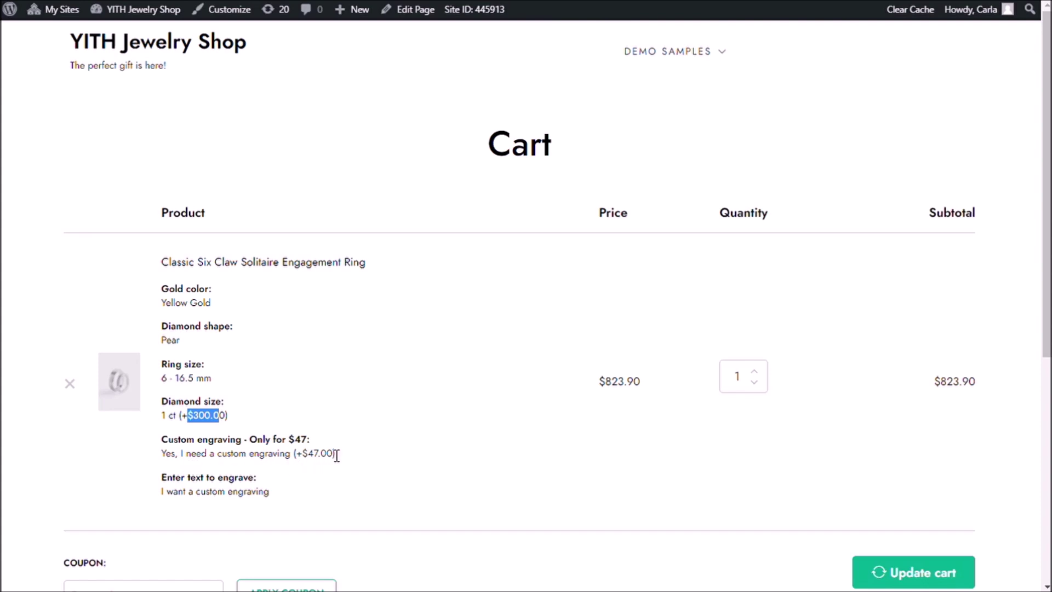
pyautogui.moveTo(286, 485); pyautogui.dragTo(155, 493)
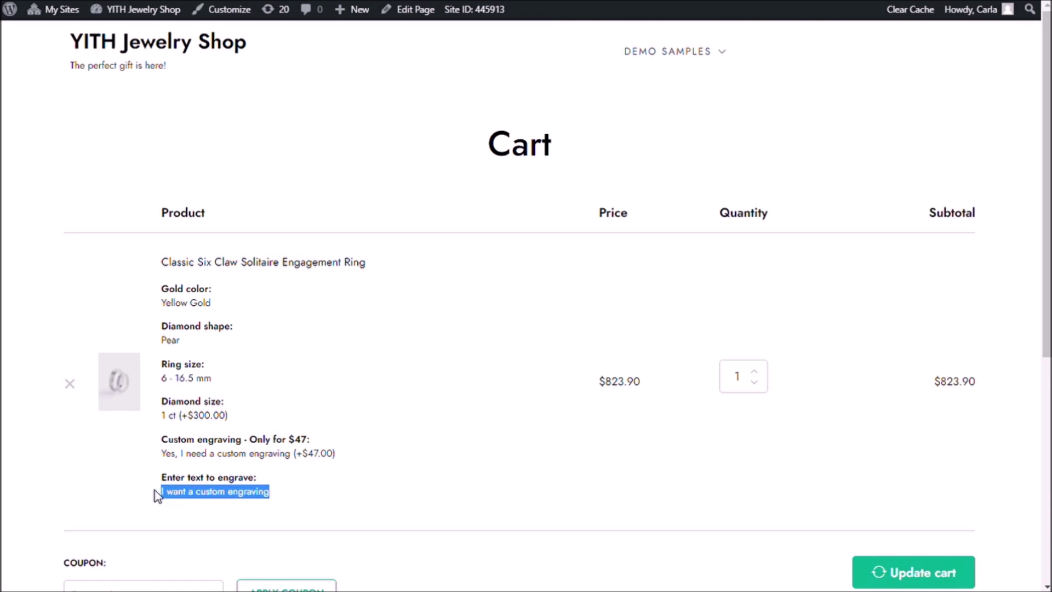